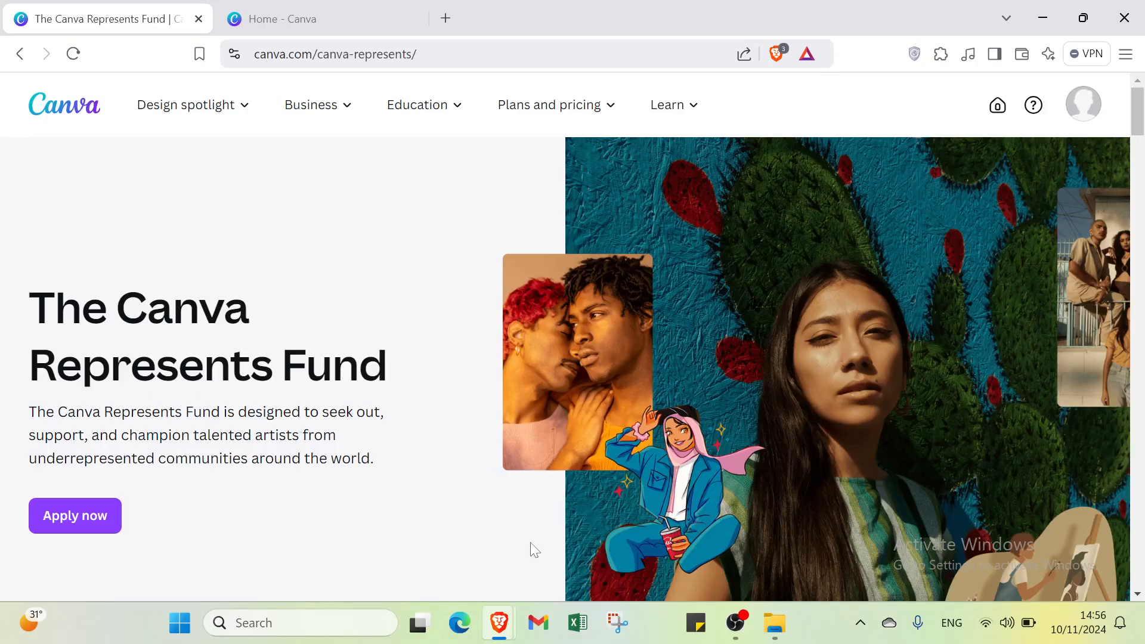
Read the Canva Represents Fund page's sections on representative content, artist applications and the long-term commitment to diversity
scroll(526, 521, "down", 2)
scroll(526, 520, "up", 2)
left_click(316, 105)
scroll(419, 288, "down", 5)
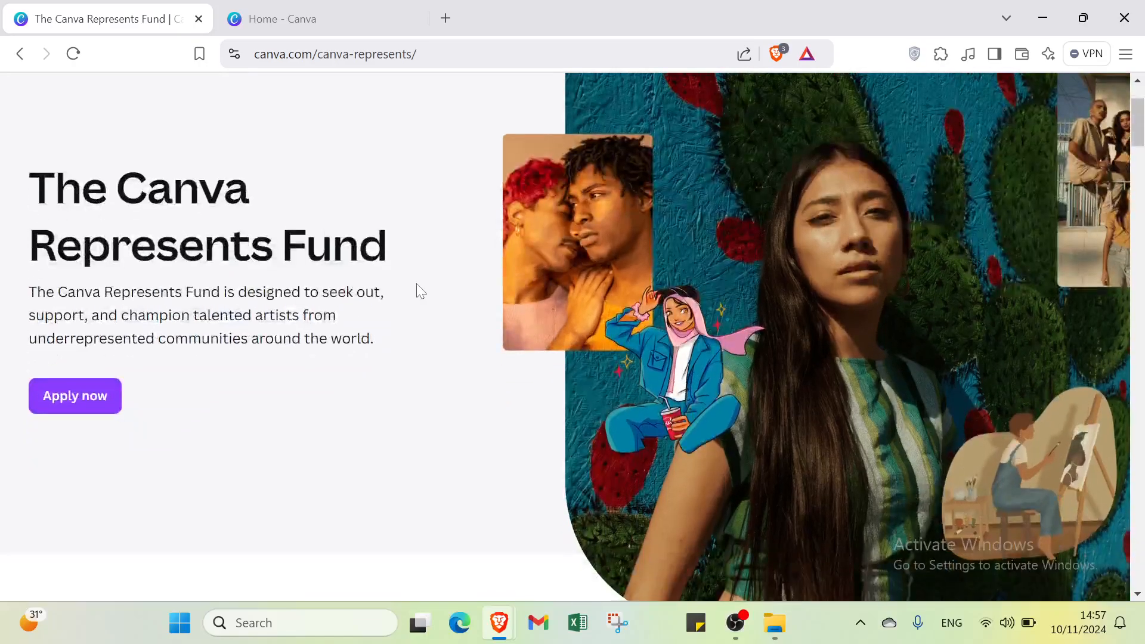
scroll(420, 291, "down", 6)
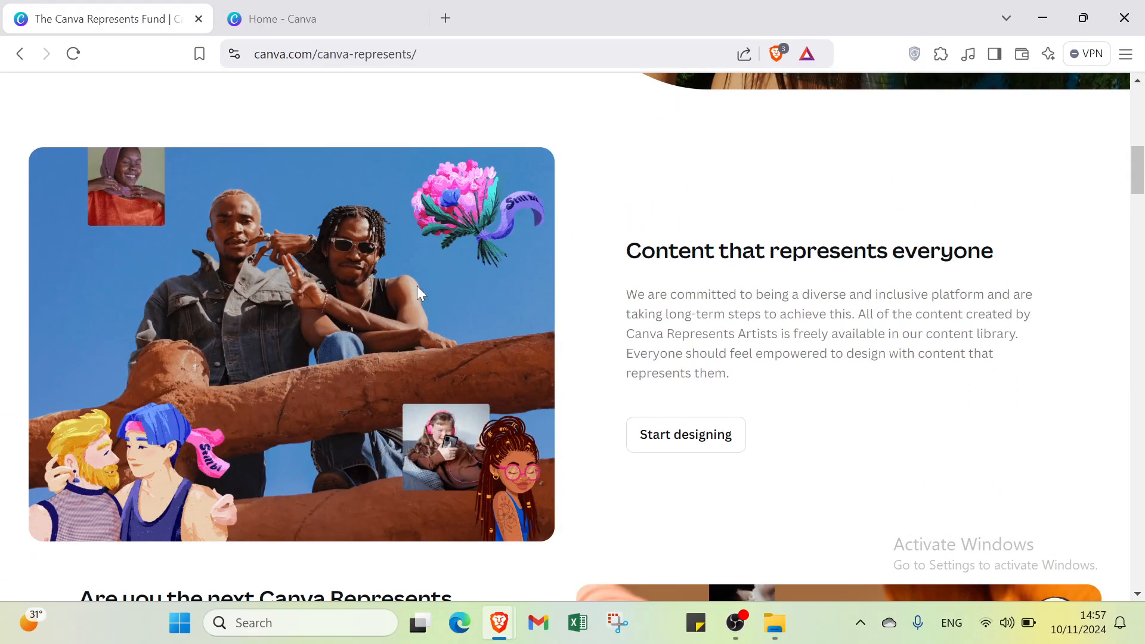
scroll(417, 287, "down", 3)
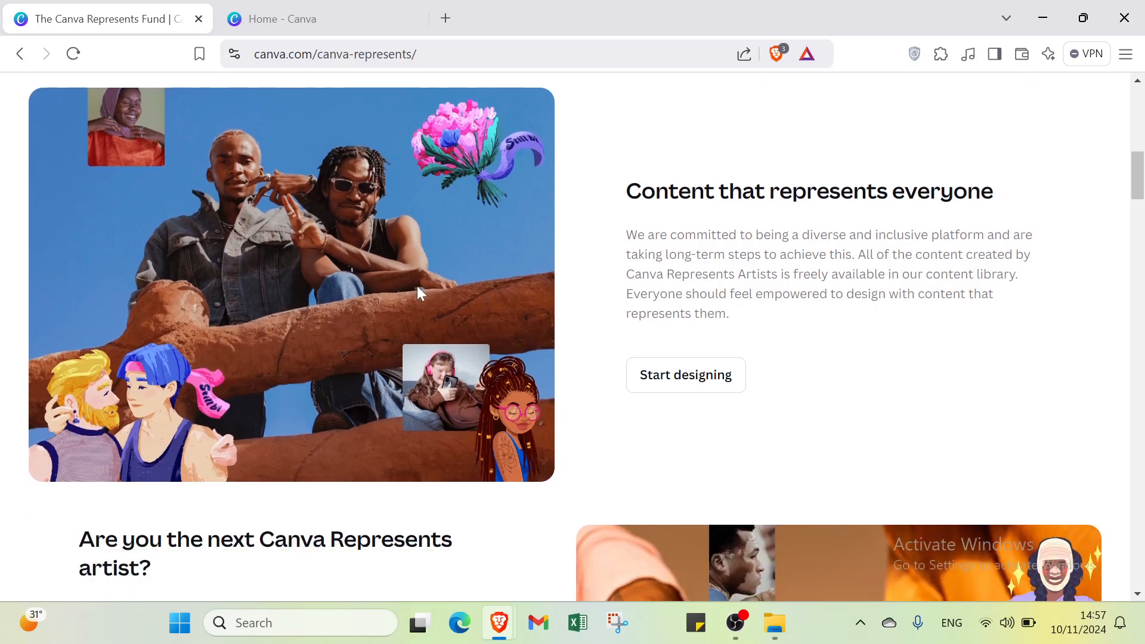
scroll(417, 285, "down", 4)
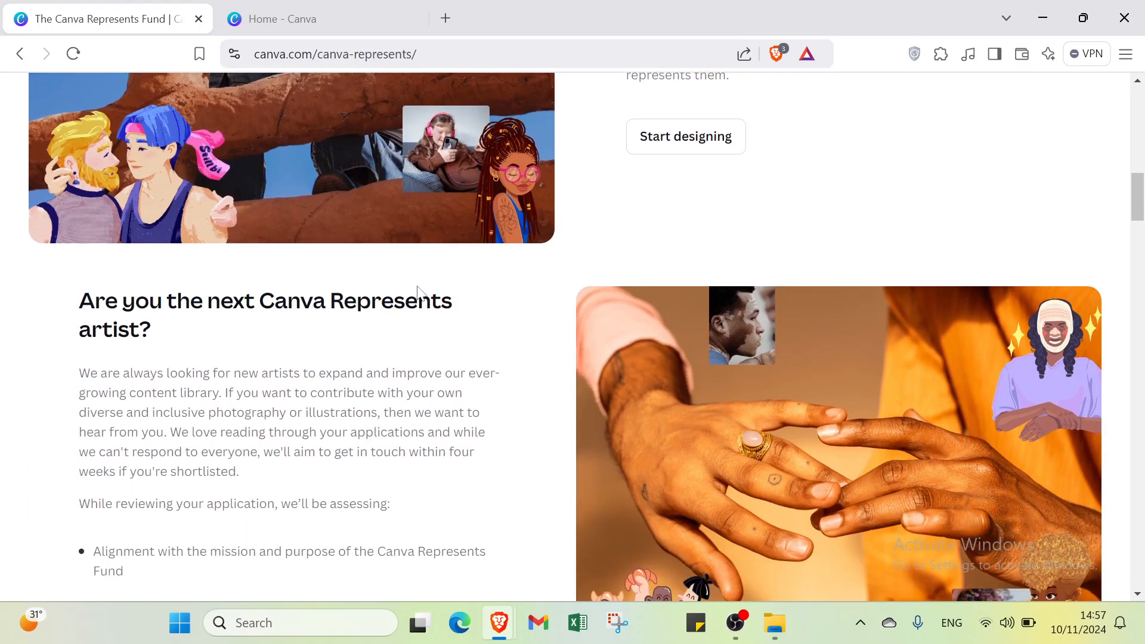
scroll(420, 292, "down", 4)
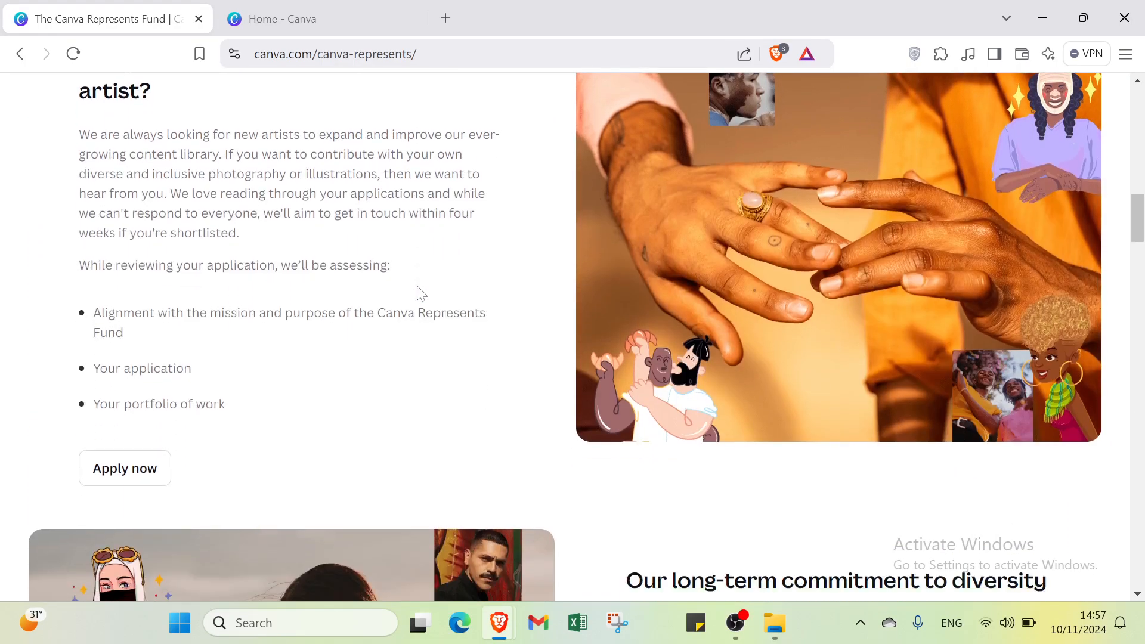
scroll(421, 293, "down", 5)
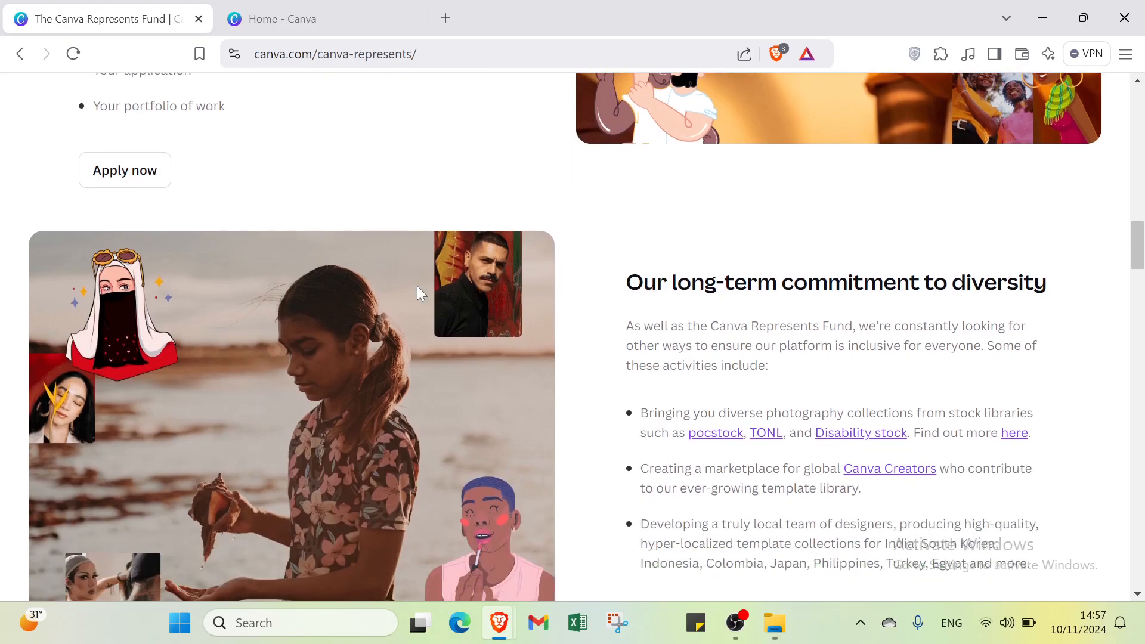
scroll(420, 292, "down", 4)
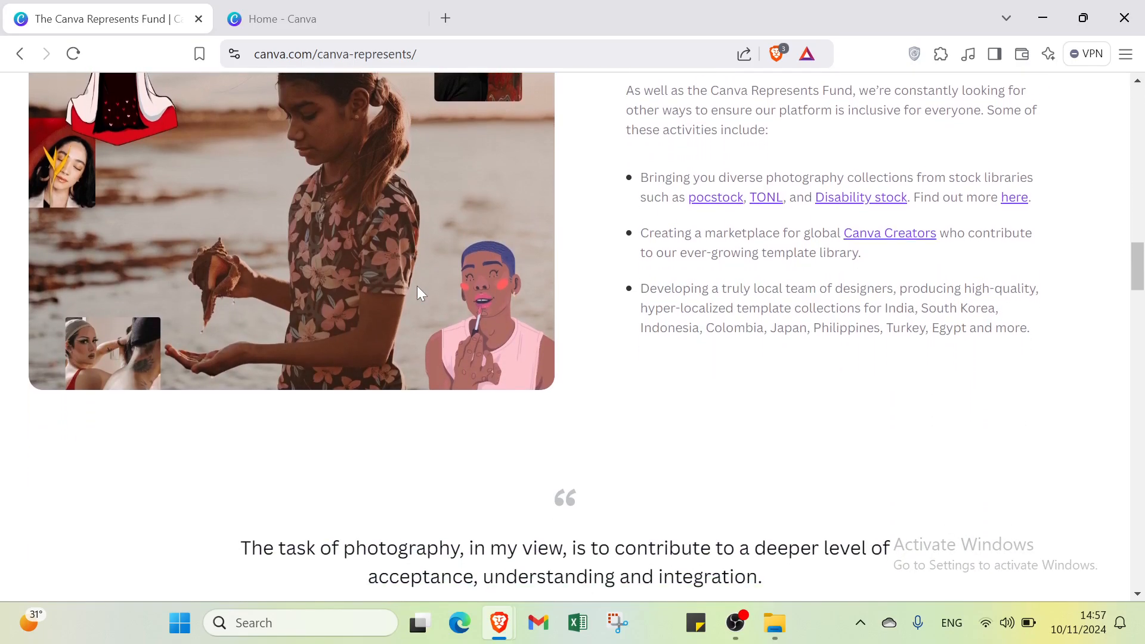
scroll(420, 292, "down", 6)
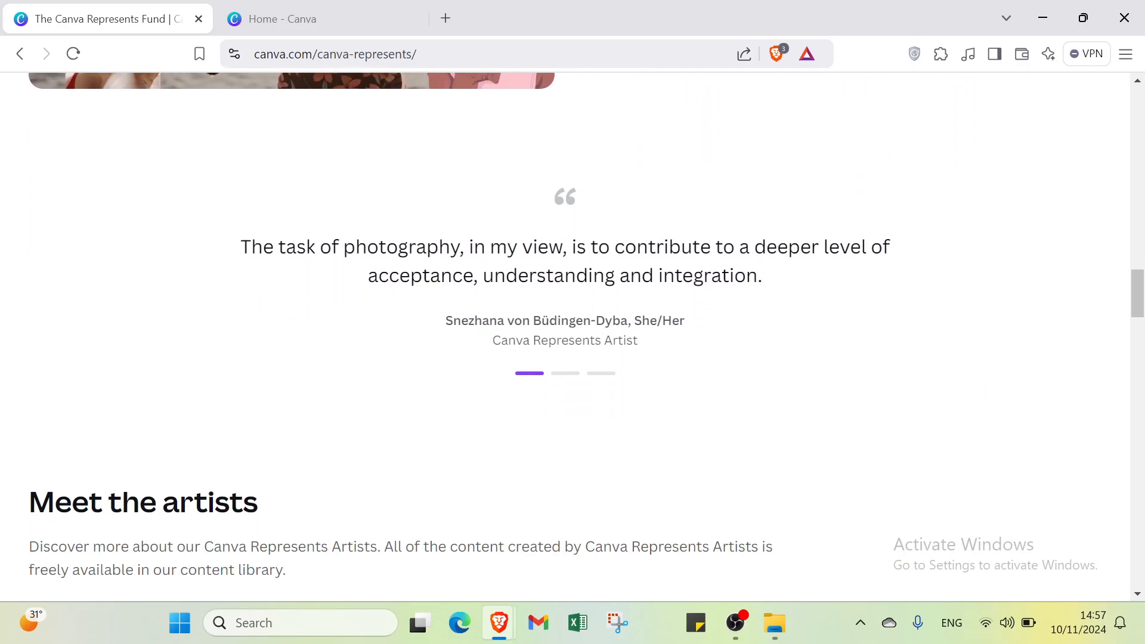
Look through the artist collections in the Meet the artists section and return to the start of the page
scroll(572, 334, "down", 4)
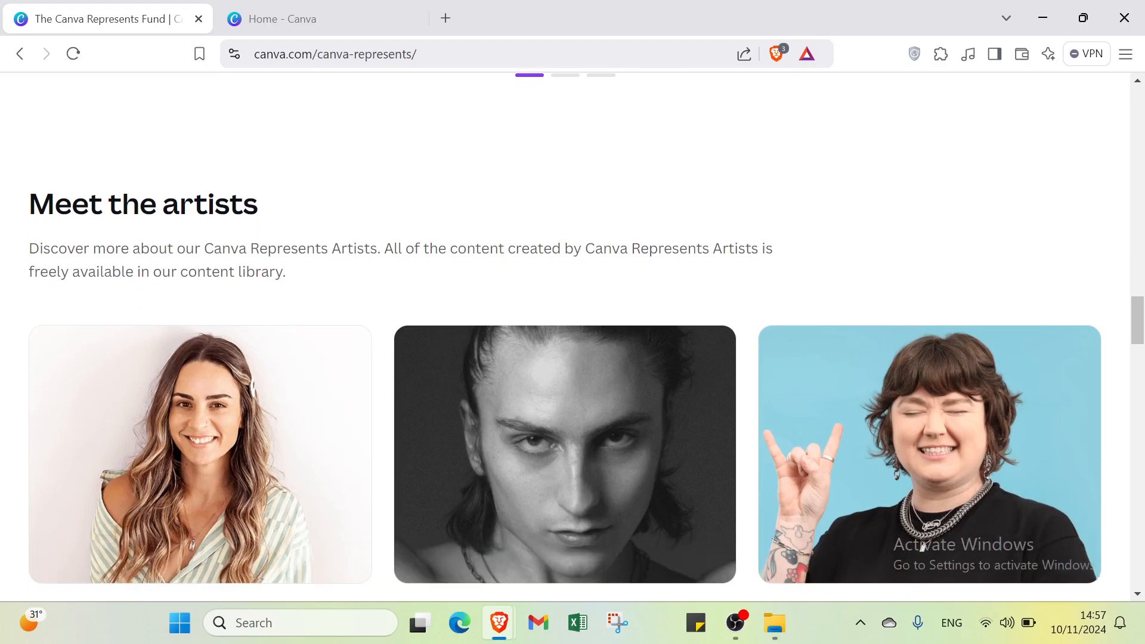
scroll(417, 294, "down", 5)
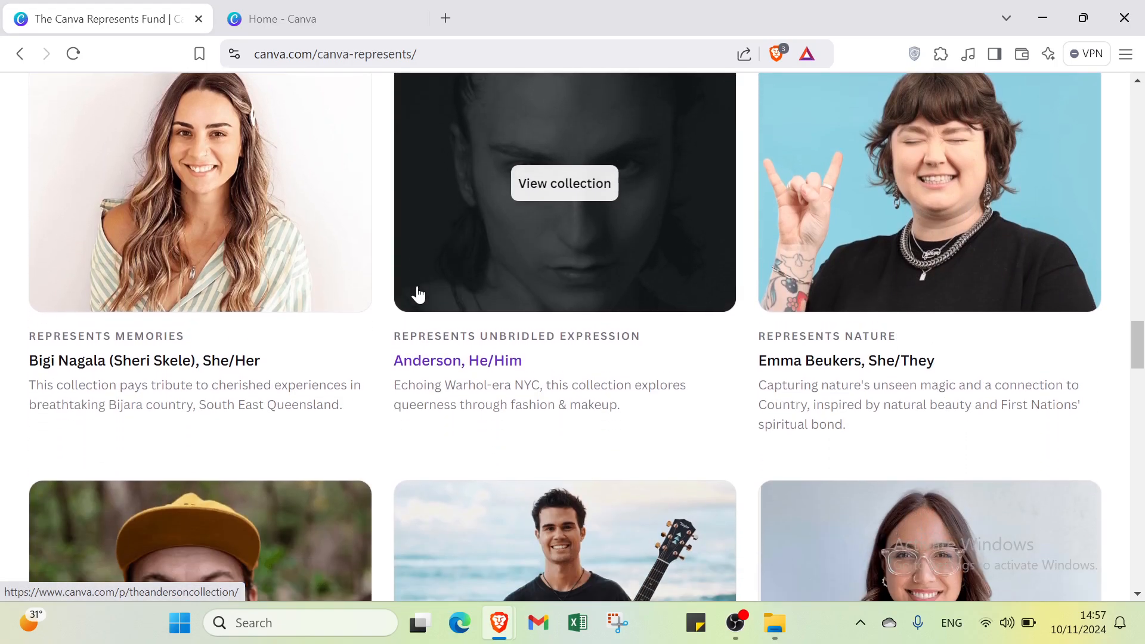
scroll(418, 294, "down", 3)
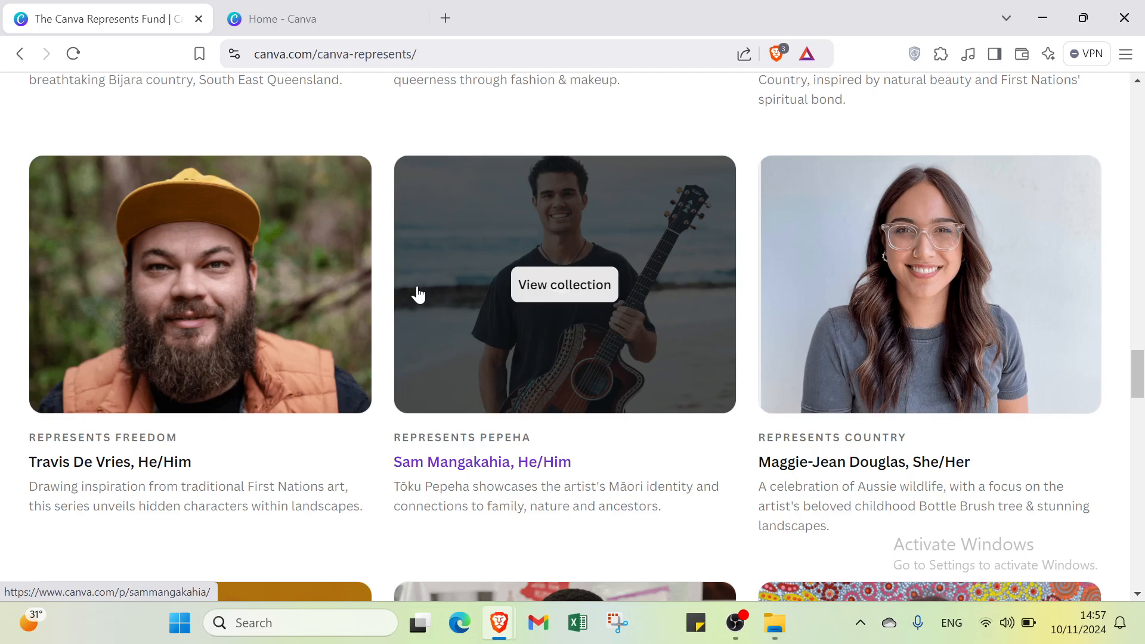
scroll(418, 294, "down", 3)
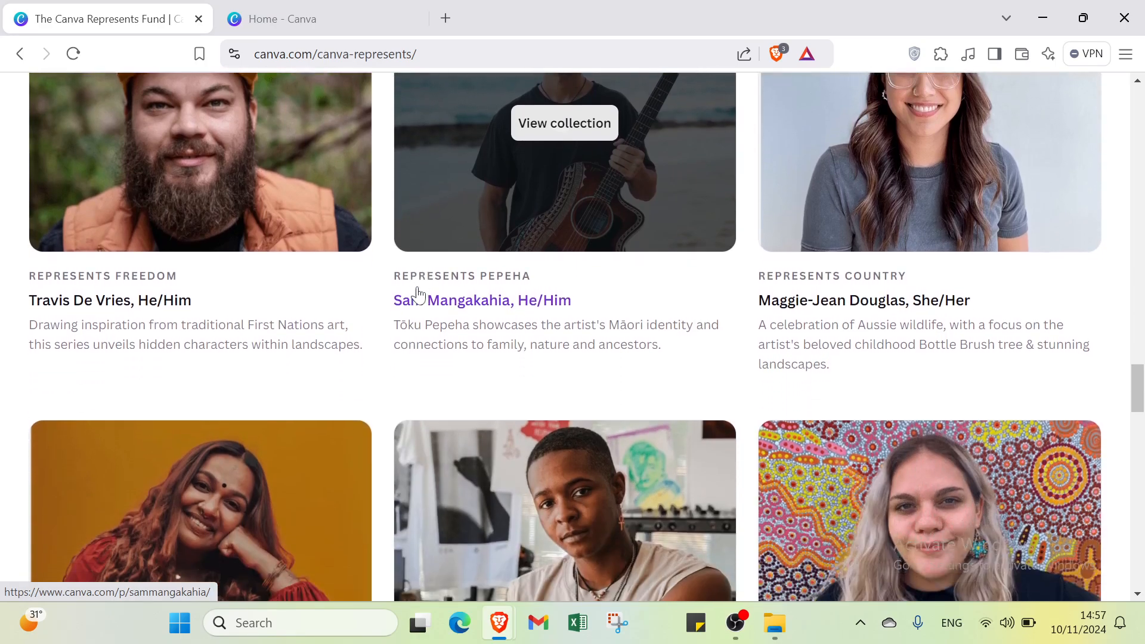
scroll(418, 294, "down", 1)
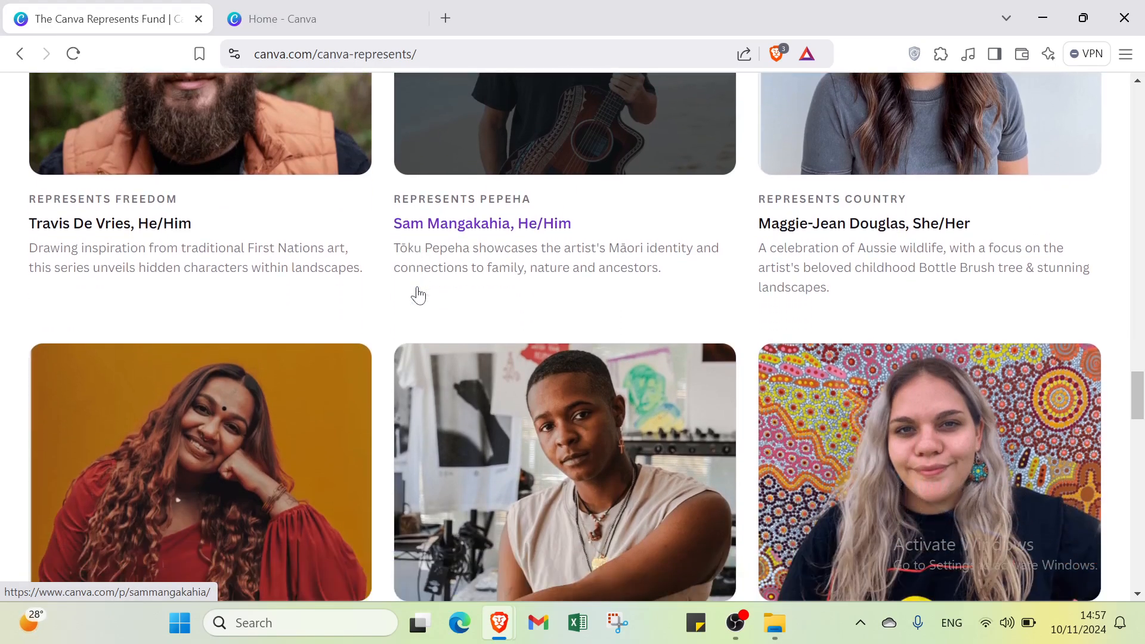
scroll(418, 294, "down", 2)
scroll(417, 294, "down", 1)
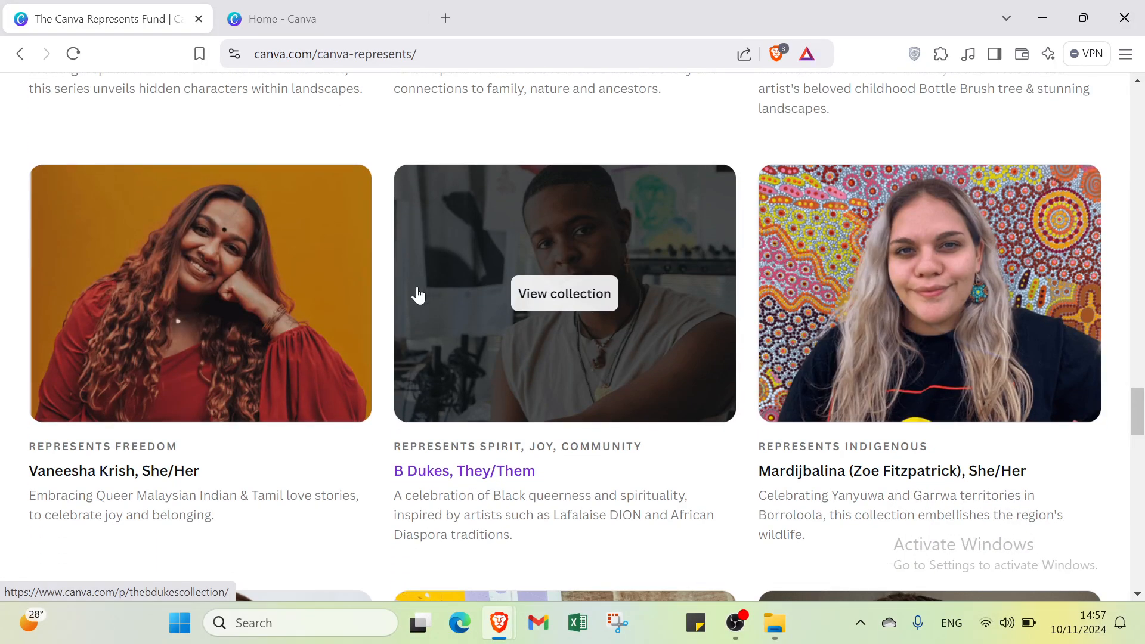
scroll(417, 294, "down", 4)
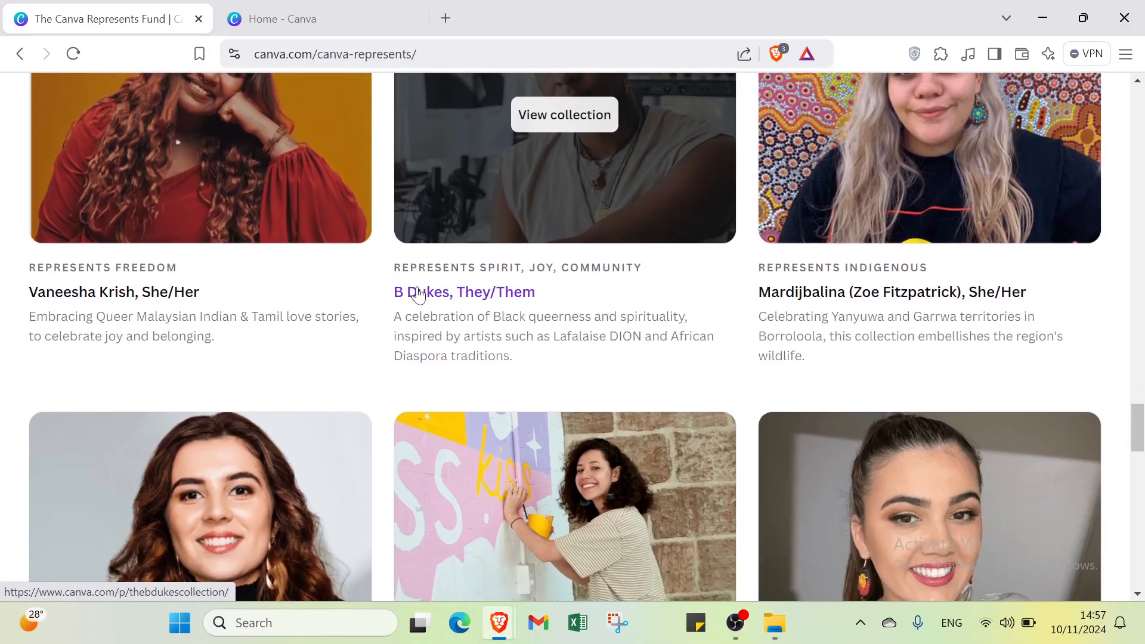
scroll(417, 294, "down", 1)
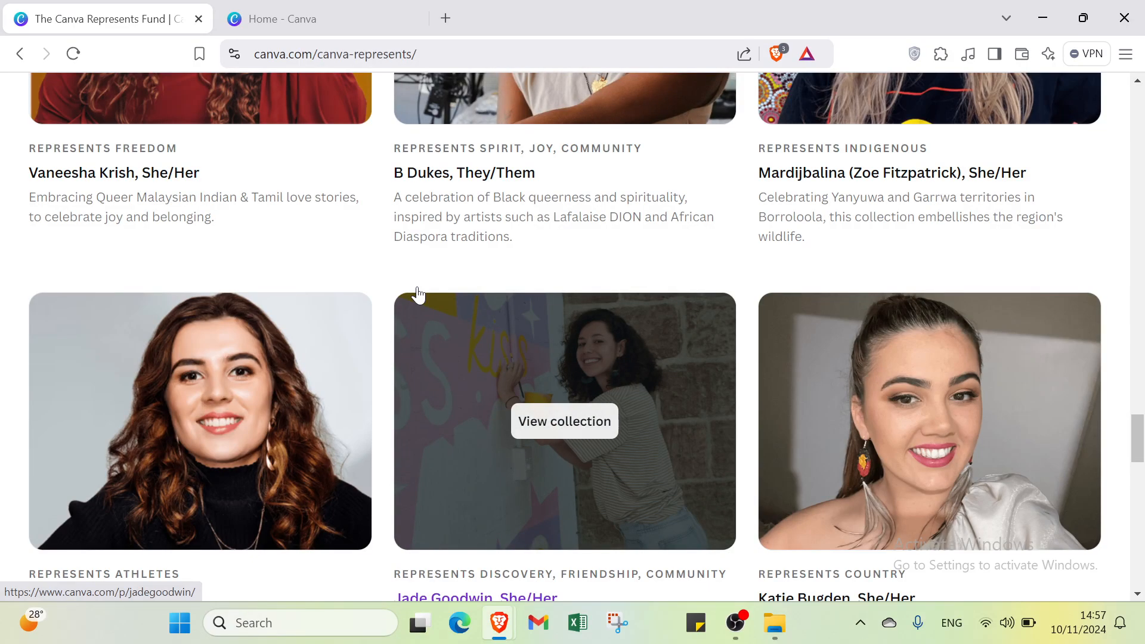
scroll(419, 294, "up", 15)
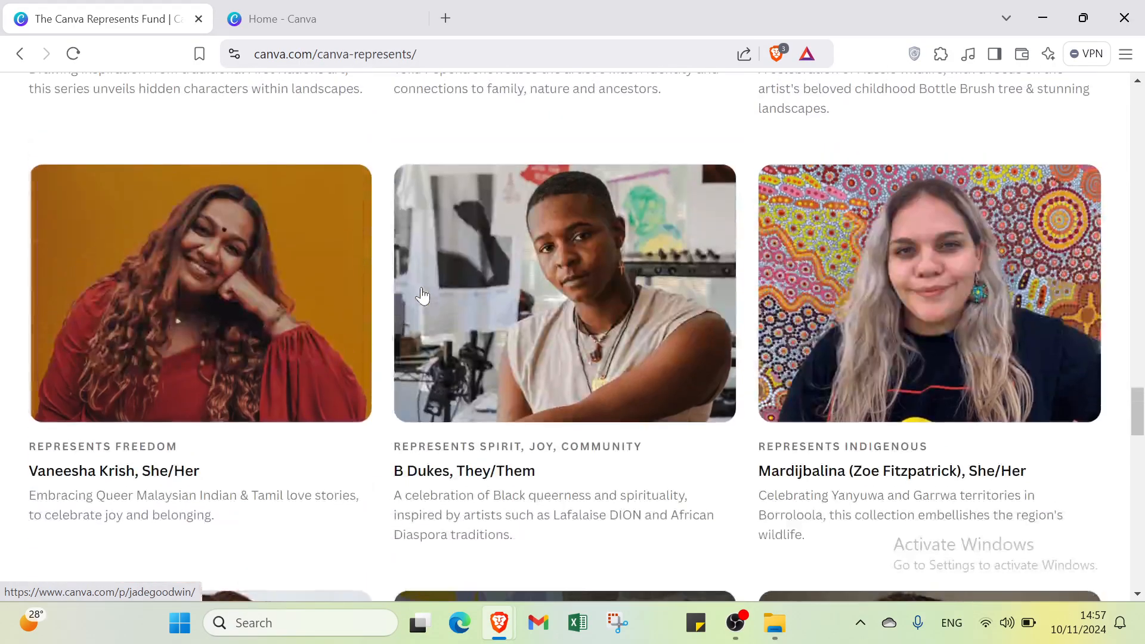
scroll(421, 294, "up", 20)
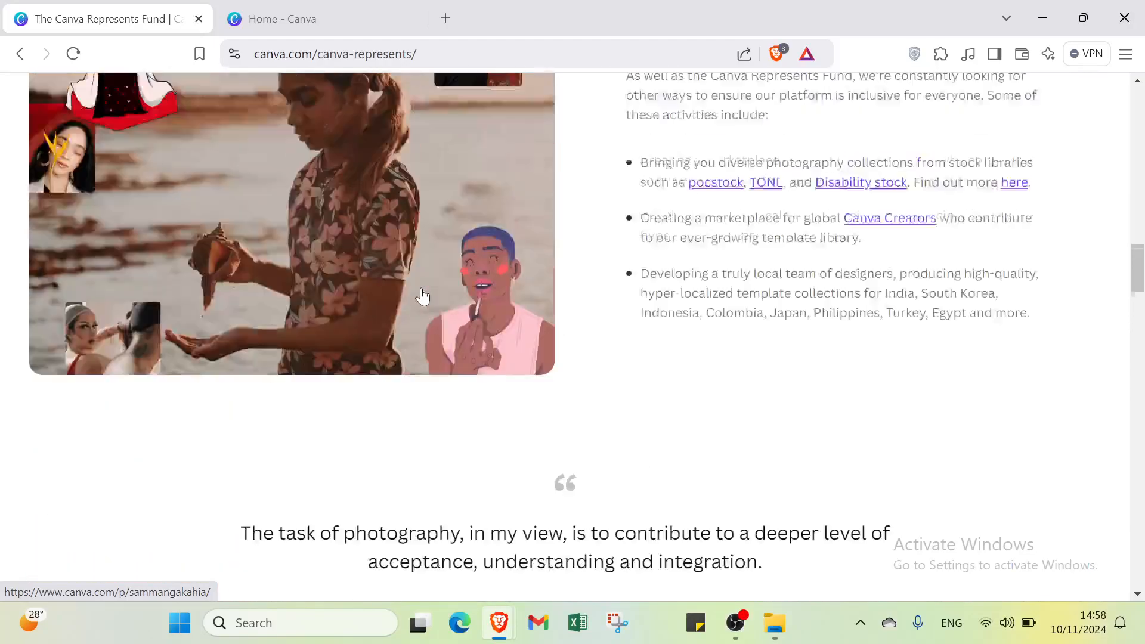
scroll(421, 294, "up", 15)
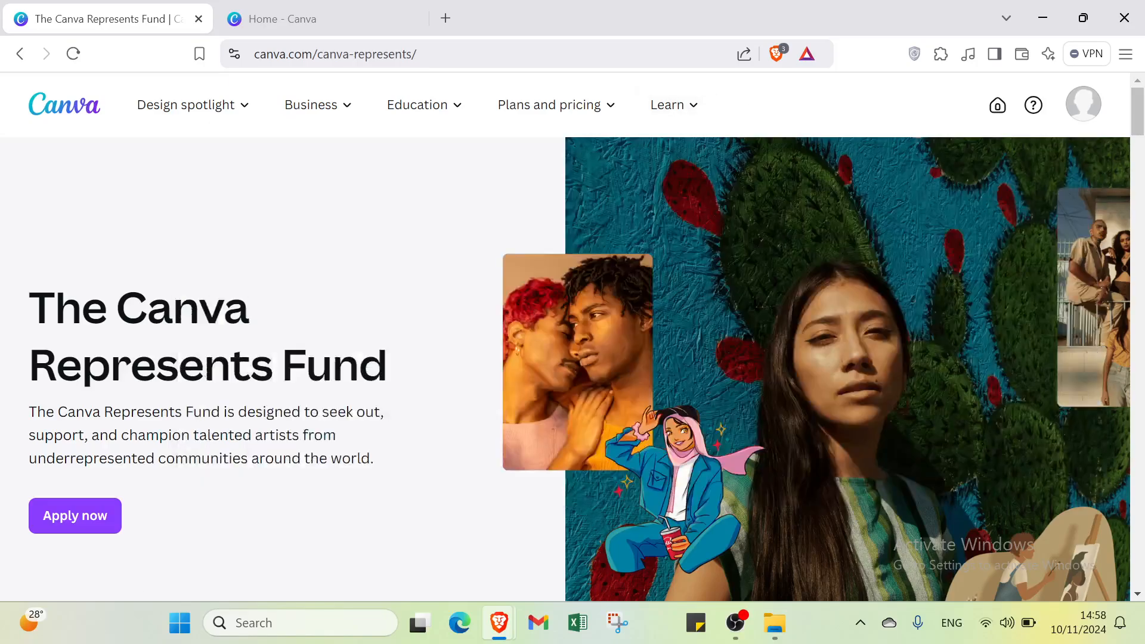
Open the Canva Represents Artist application form, review its fields through to the submission options, and close it
left_click(50, 517)
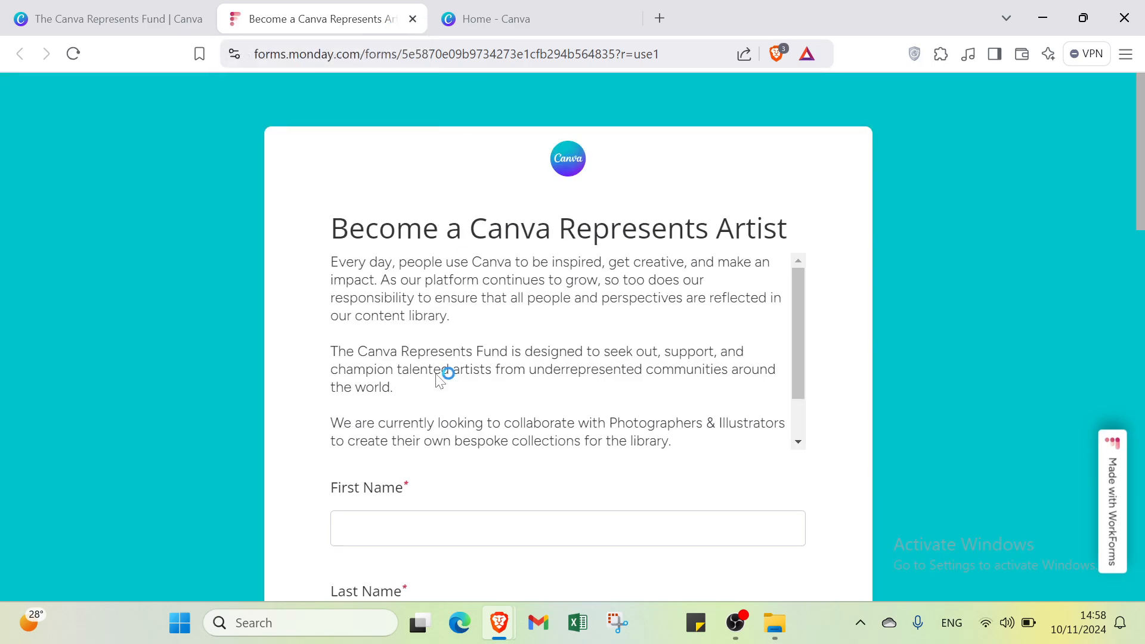
scroll(444, 418, "down", 8)
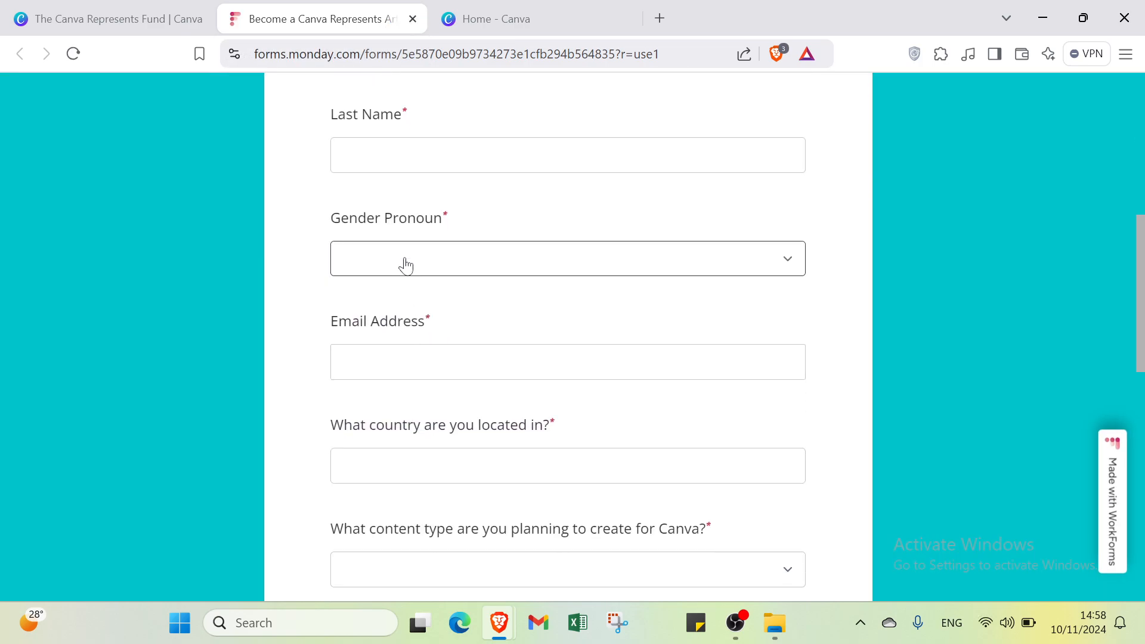
scroll(401, 263, "down", 8)
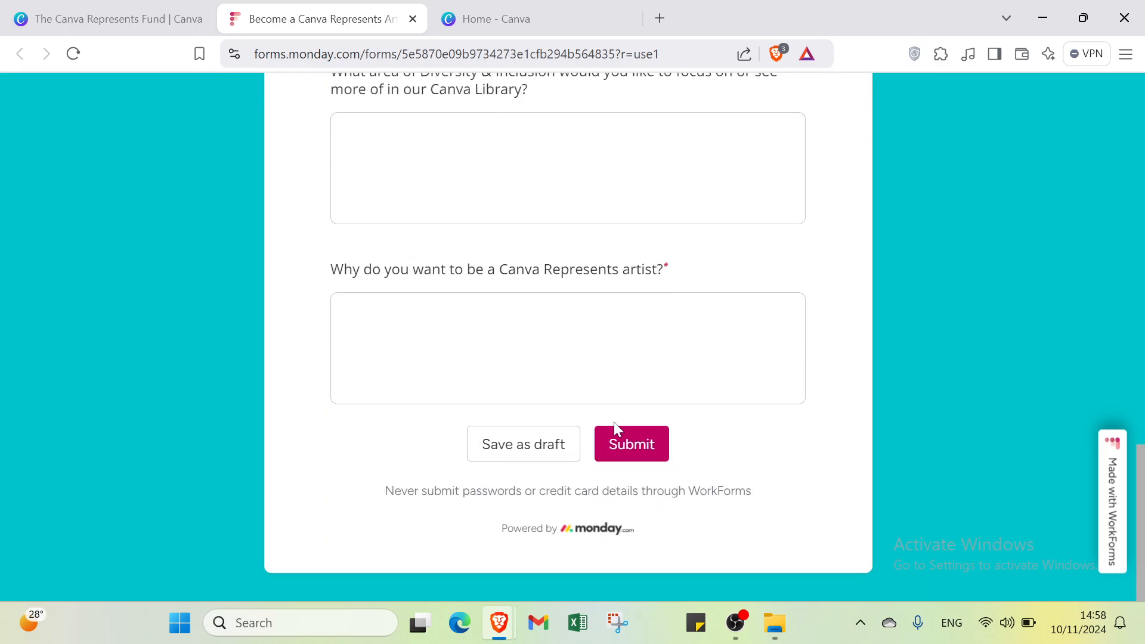
scroll(435, 261, "up", 10)
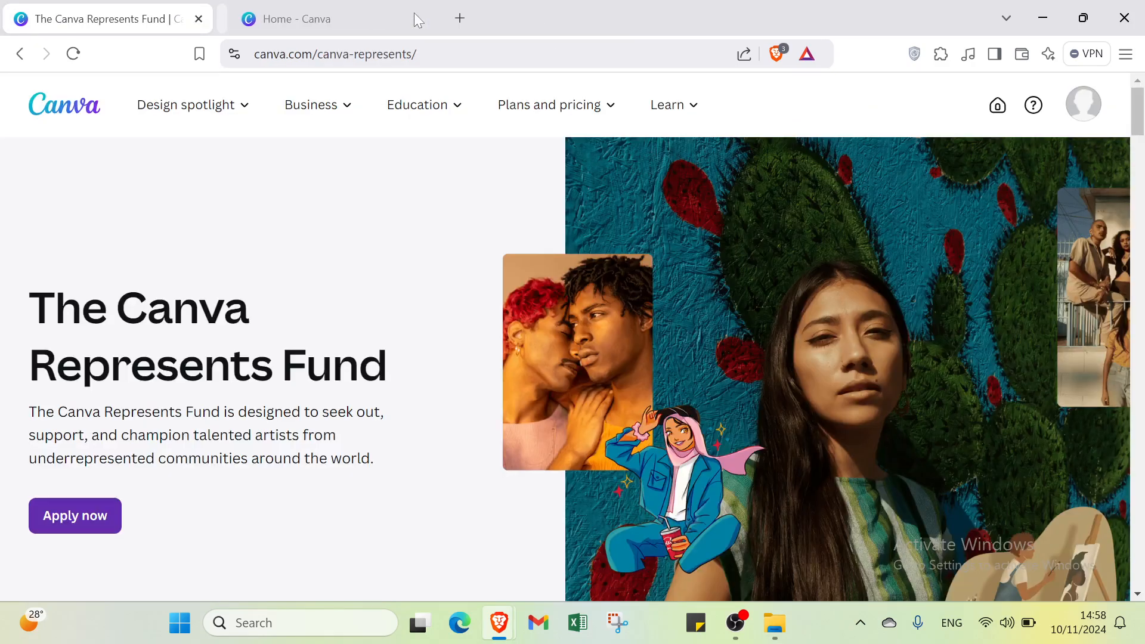
left_click(413, 18)
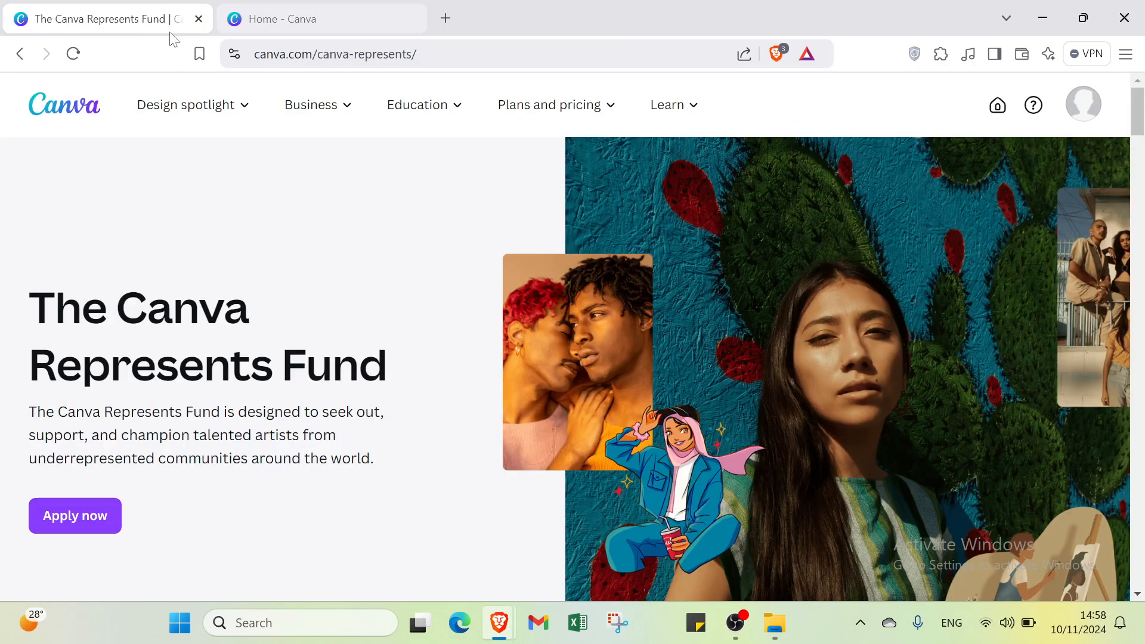
View the account options on the Canva Represents Fund page, and switch to the Canva home page
left_click(298, 17)
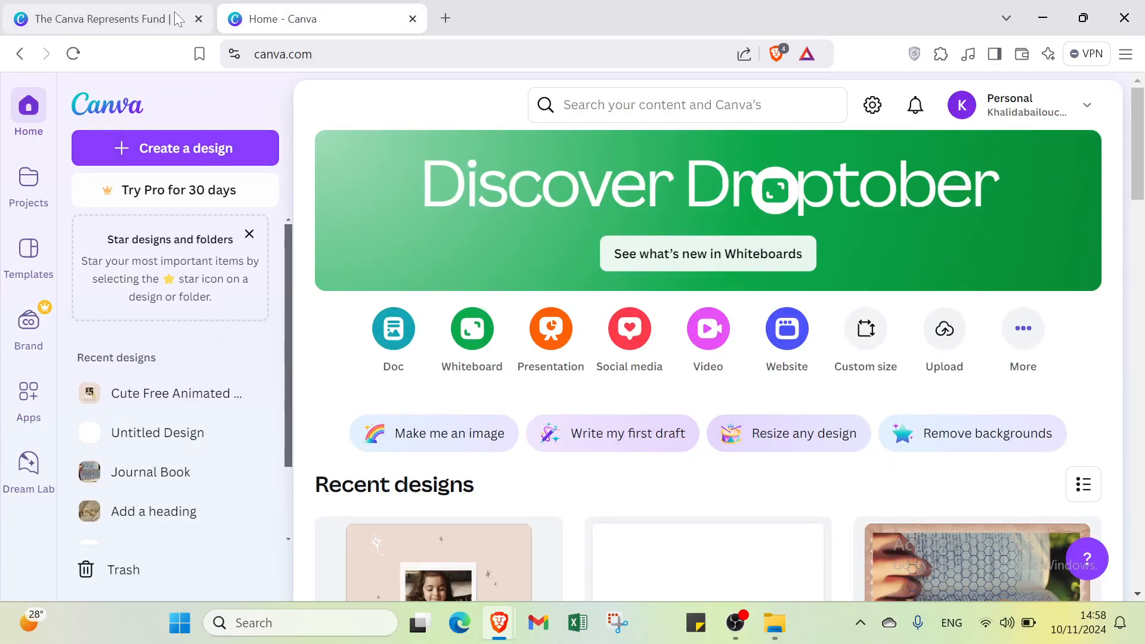
left_click(143, 22)
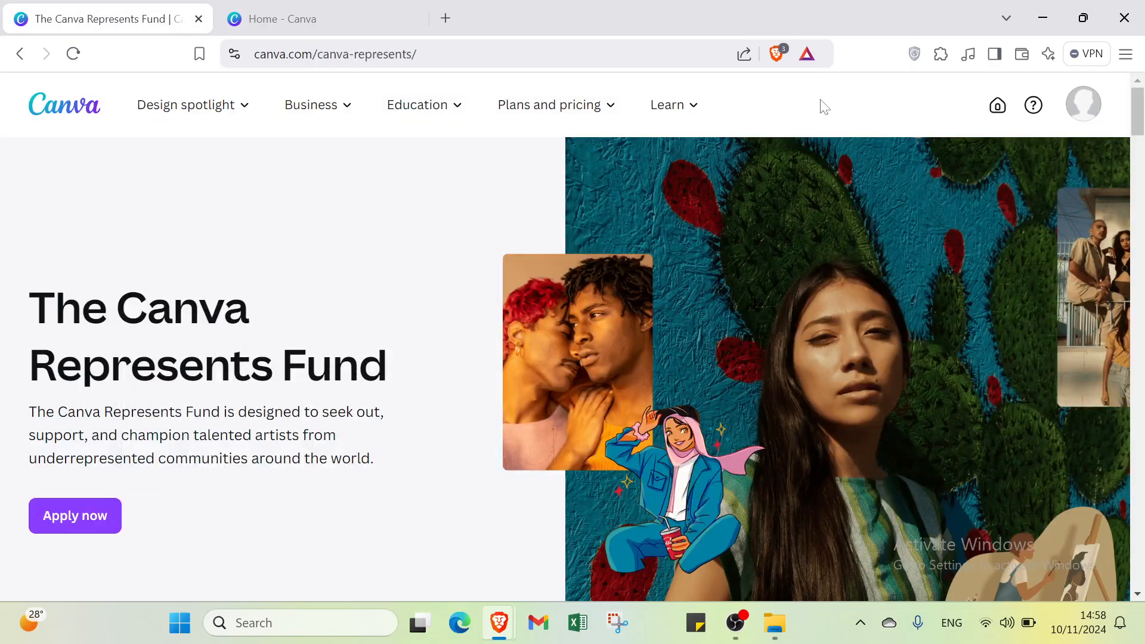
left_click(1083, 105)
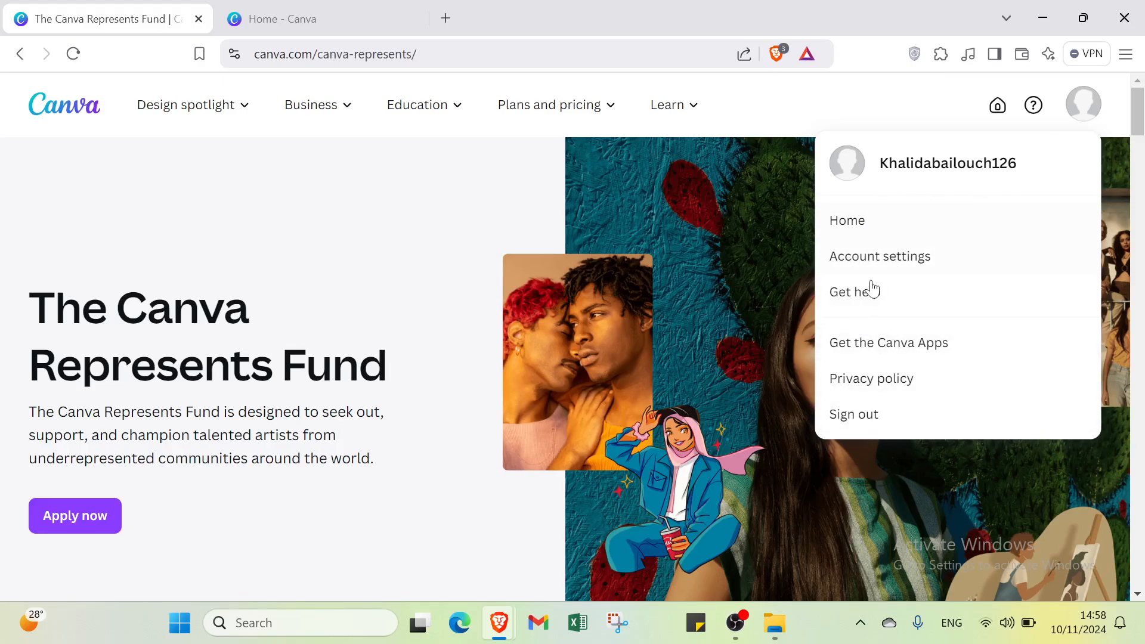
left_click(764, 88)
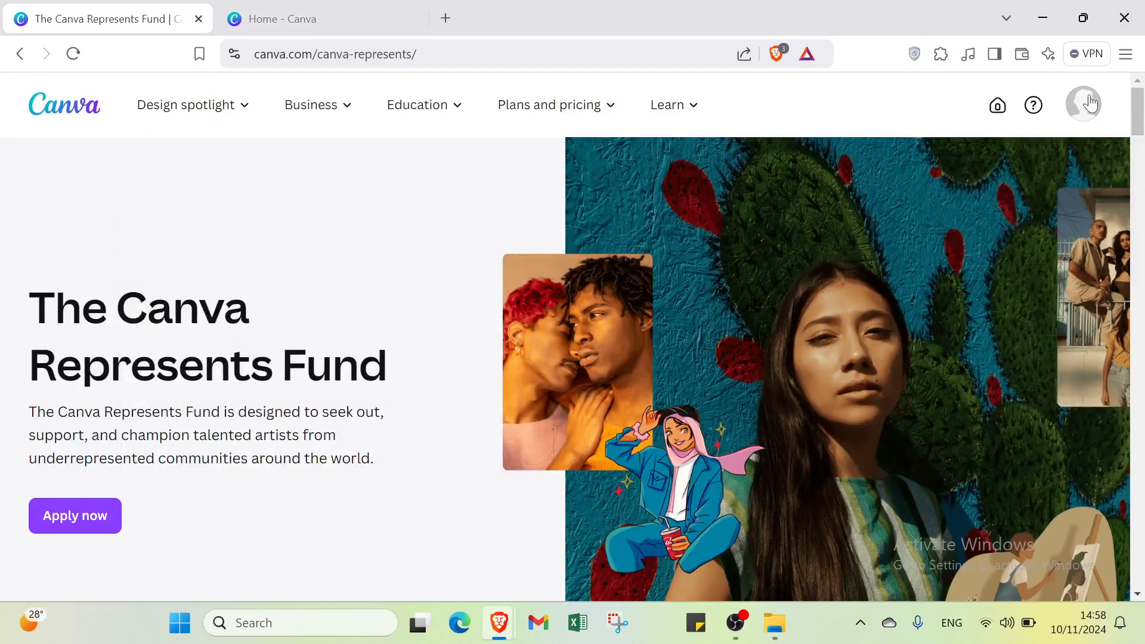
left_click(1088, 103)
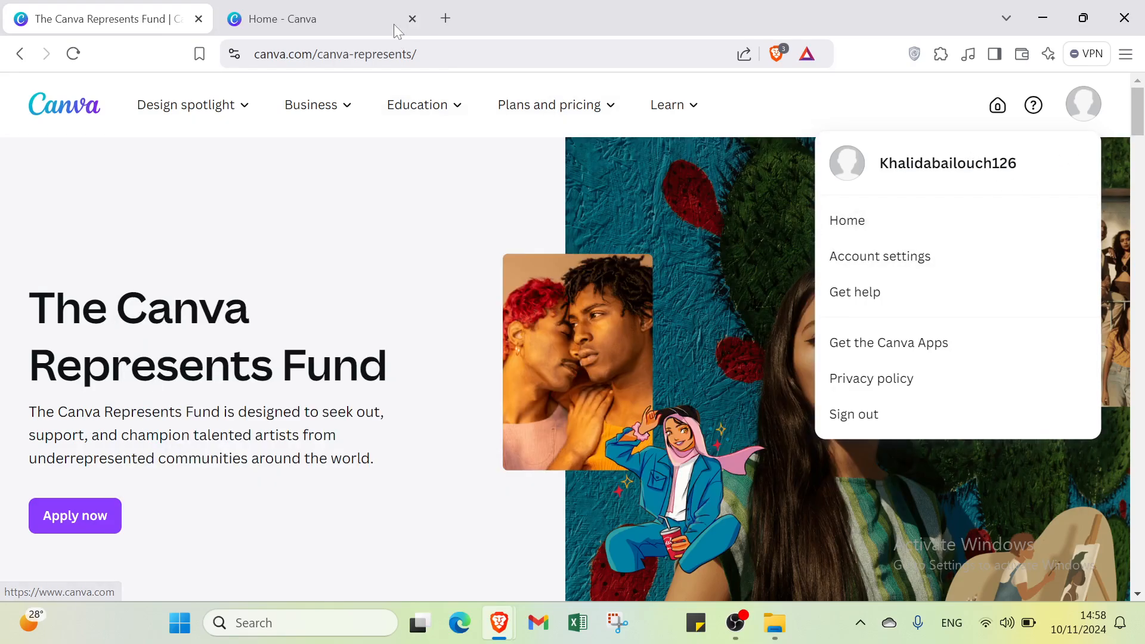
left_click(348, 21)
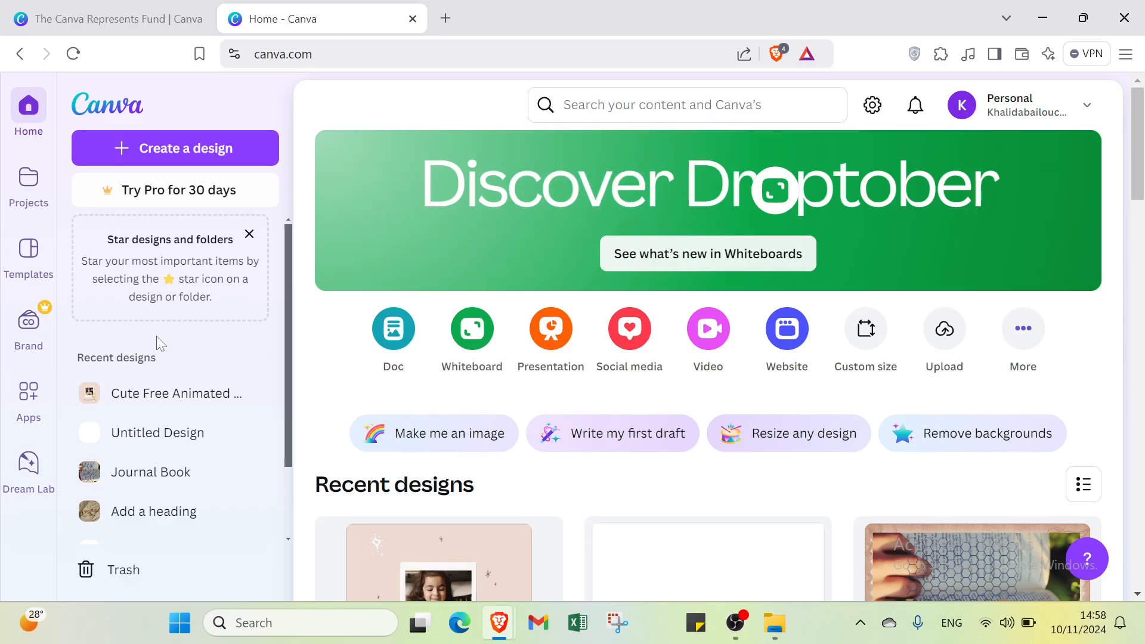
left_click(258, 153)
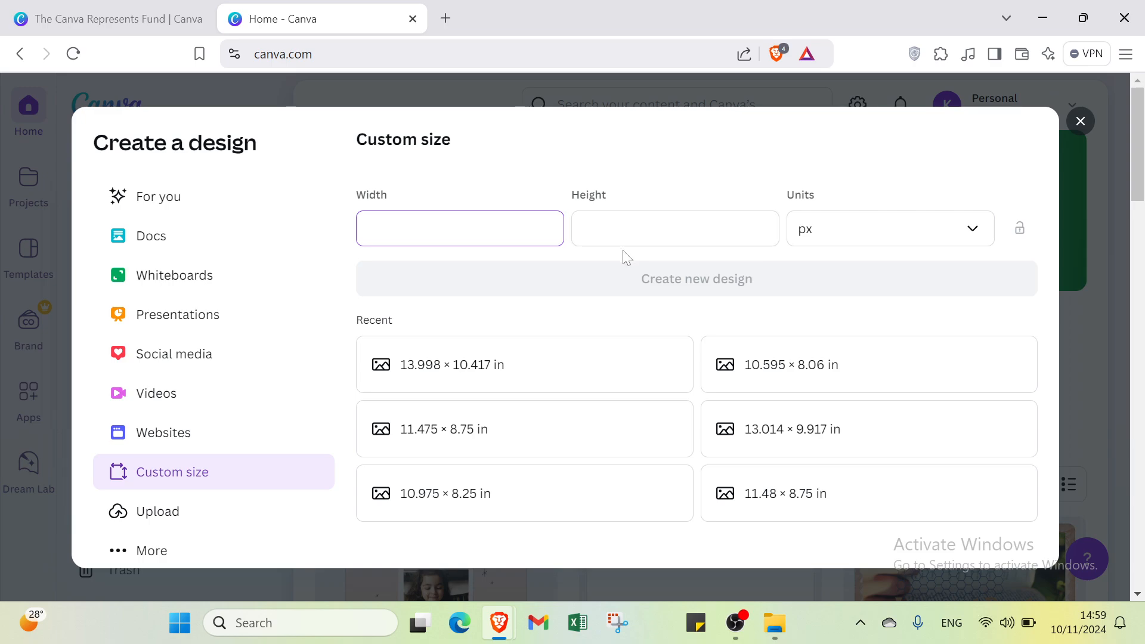
left_click(863, 243)
left_click(863, 242)
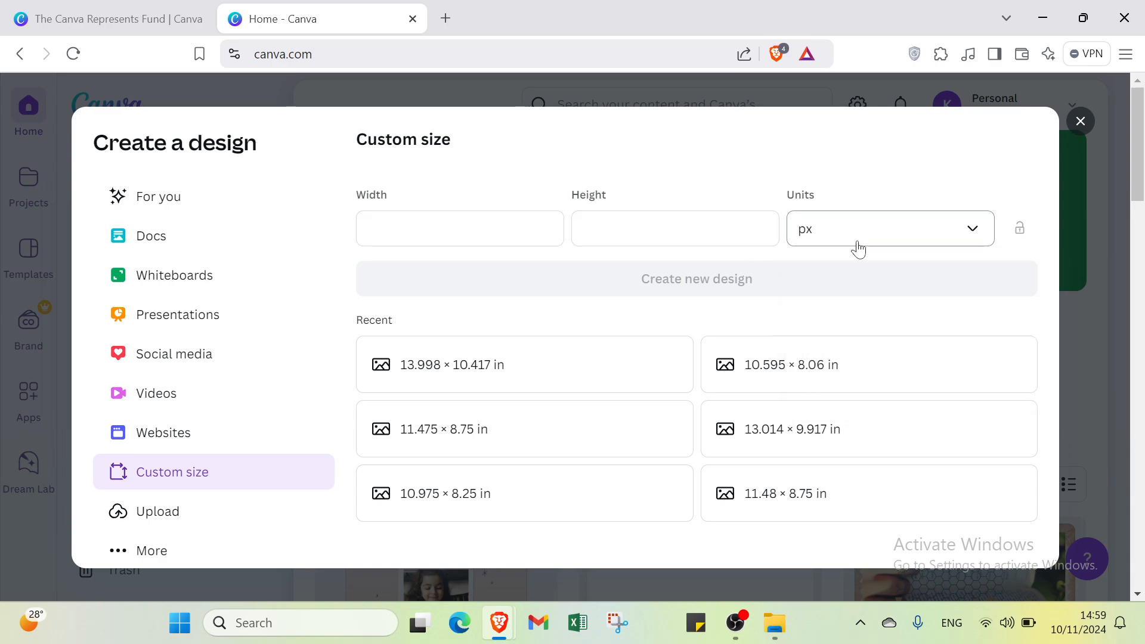
left_click(859, 243)
left_click(858, 245)
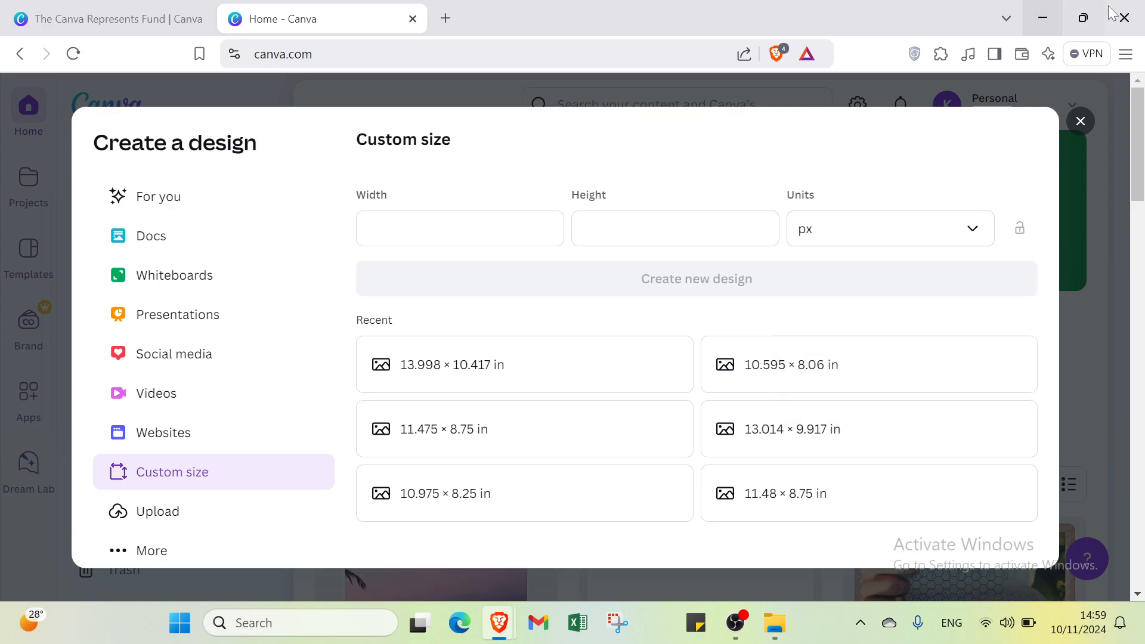
left_click(1079, 121)
Search Canva for "gif", look through the template results, and preview the animated happy birthday cats template
left_click(668, 105)
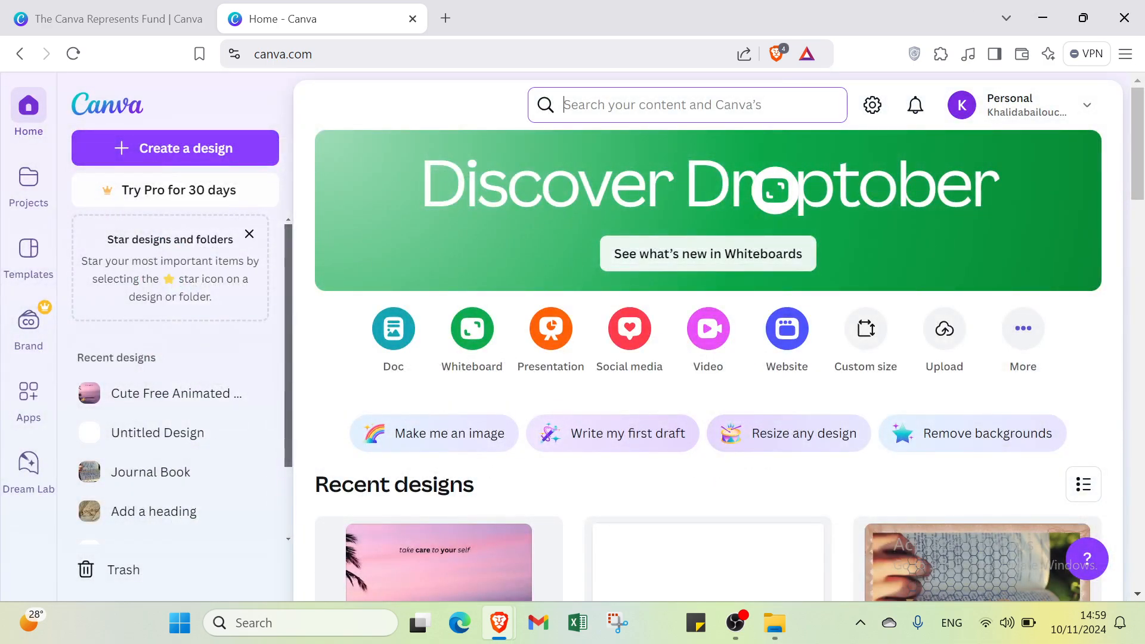
type("gif")
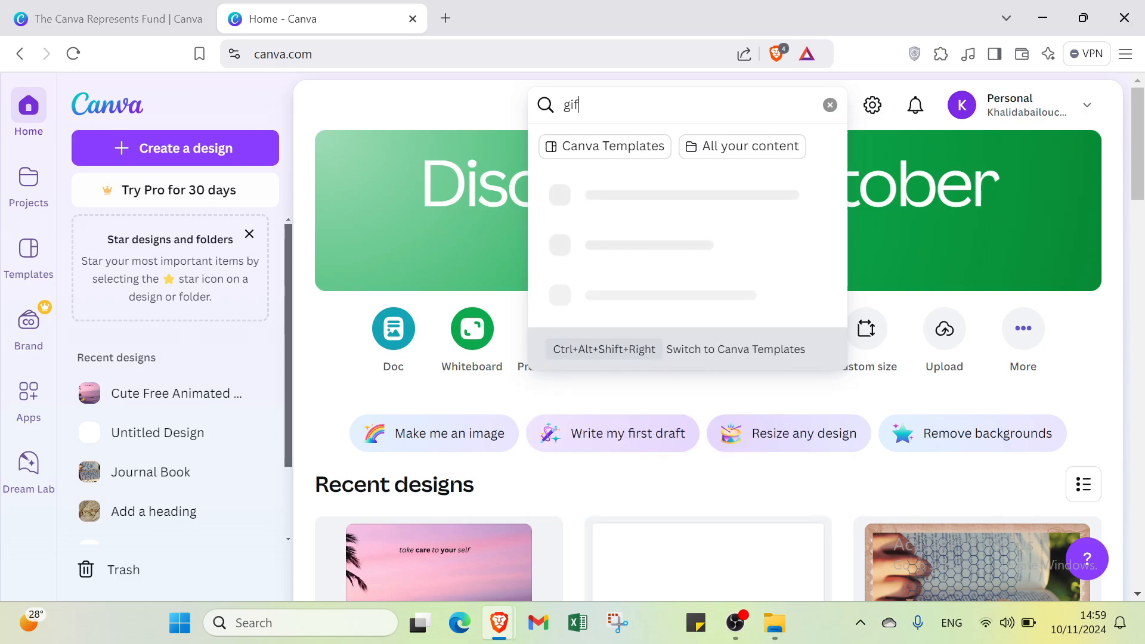
key("Return")
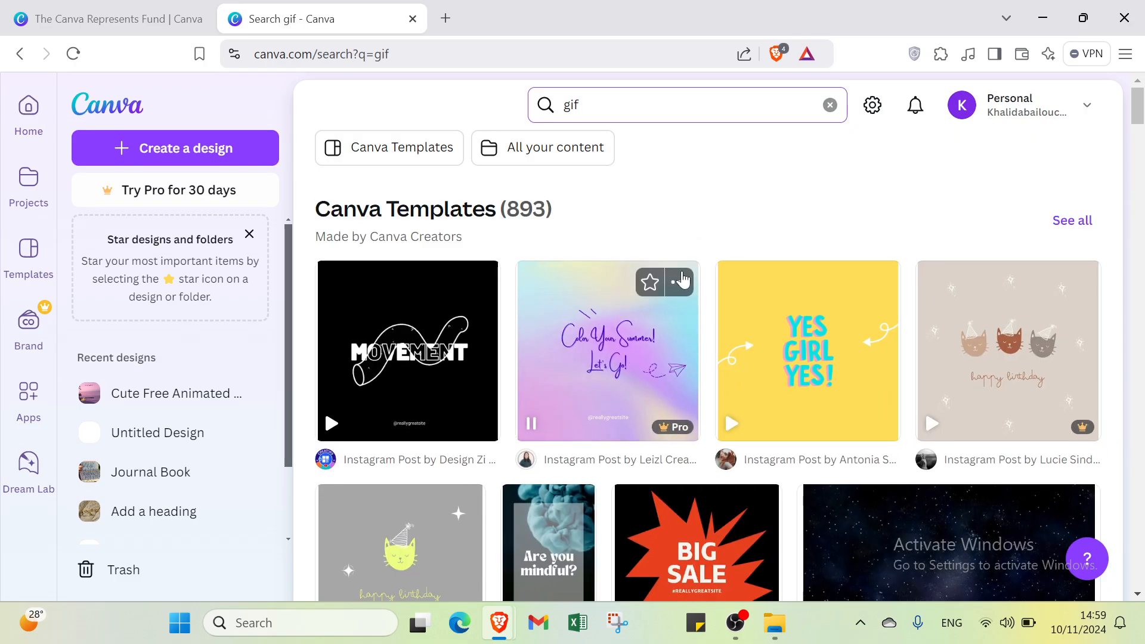
scroll(638, 340, "down", 6)
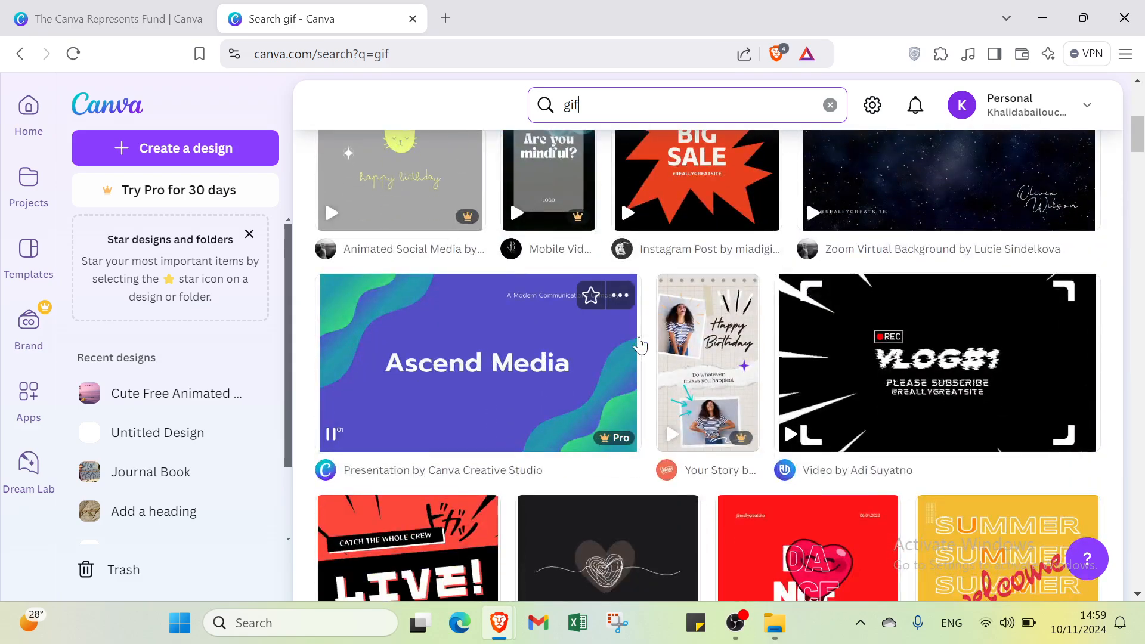
scroll(638, 344, "down", 5)
scroll(773, 328, "down", 4)
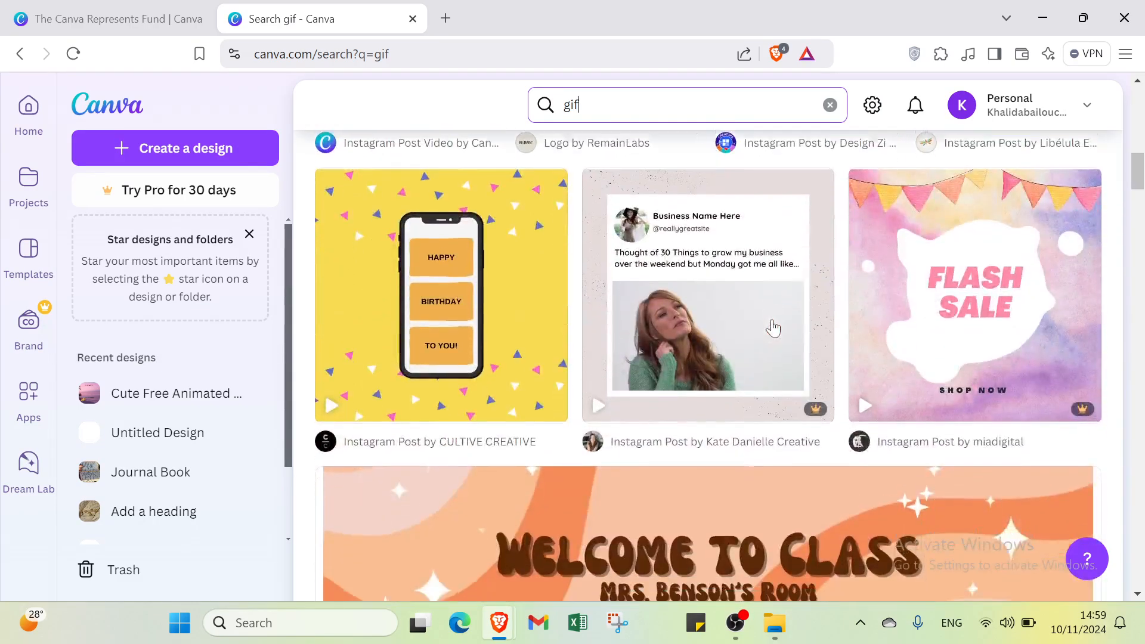
scroll(772, 328, "up", 15)
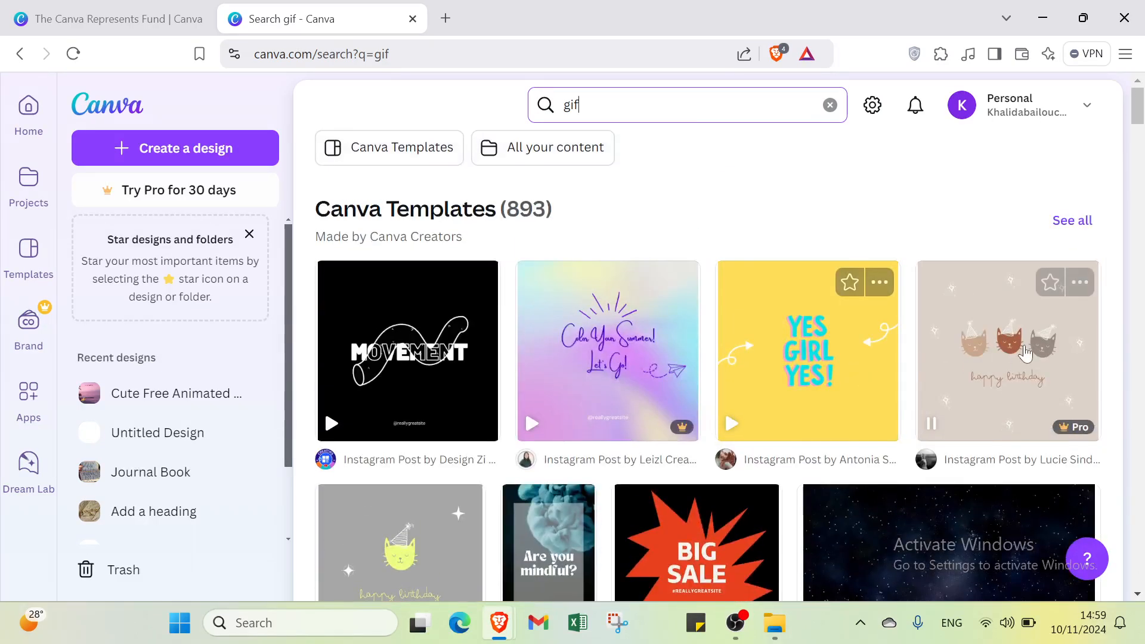
left_click(1025, 353)
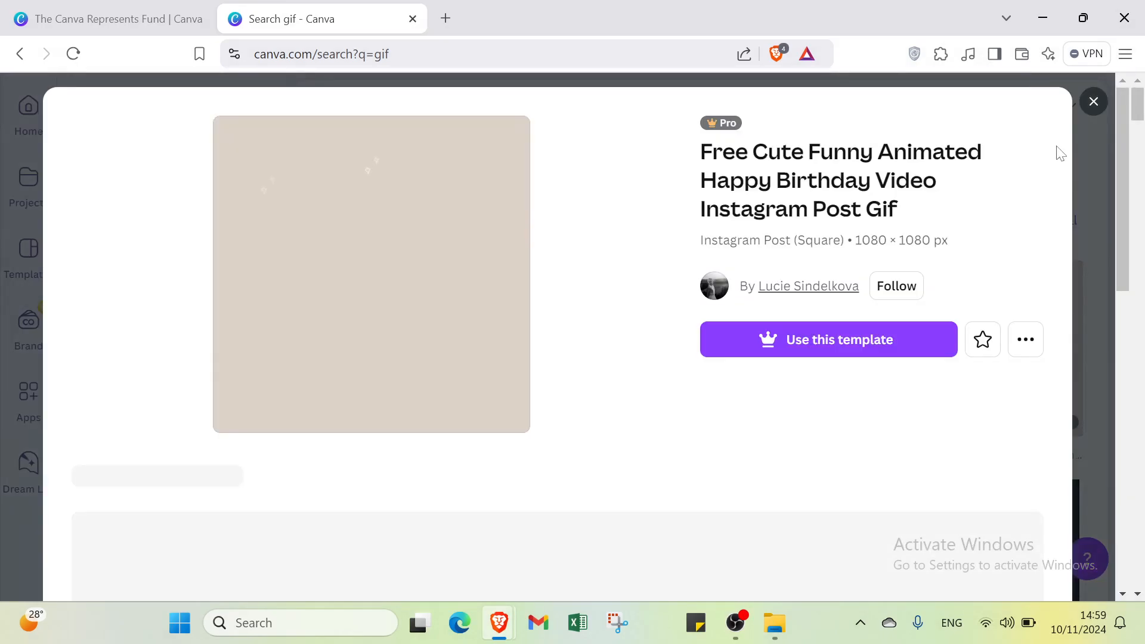
left_click(1094, 101)
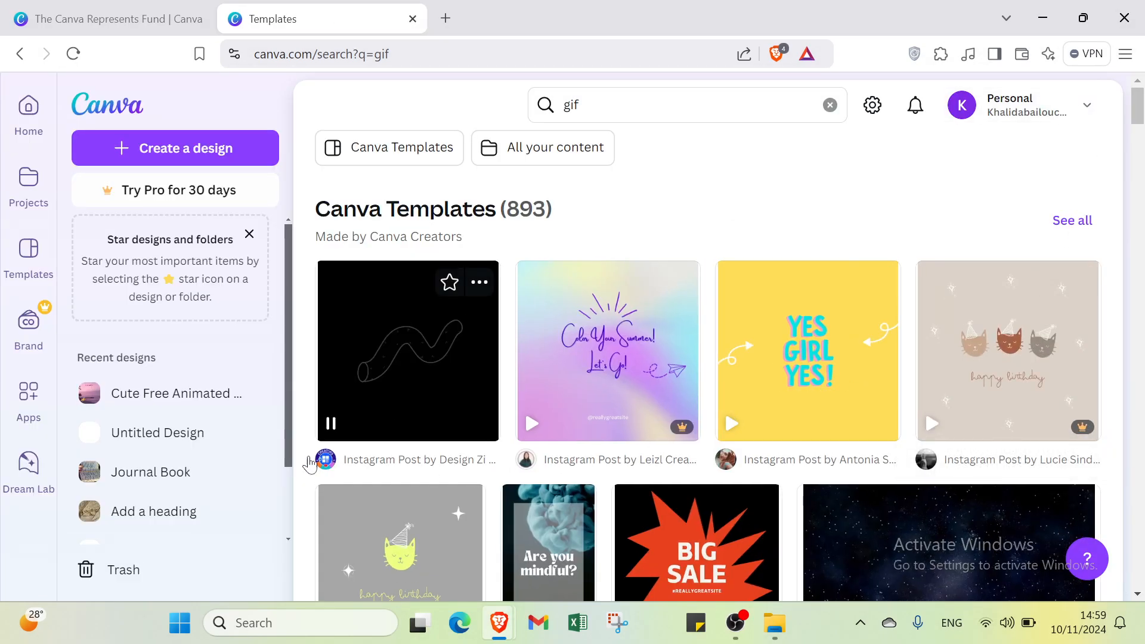
Find the Red Dancing Heart Gif Instagram Post among the search results and open it for customizing
scroll(445, 399, "down", 5)
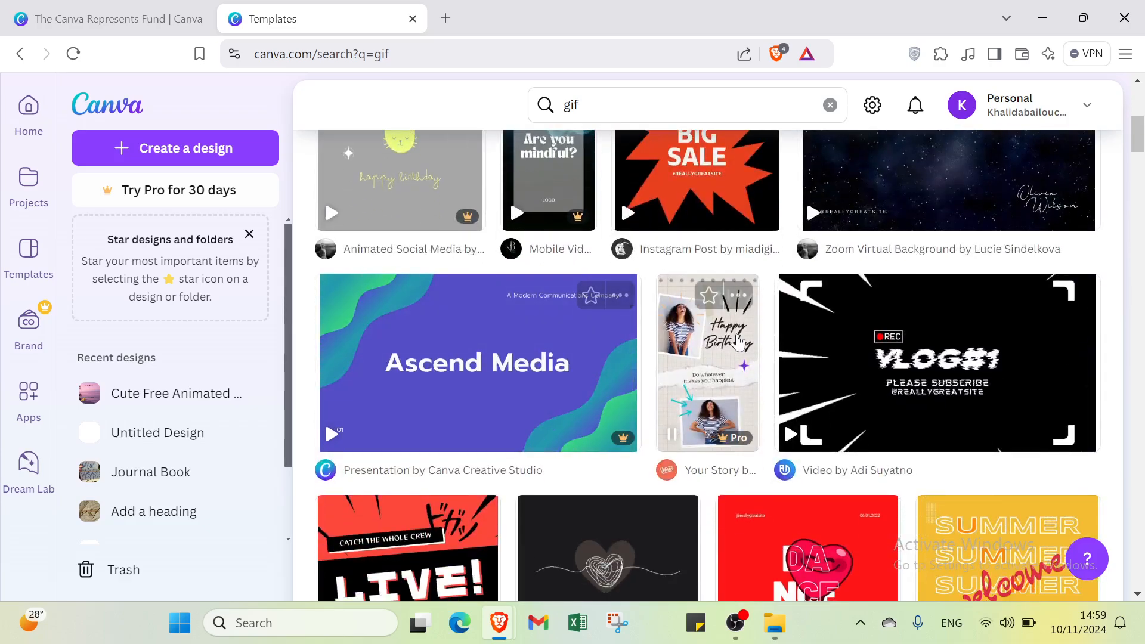
scroll(739, 343, "down", 5)
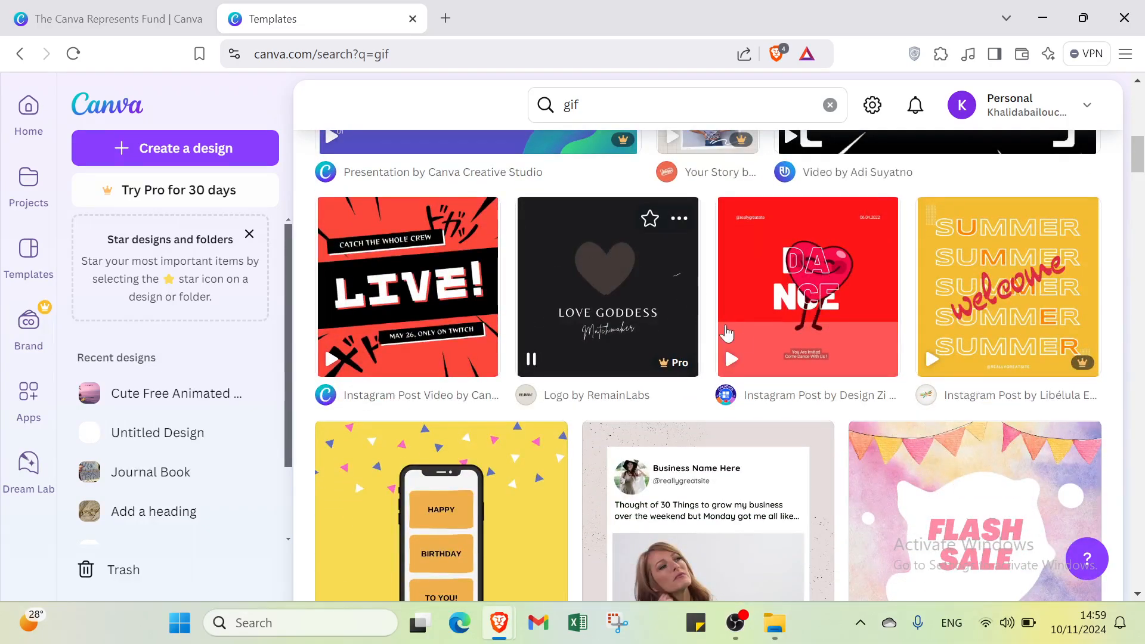
left_click(846, 393)
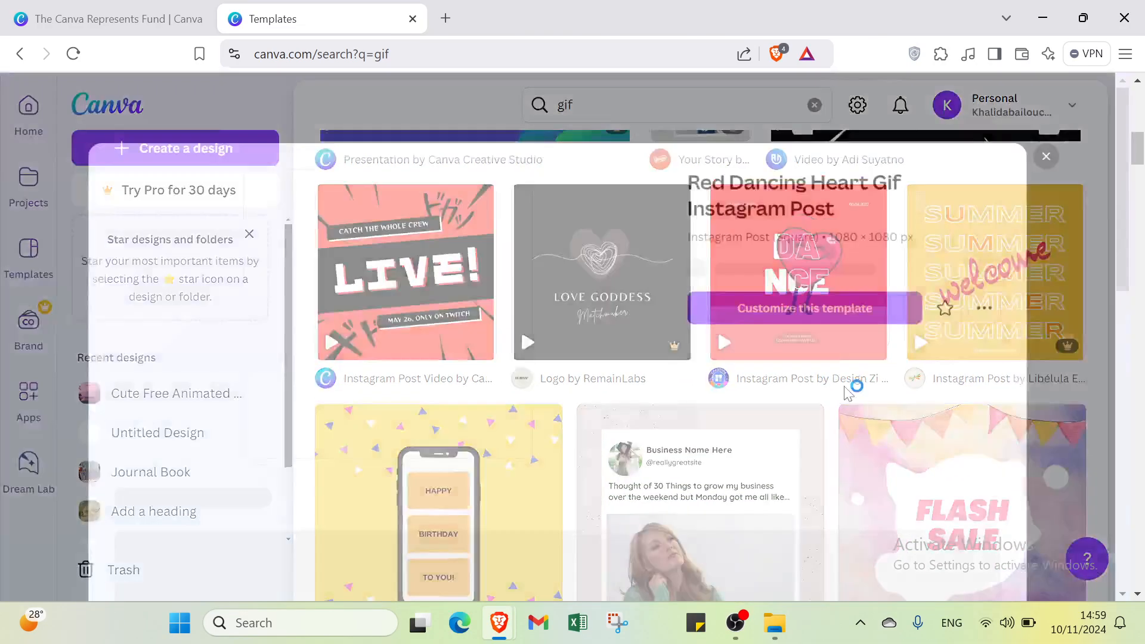
left_click(823, 286)
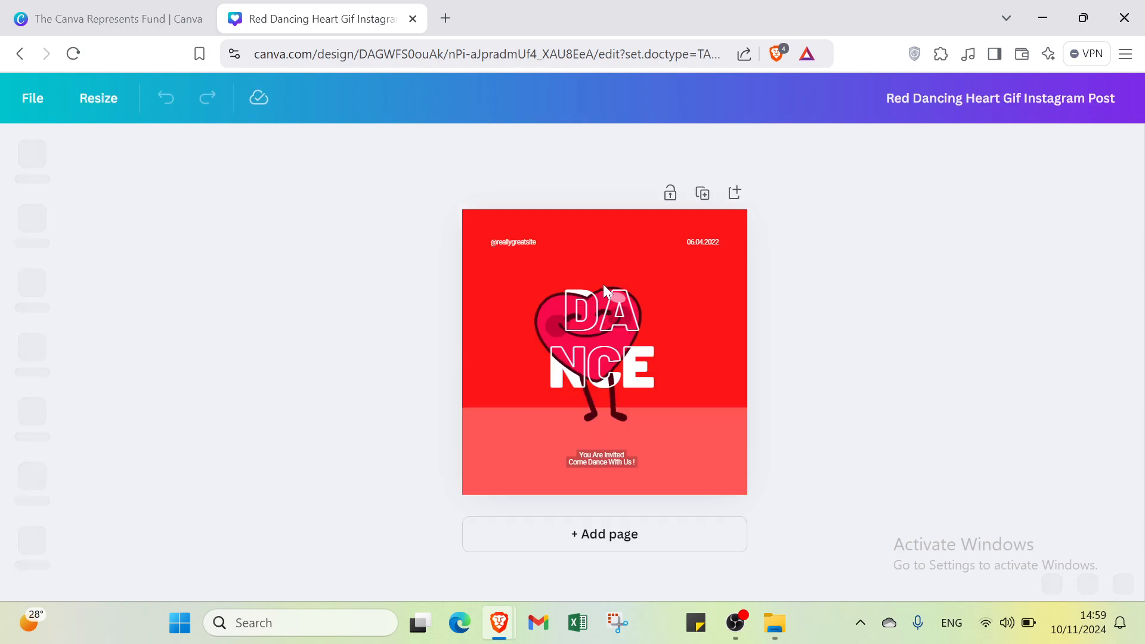
Add a blank page to the design and delete the original dancing heart page
left_click(481, 215)
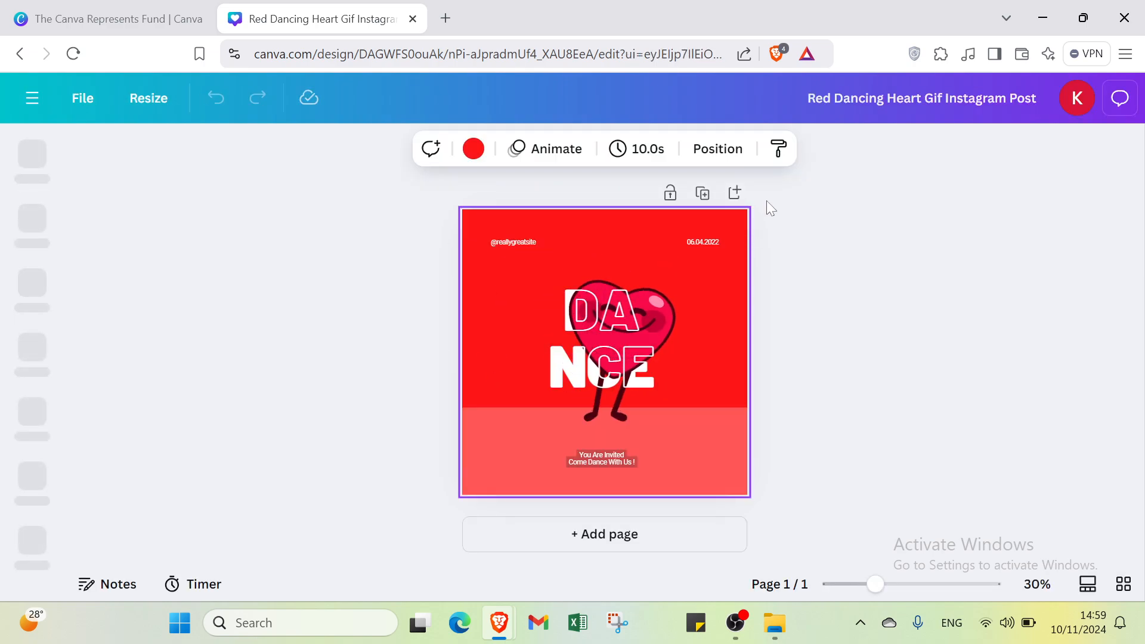
right_click(733, 189)
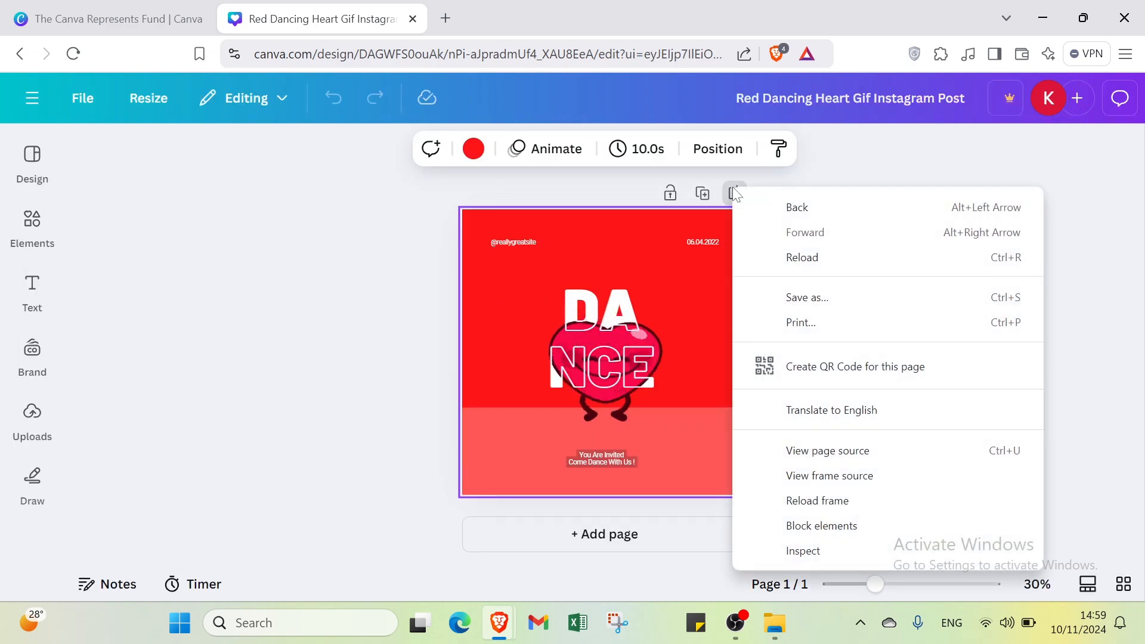
left_click(626, 534)
left_click(626, 534)
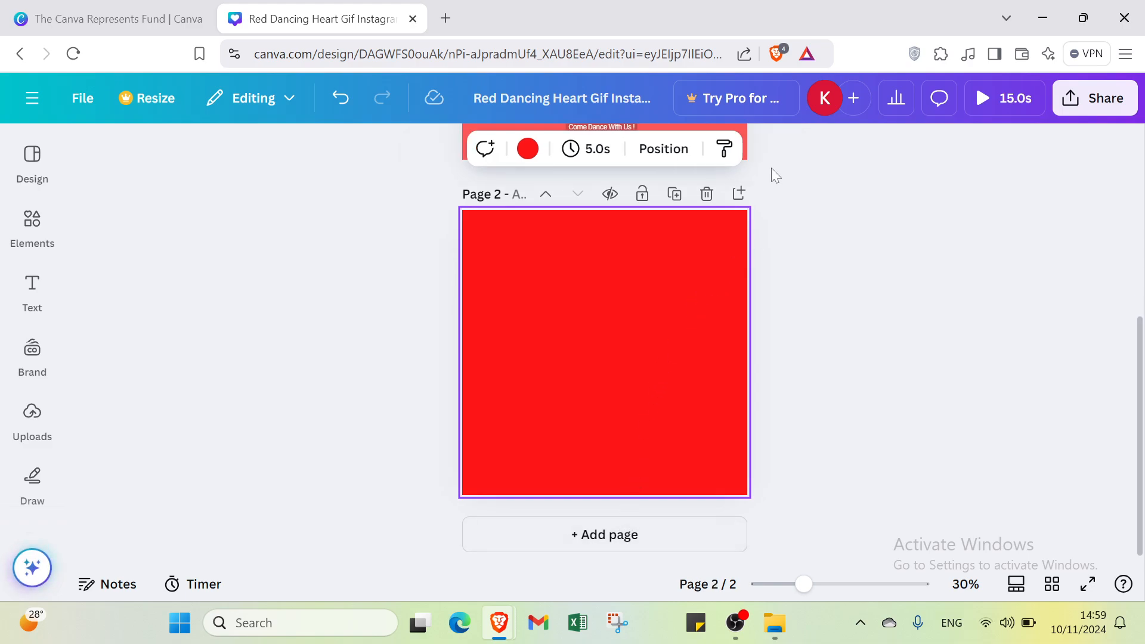
scroll(728, 215, "up", 5)
left_click(708, 195)
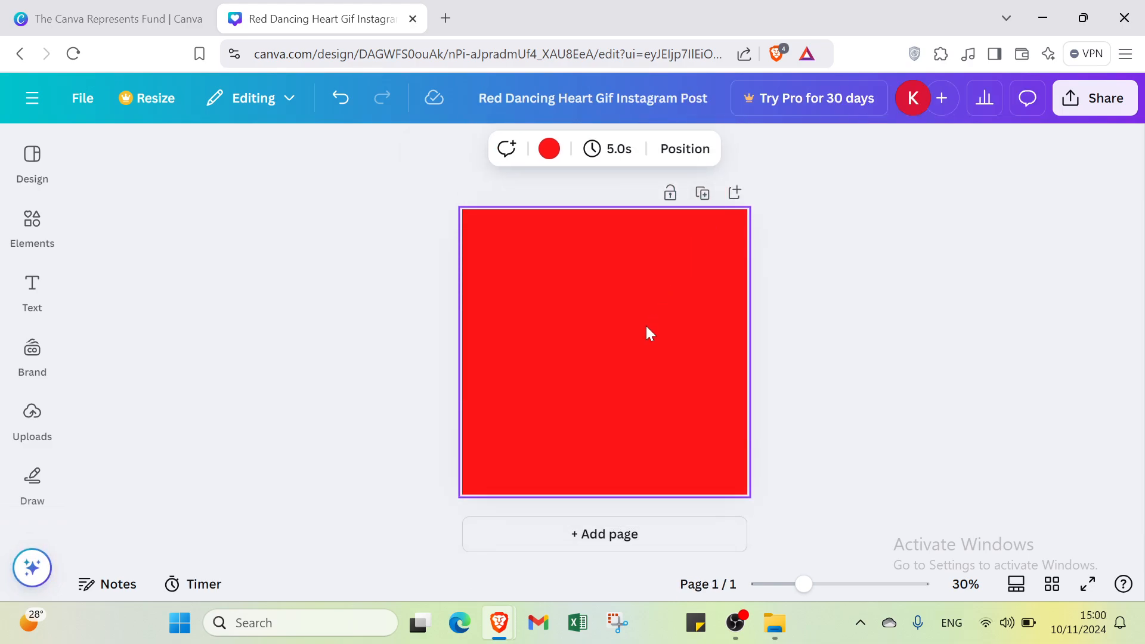
Set the blank page's timing to 6.0 seconds
left_click(604, 156)
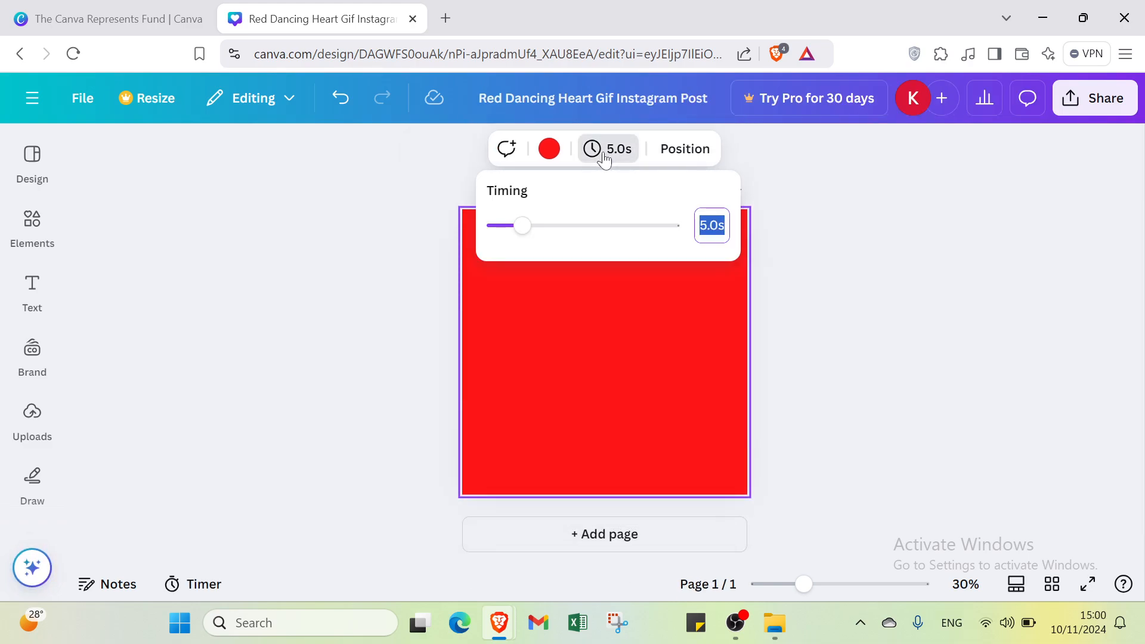
left_click(553, 232)
left_click_drag(574, 238, 616, 225)
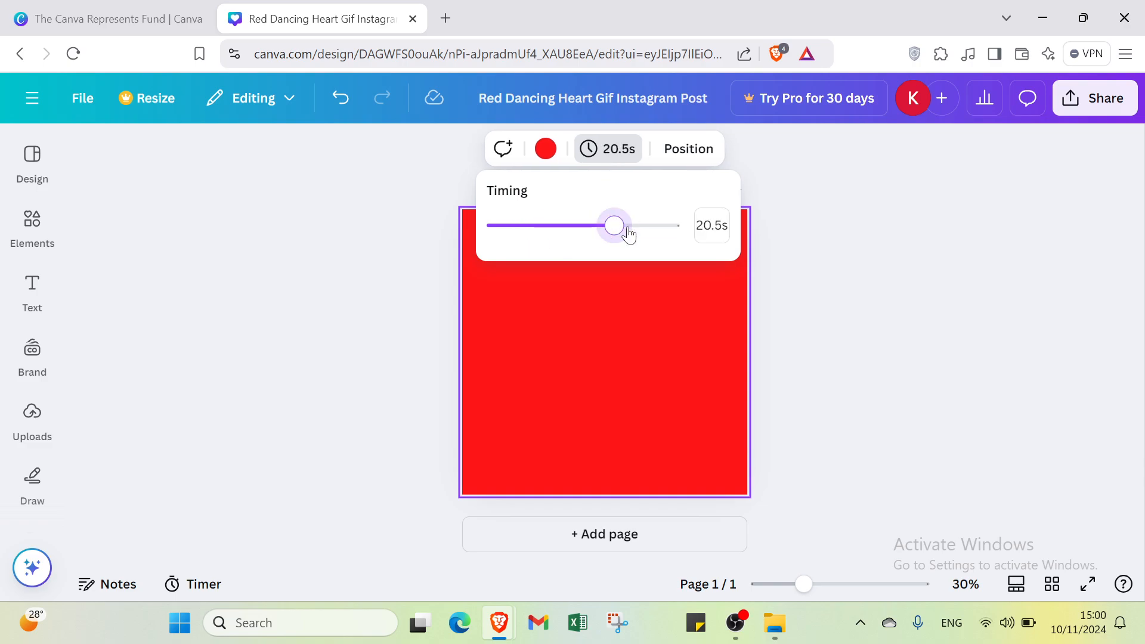
left_click(528, 230)
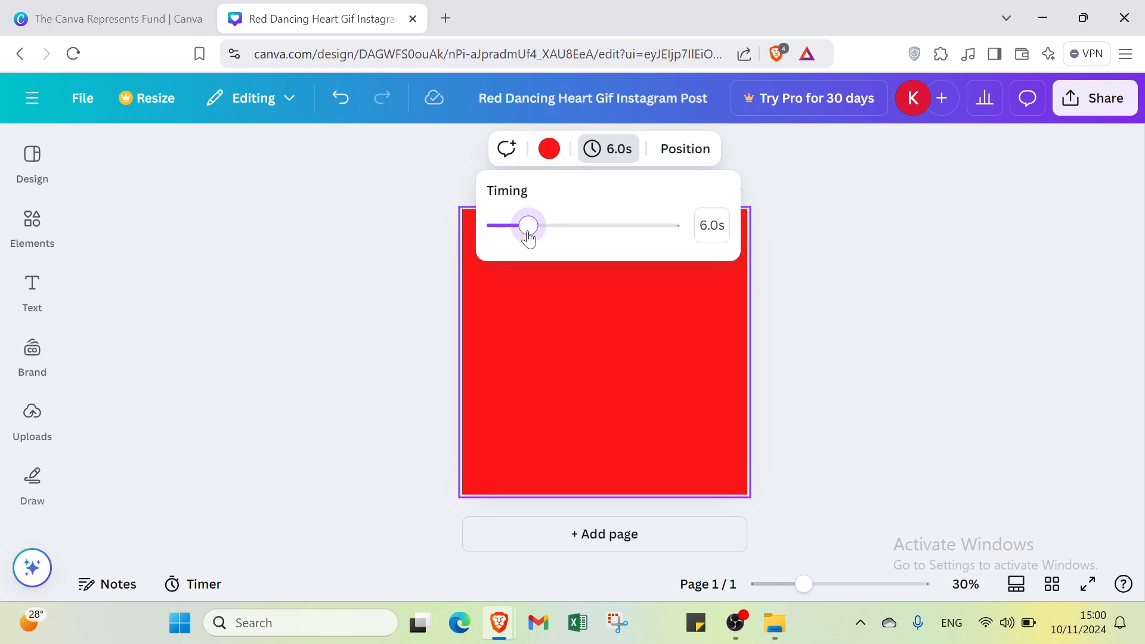
left_click(862, 390)
Fill the page background with a red-to-pink gradient
left_click(570, 250)
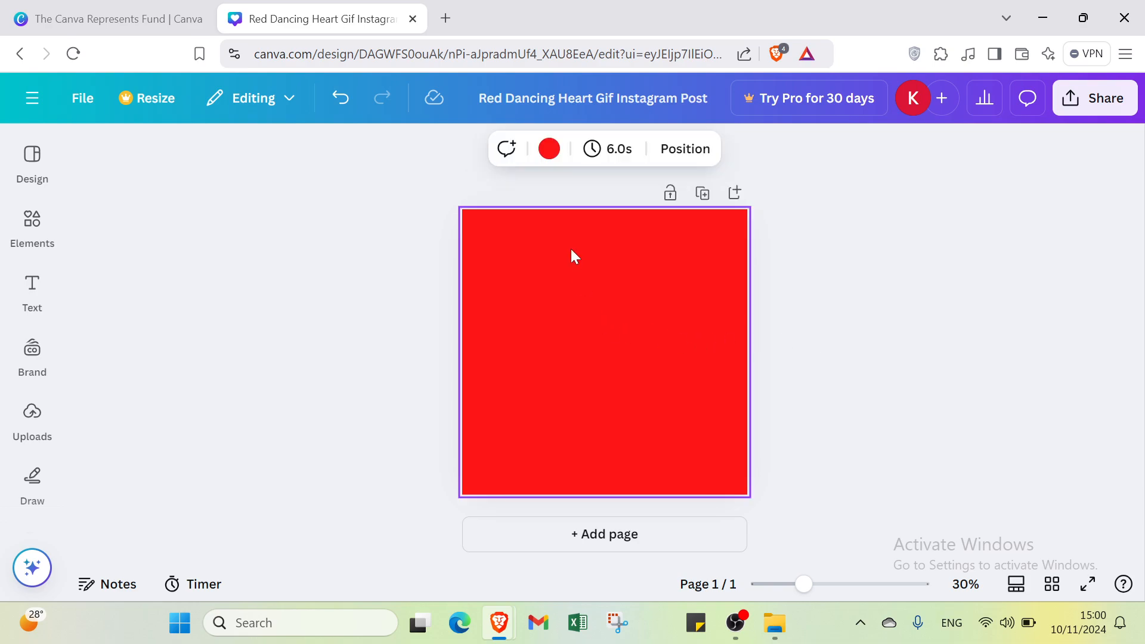
left_click(549, 148)
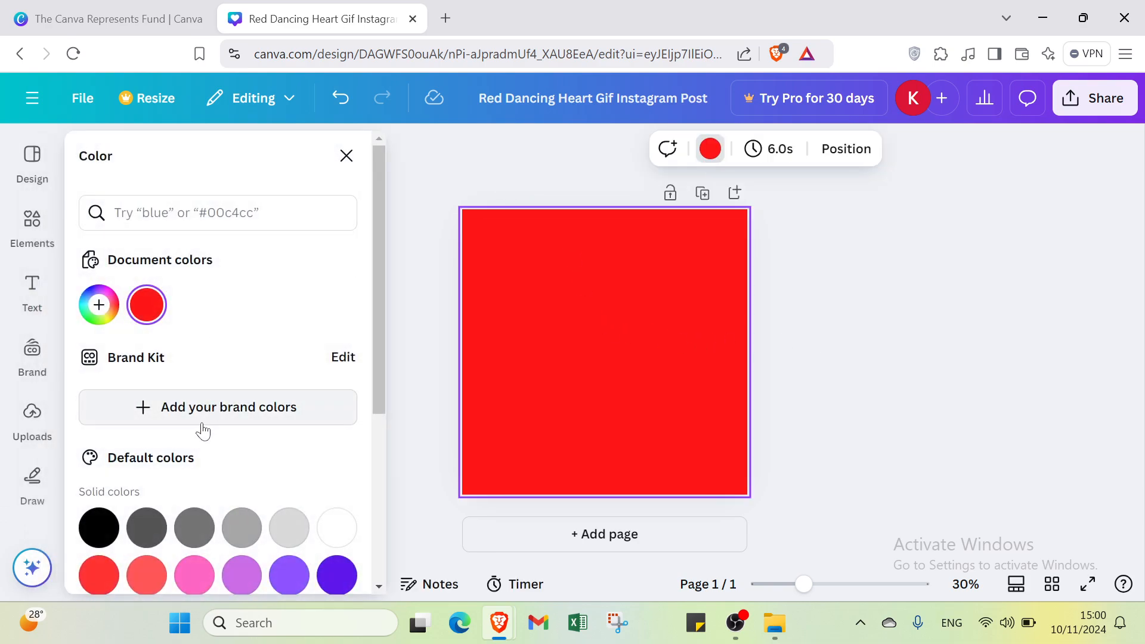
scroll(202, 428, "down", 2)
scroll(140, 316, "up", 2)
scroll(139, 277, "up", 1)
left_click(99, 303)
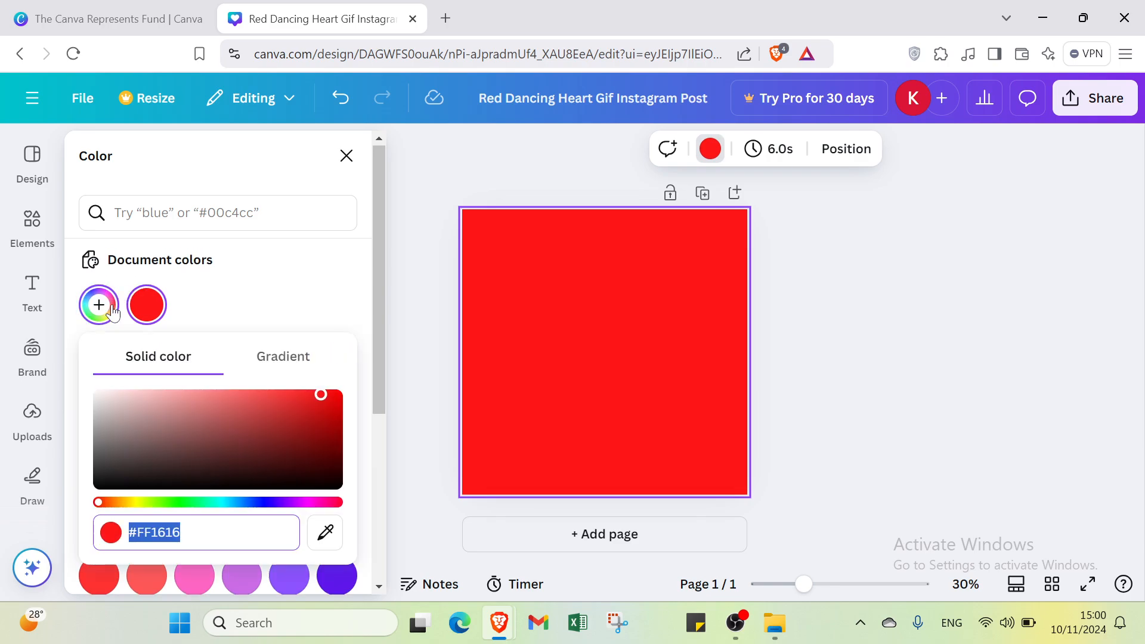
left_click(282, 358)
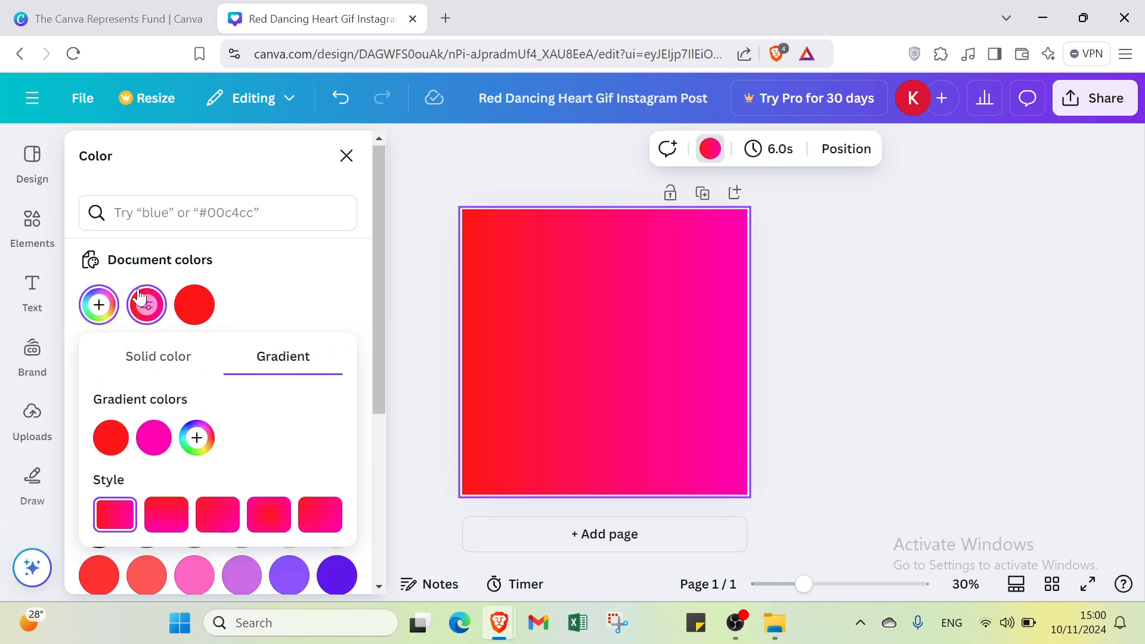
left_click(346, 155)
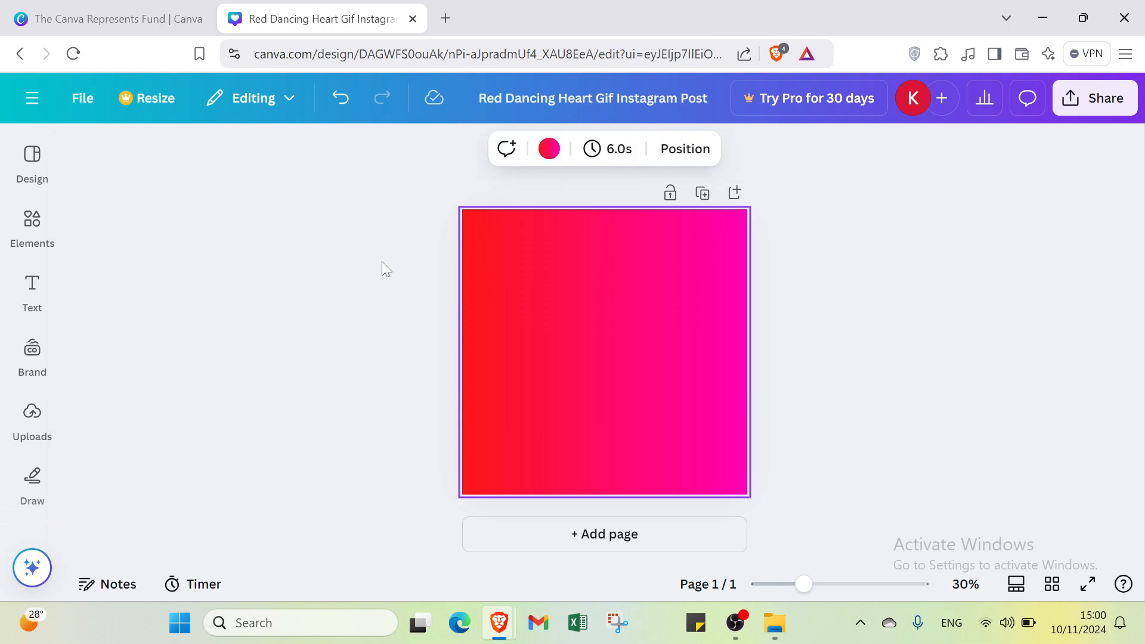
Change the page background to a gradient based on light gray #D9D9D9, using the vertical style with the darker gray at the bottom
left_click(549, 149)
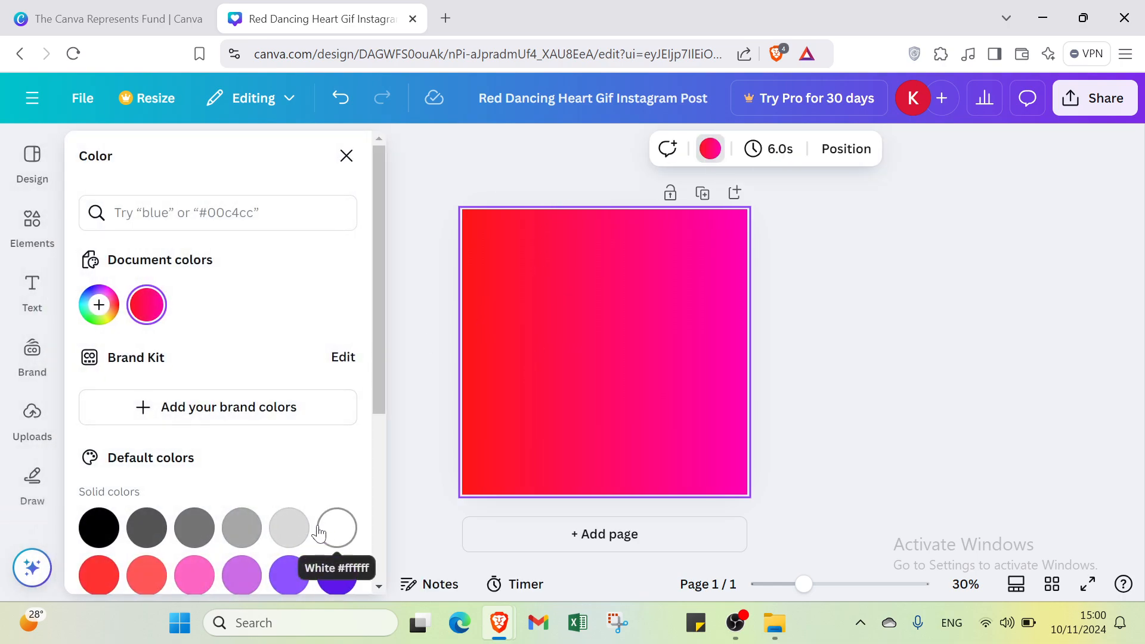
left_click(307, 536)
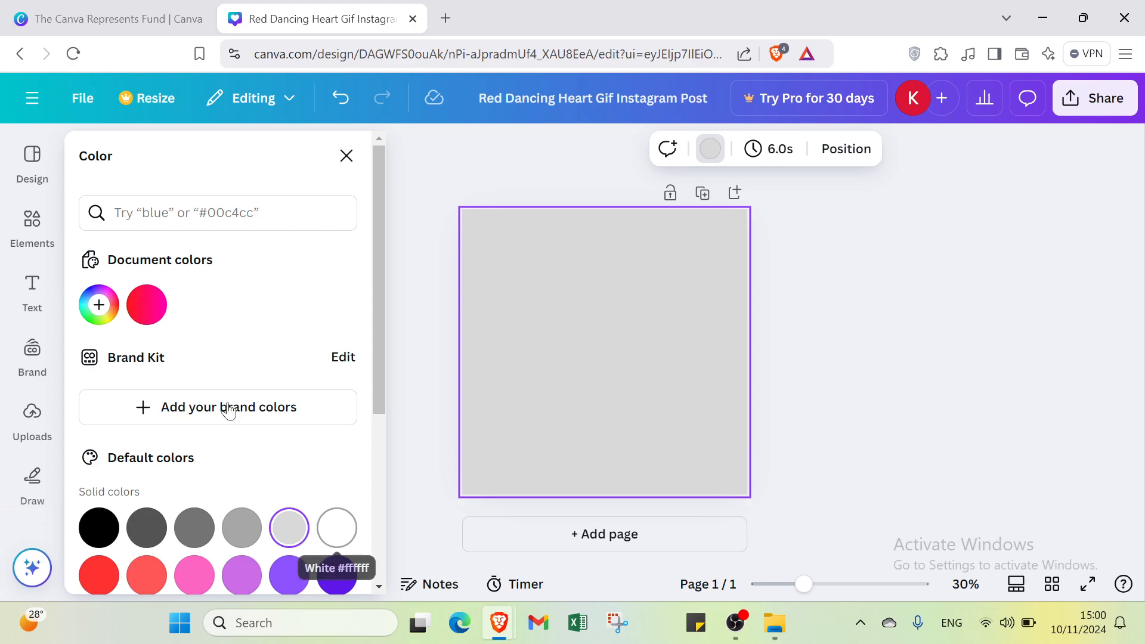
left_click(98, 305)
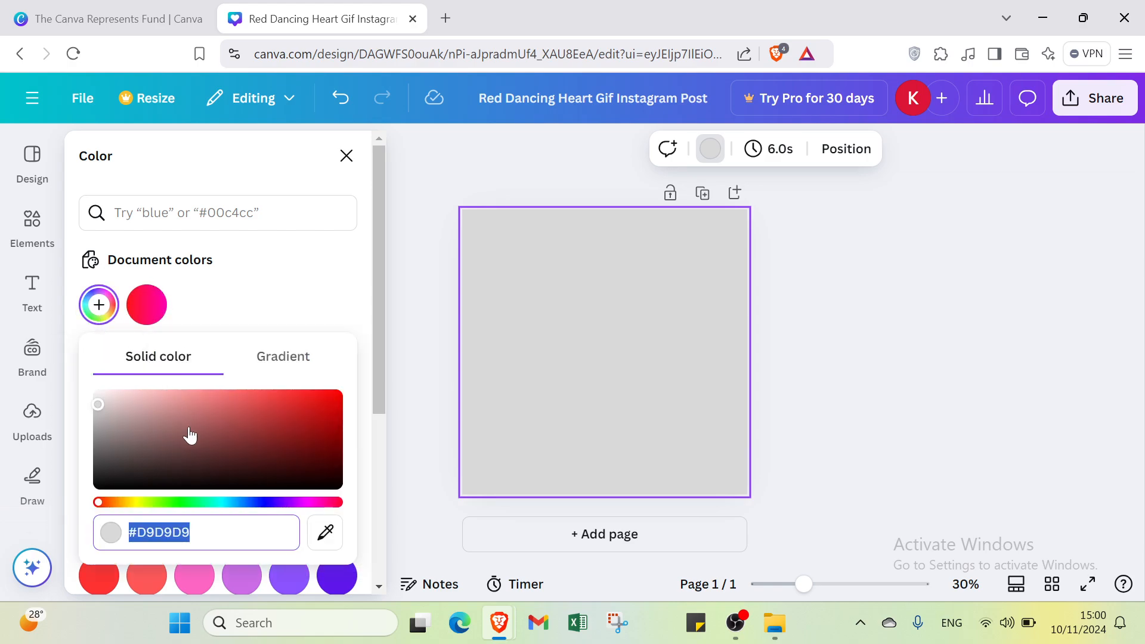
left_click(270, 370)
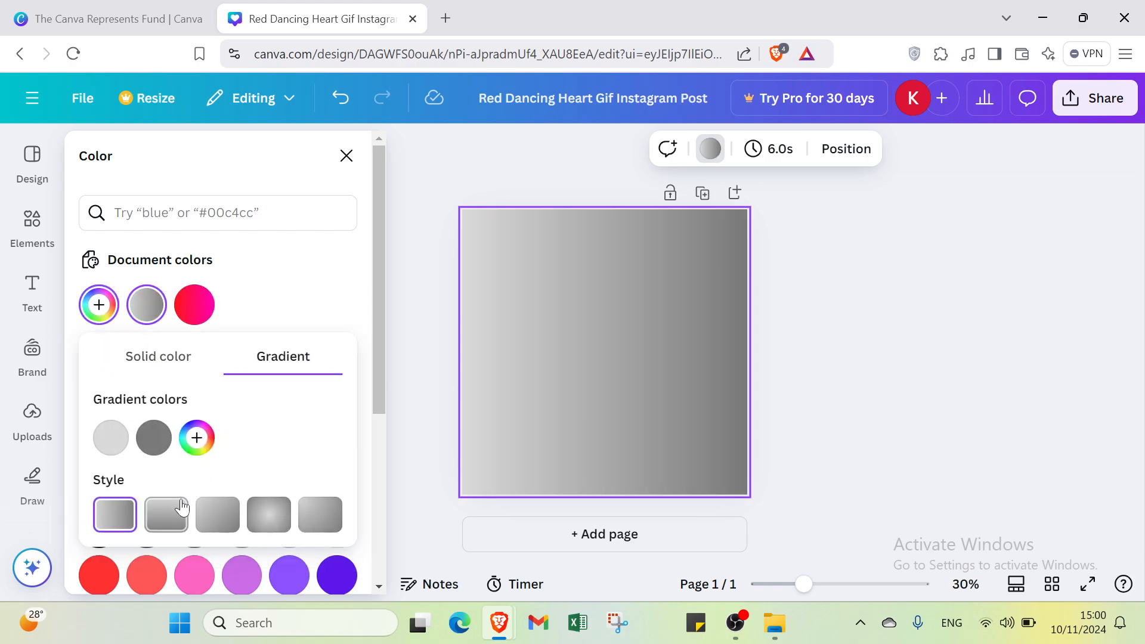
left_click(179, 514)
left_click(224, 519)
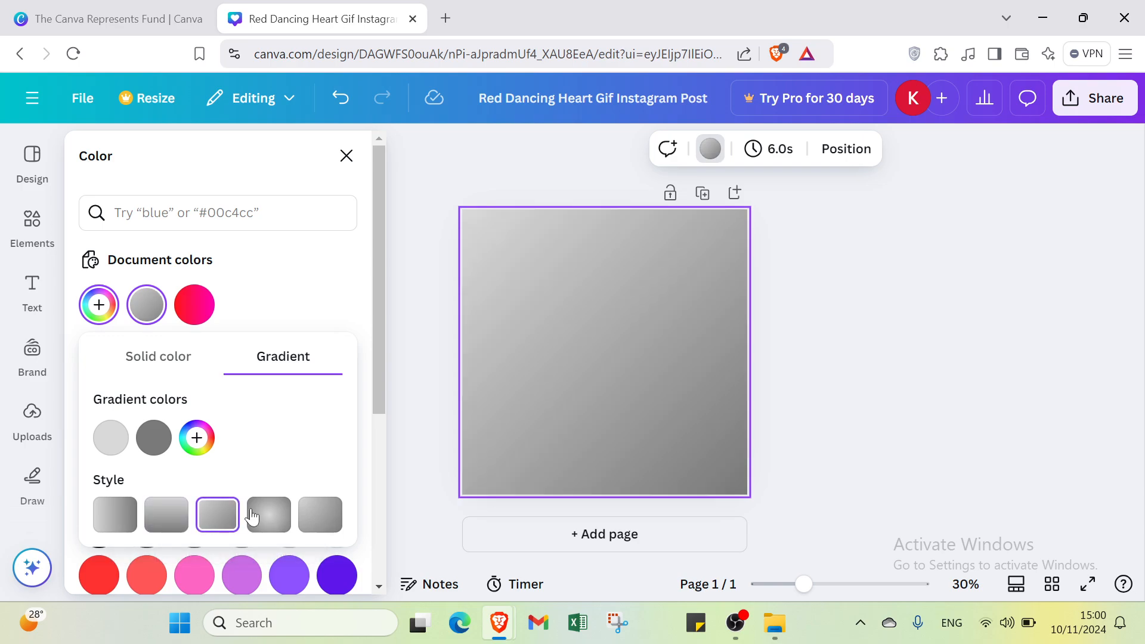
left_click(268, 514)
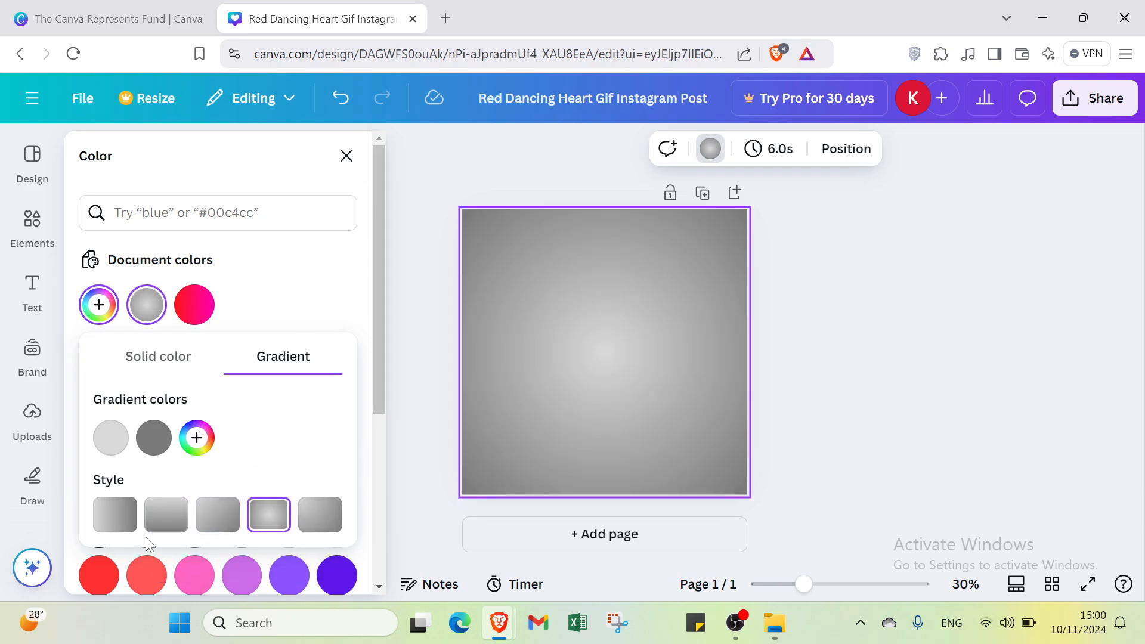
left_click(167, 514)
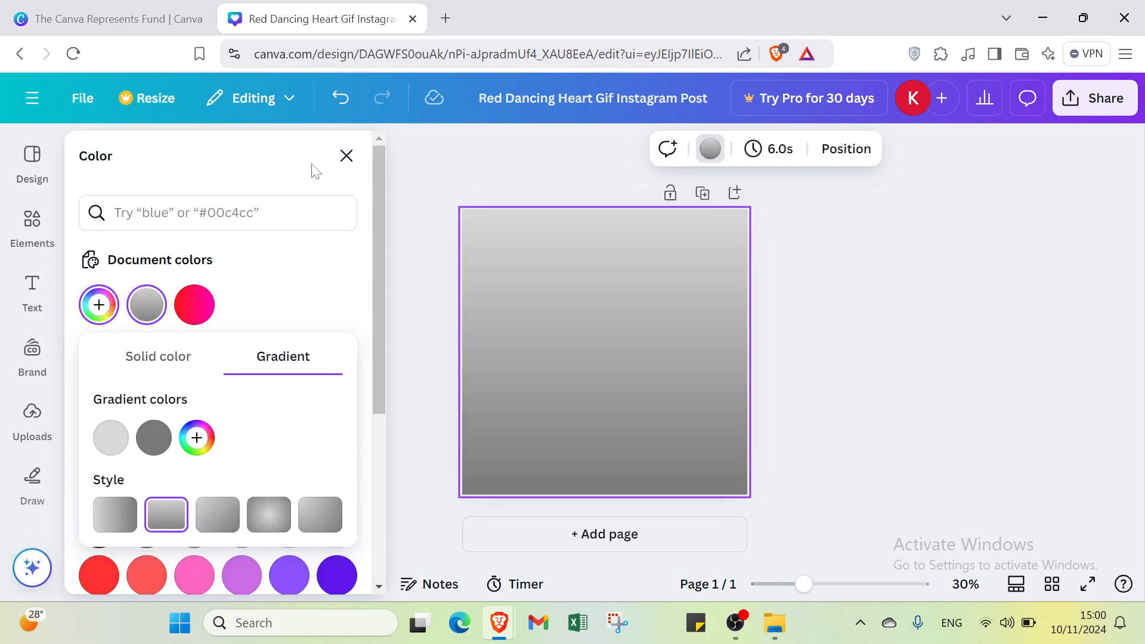
left_click(345, 154)
Browse the sticker collections in the elements library, from arrow and word stickers to social media stickers, and return to the overview
left_click(44, 239)
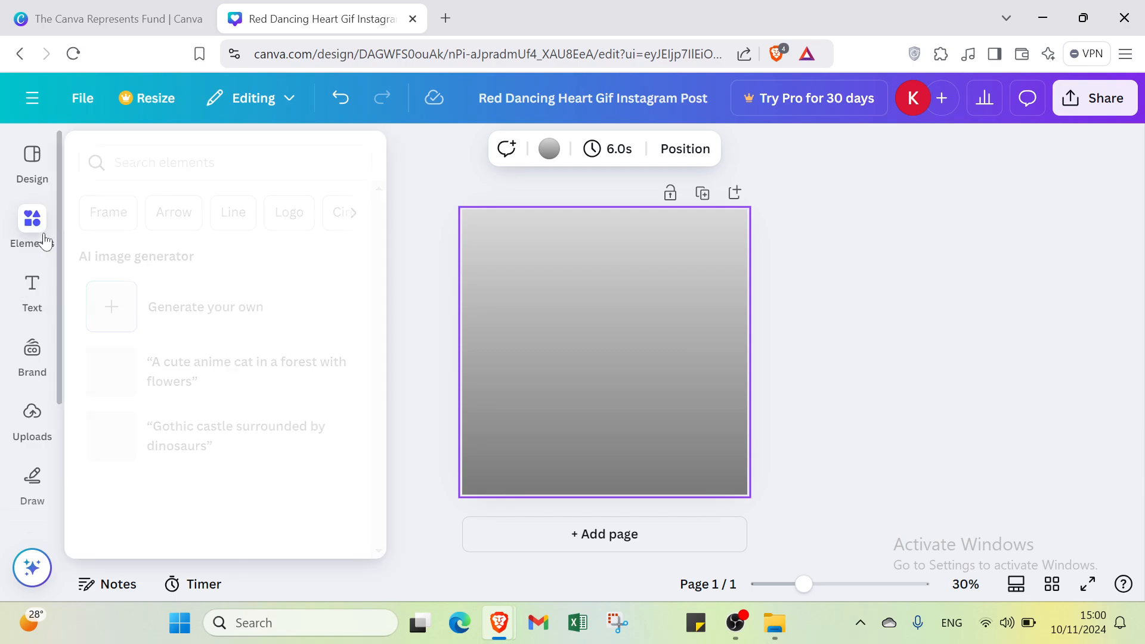
scroll(167, 346, "down", 2)
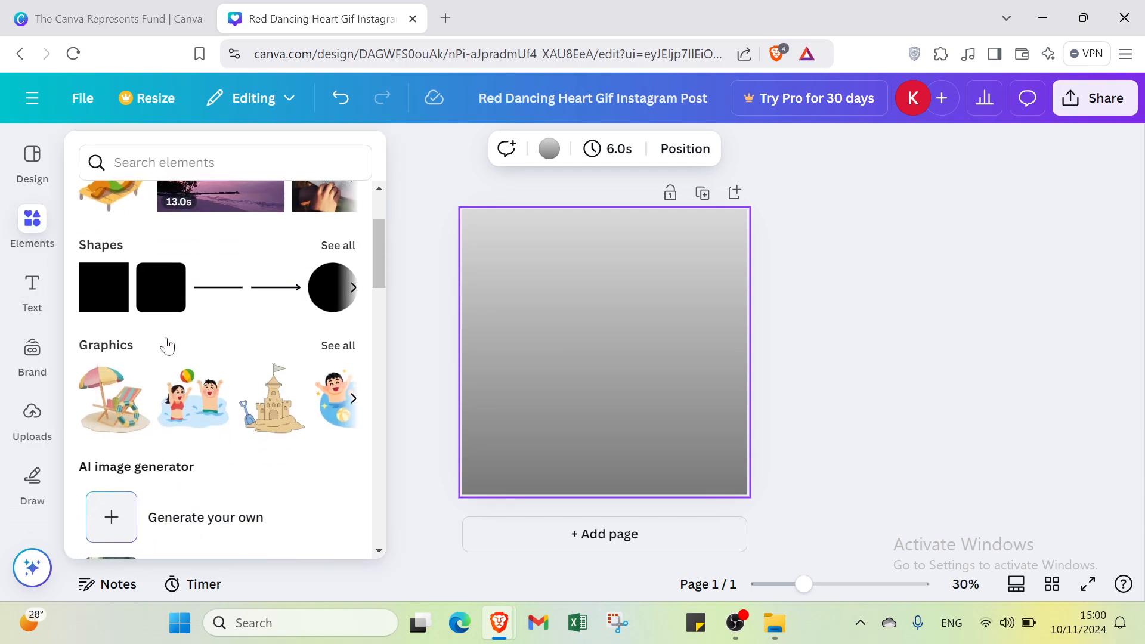
scroll(167, 345, "down", 6)
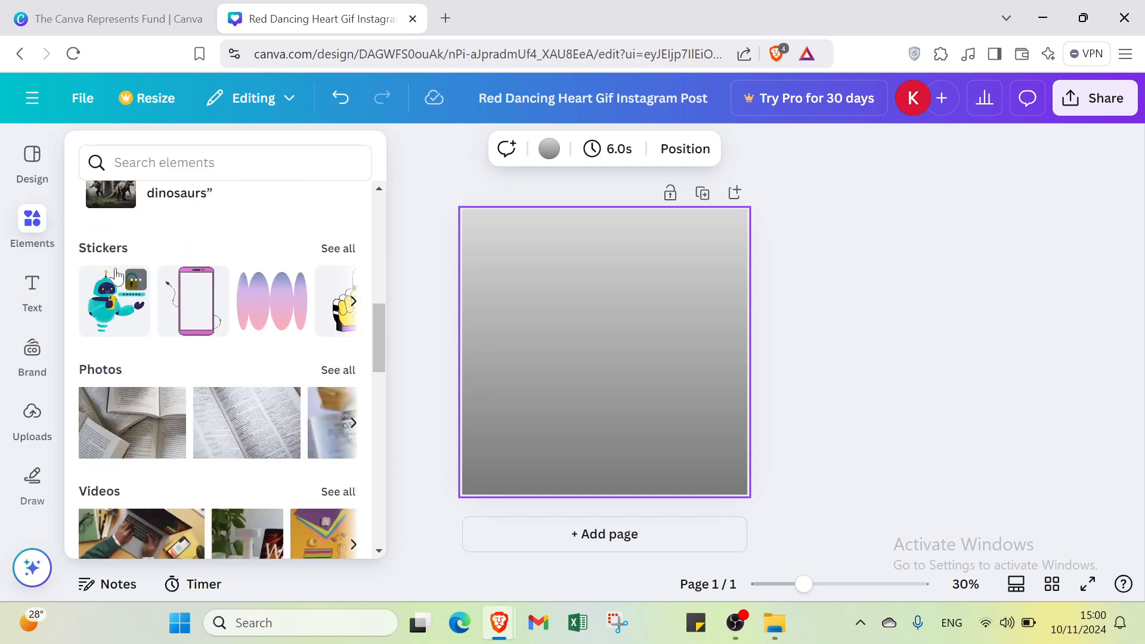
left_click(105, 249)
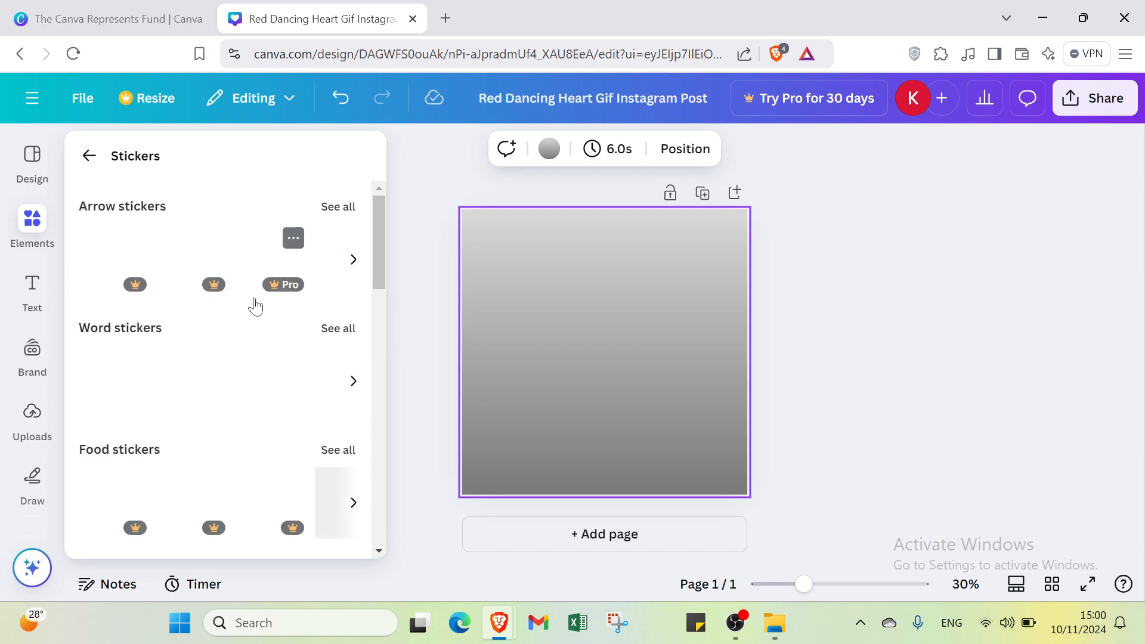
scroll(247, 322, "down", 2)
scroll(278, 322, "down", 15)
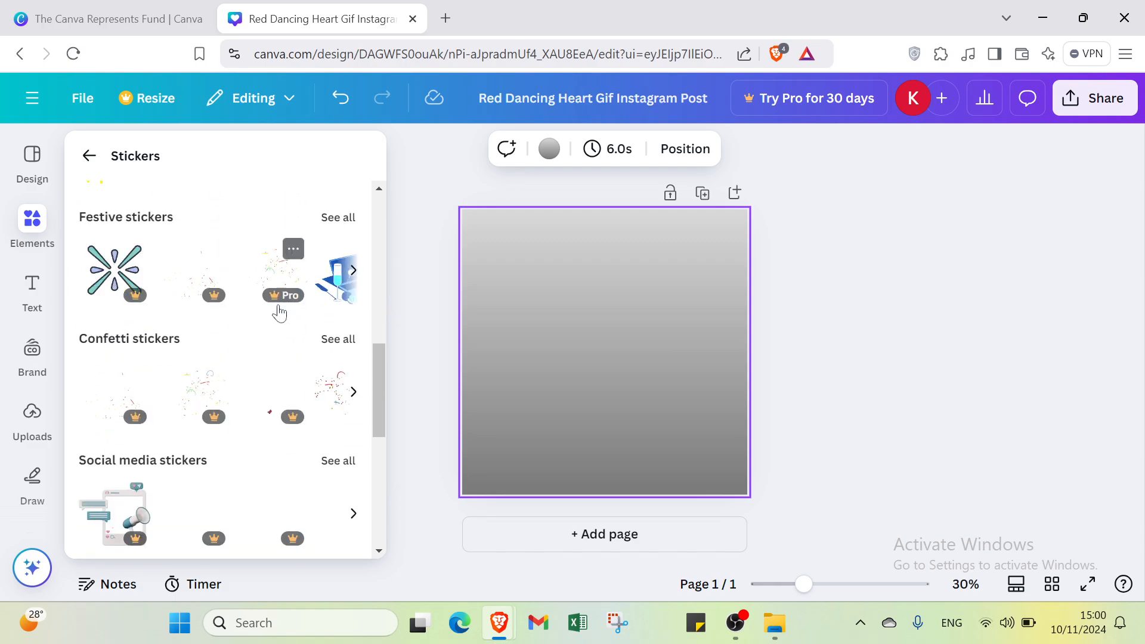
scroll(279, 310, "up", 10)
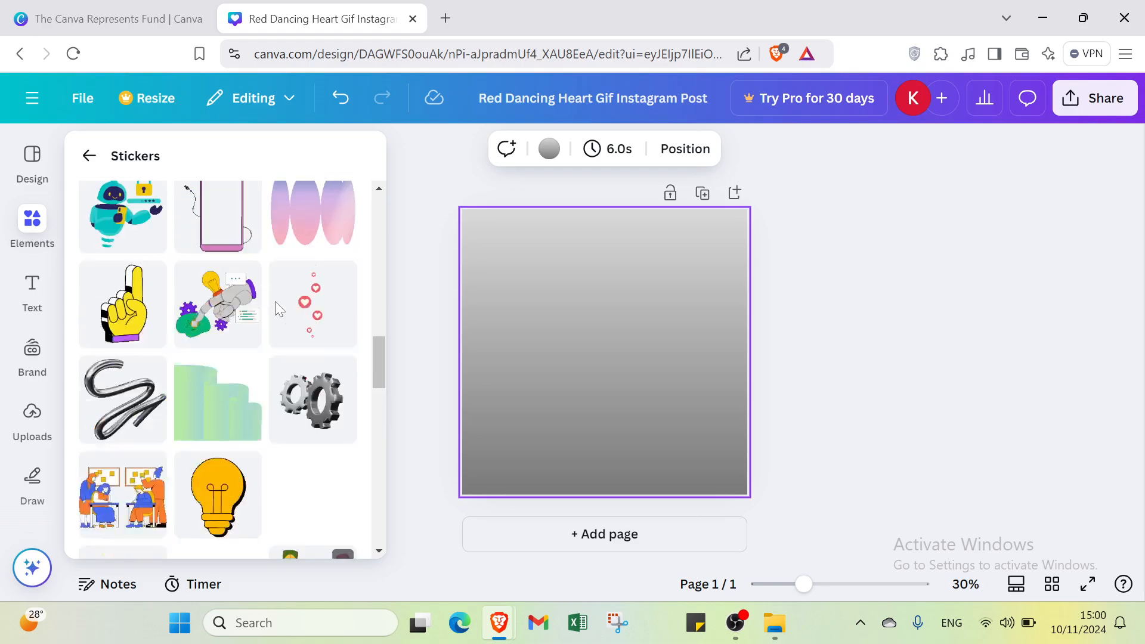
scroll(273, 304, "up", 5)
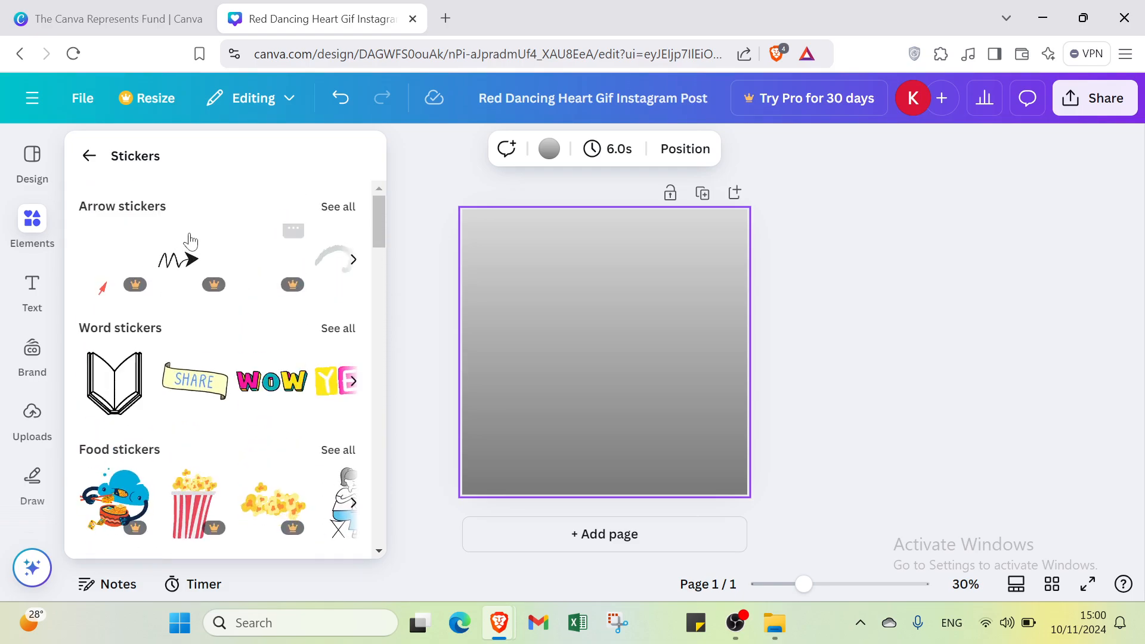
left_click(88, 156)
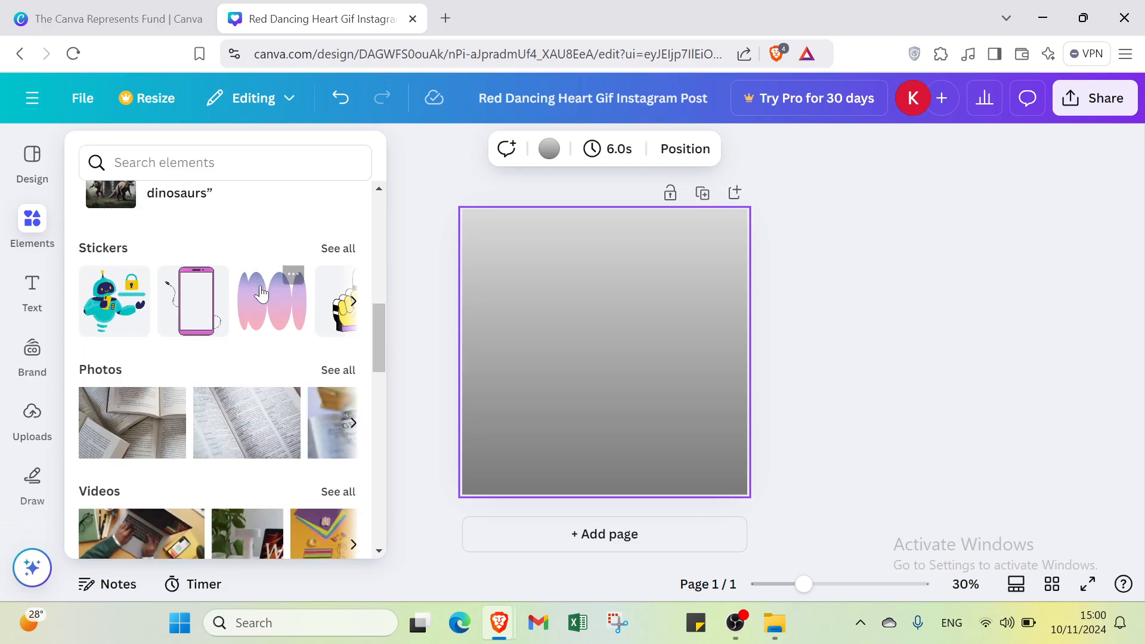
left_click(338, 248)
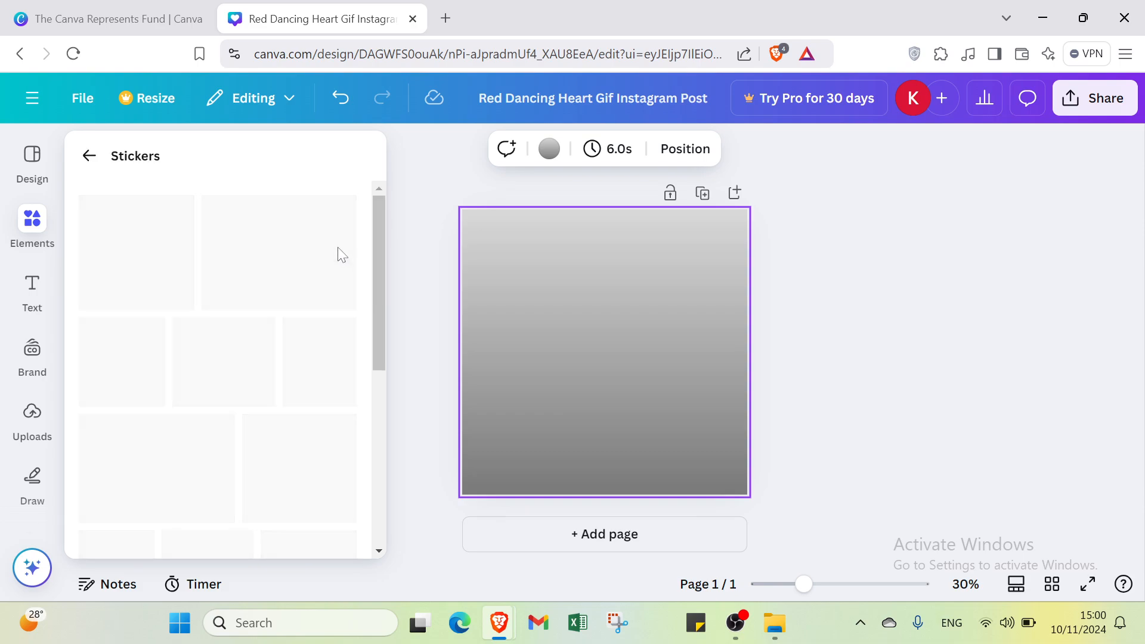
left_click(89, 157)
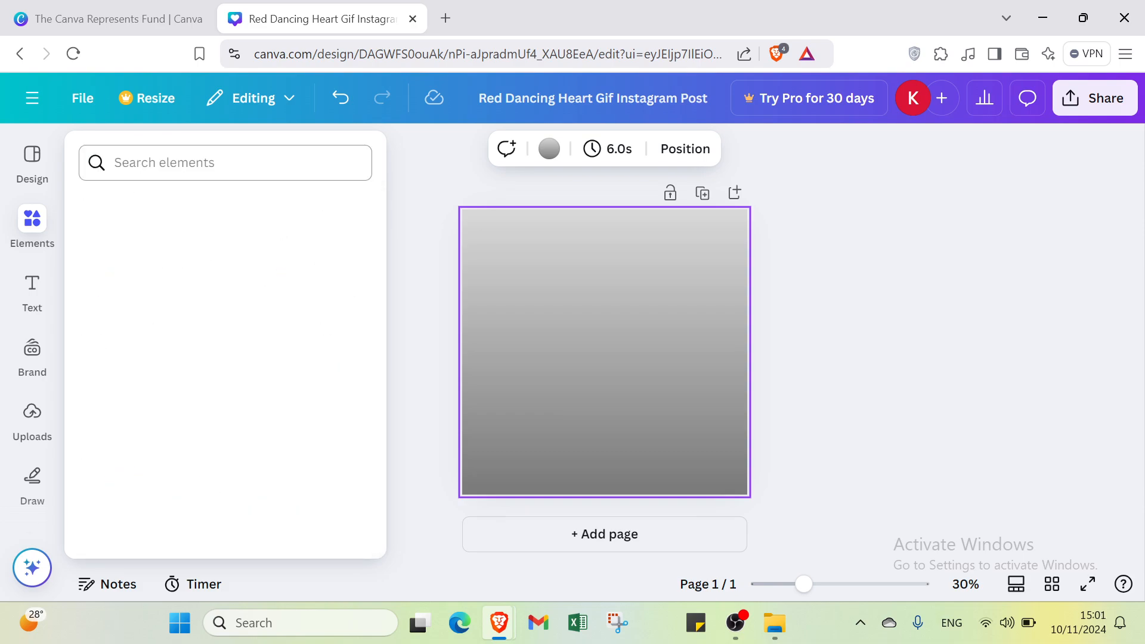
Search the elements library for "beash" and narrow the results to videos after checking graphics, photos and frames
type("beac")
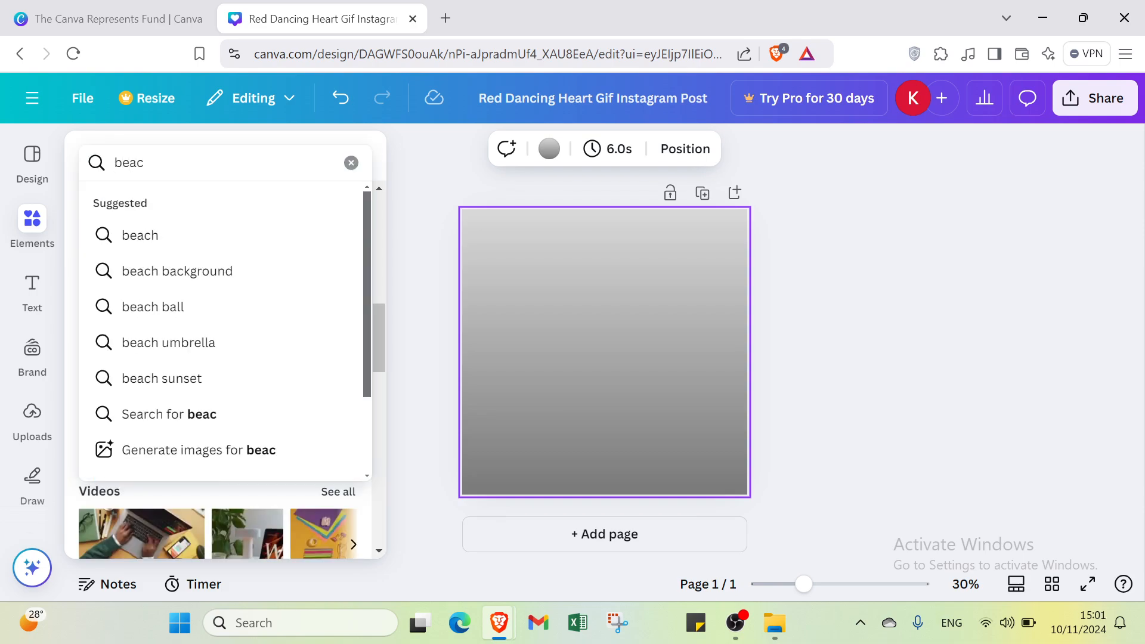
key("BackSpace")
type("sh")
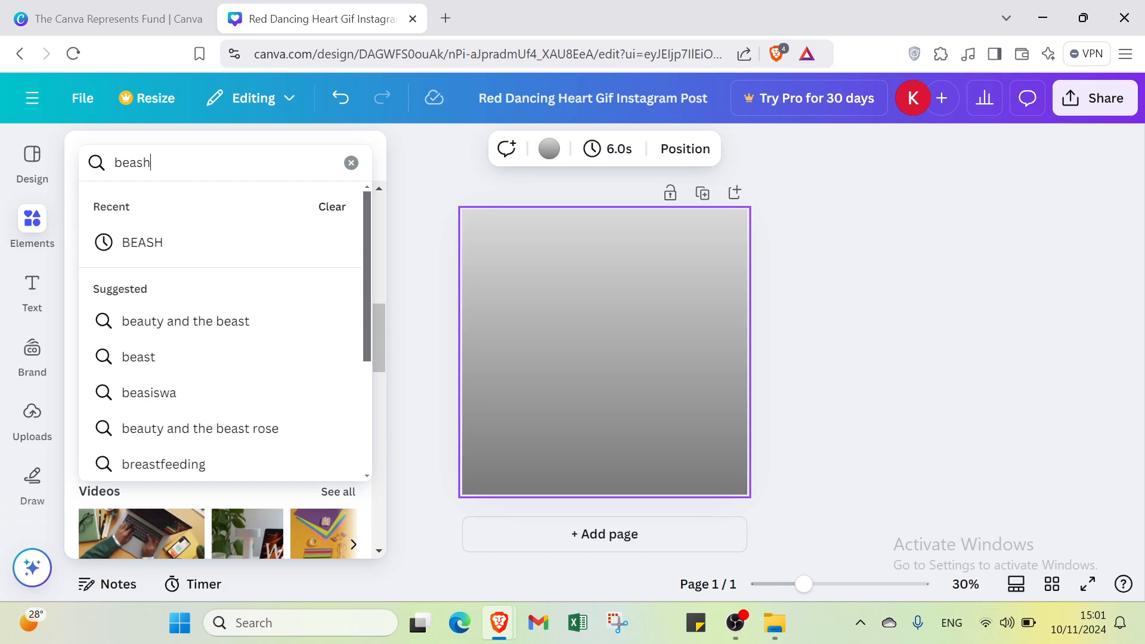
key("Return")
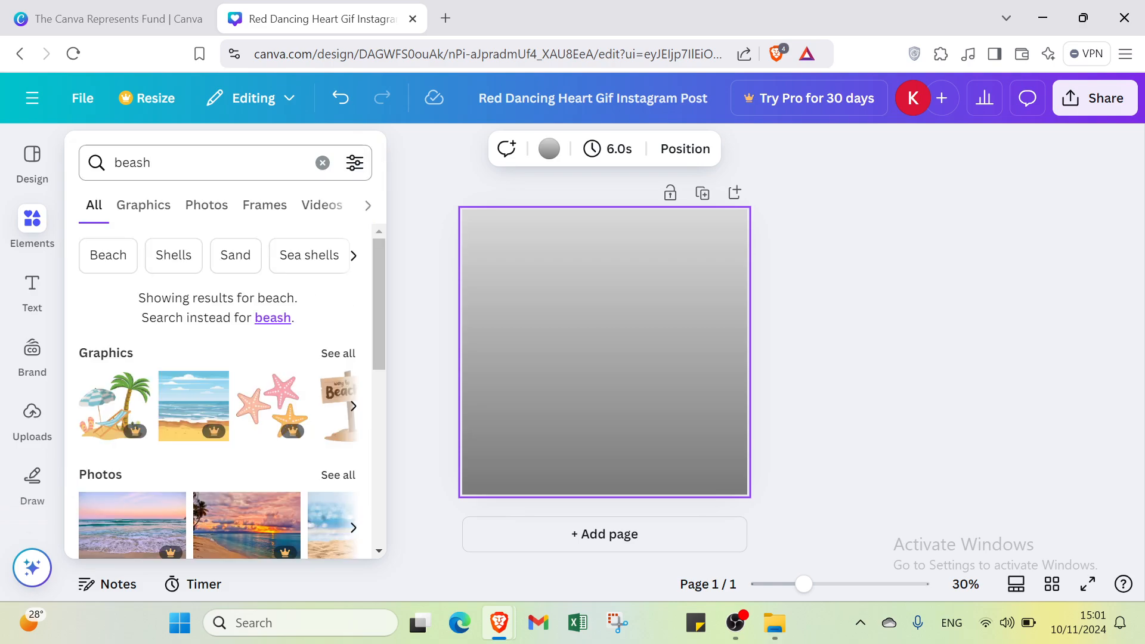
scroll(280, 292, "down", 1)
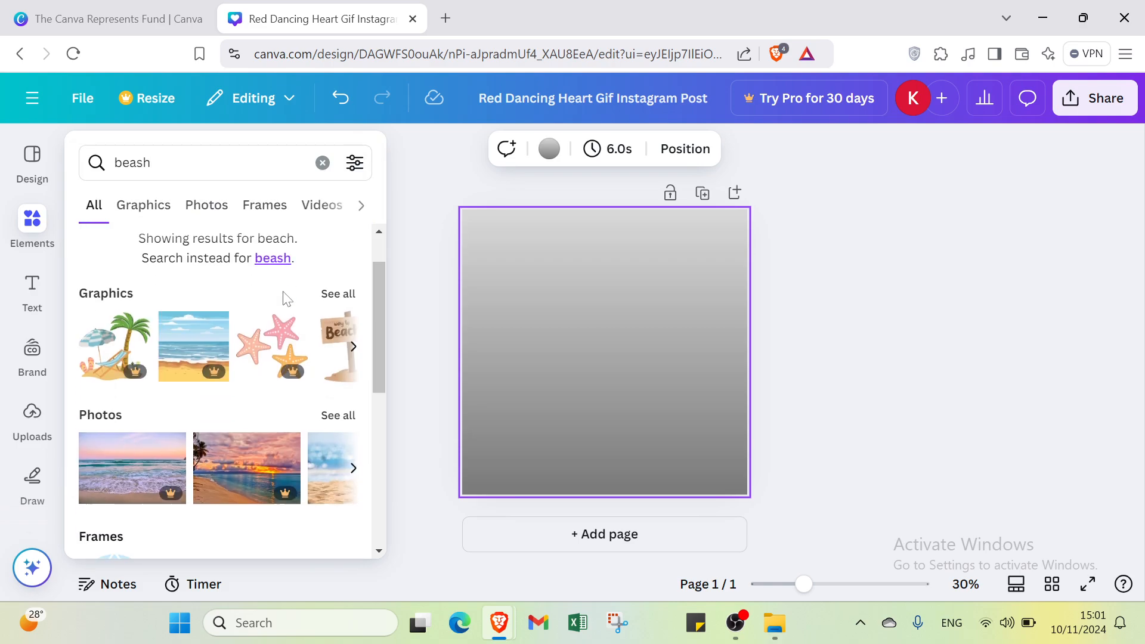
scroll(263, 289, "up", 1)
left_click(156, 203)
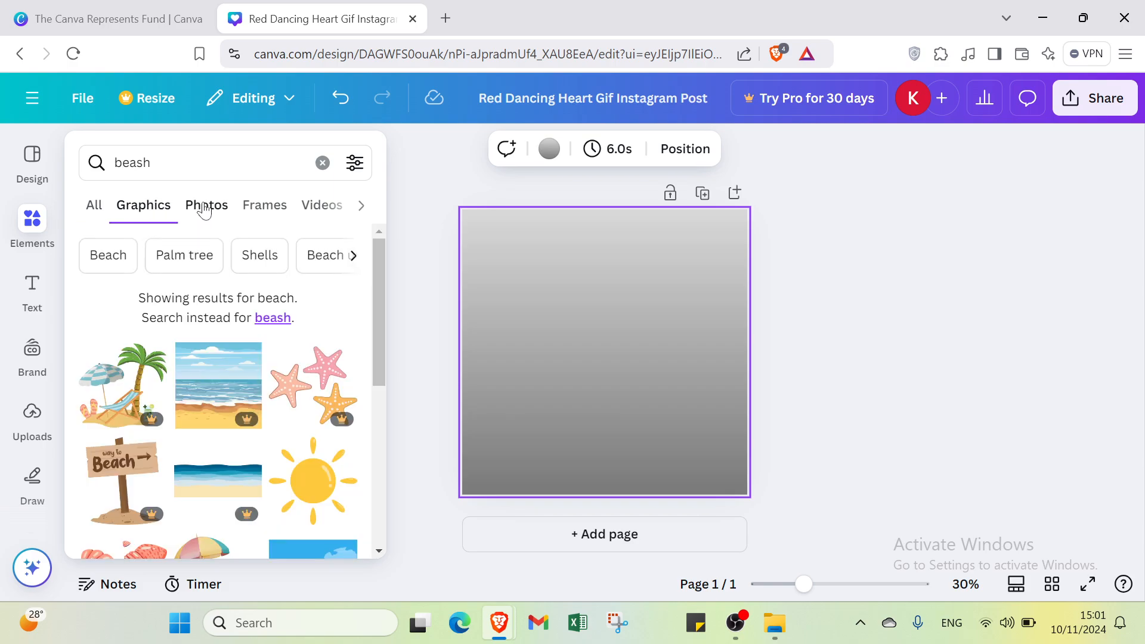
left_click(204, 209)
left_click(271, 212)
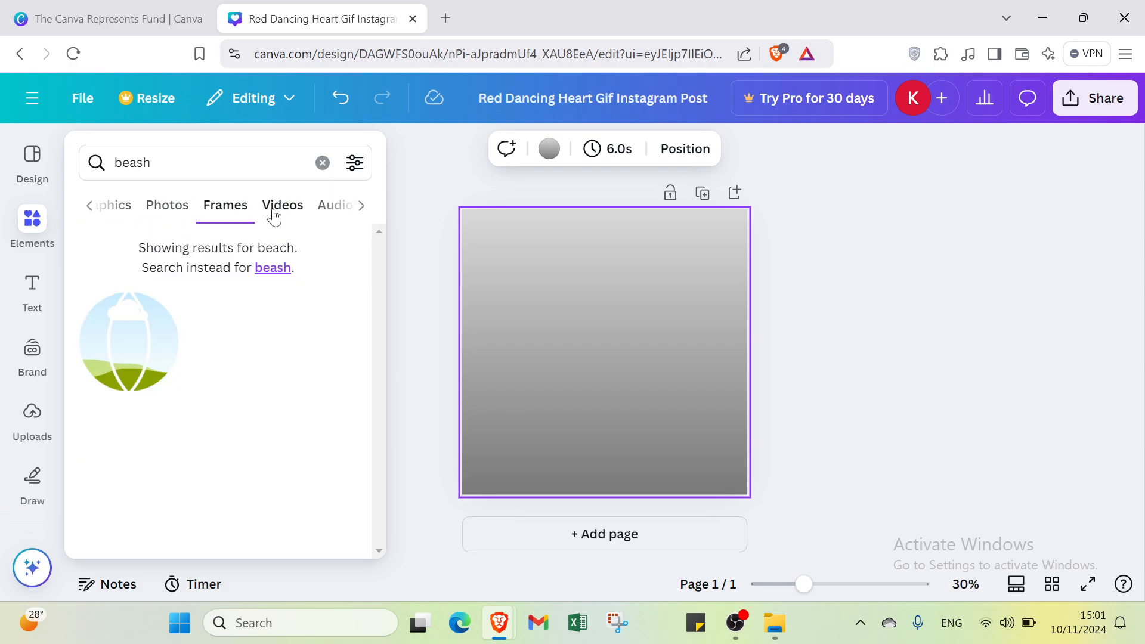
left_click(275, 210)
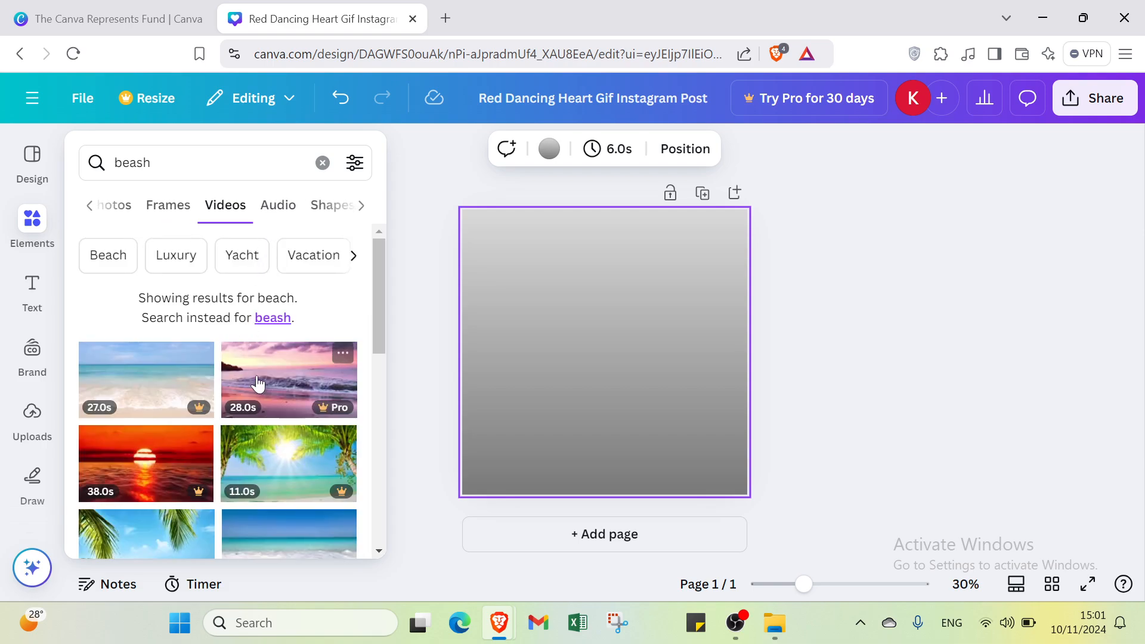
Add the free 10.0-second video of a calm beach under a pale sunset sky to the page
scroll(253, 383, "down", 4)
scroll(251, 382, "down", 4)
scroll(248, 373, "up", 3)
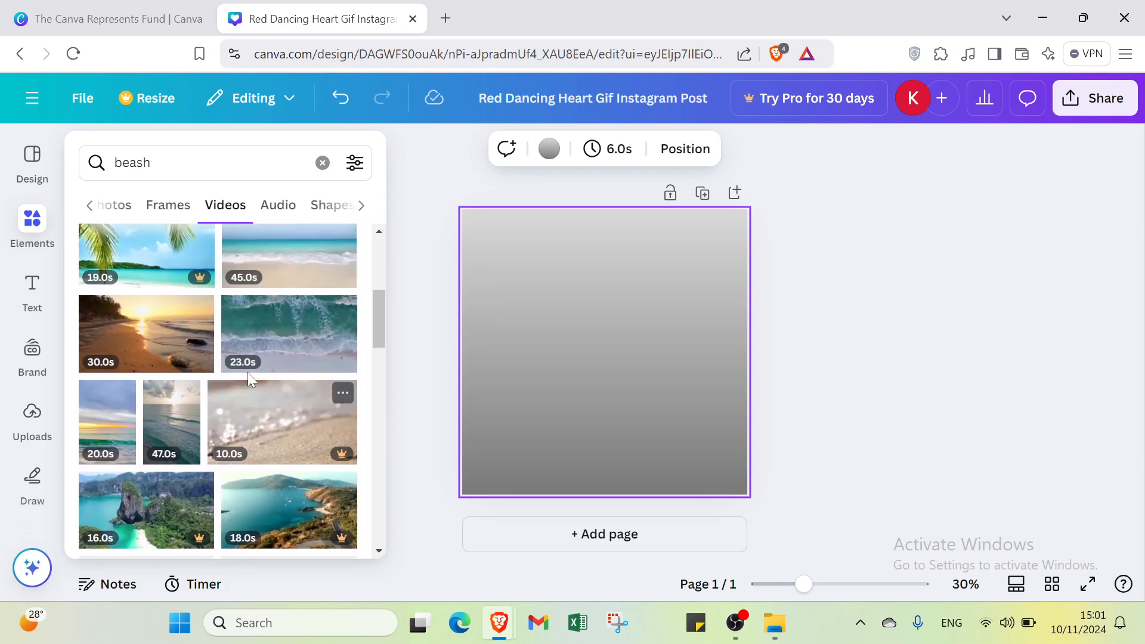
scroll(249, 367, "up", 1)
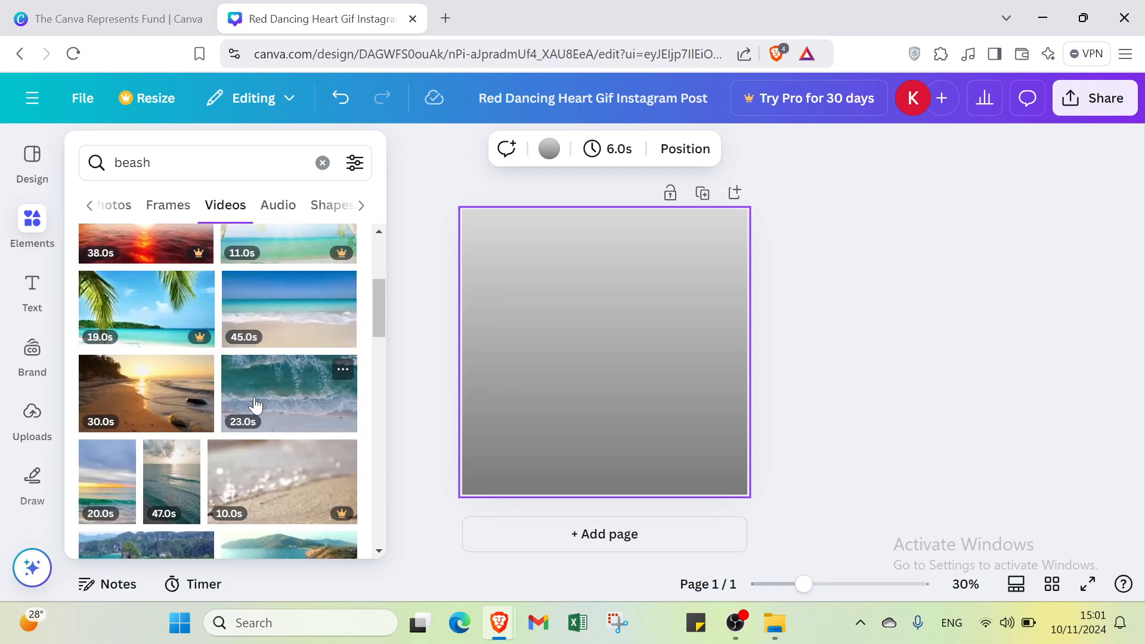
scroll(248, 398, "down", 5)
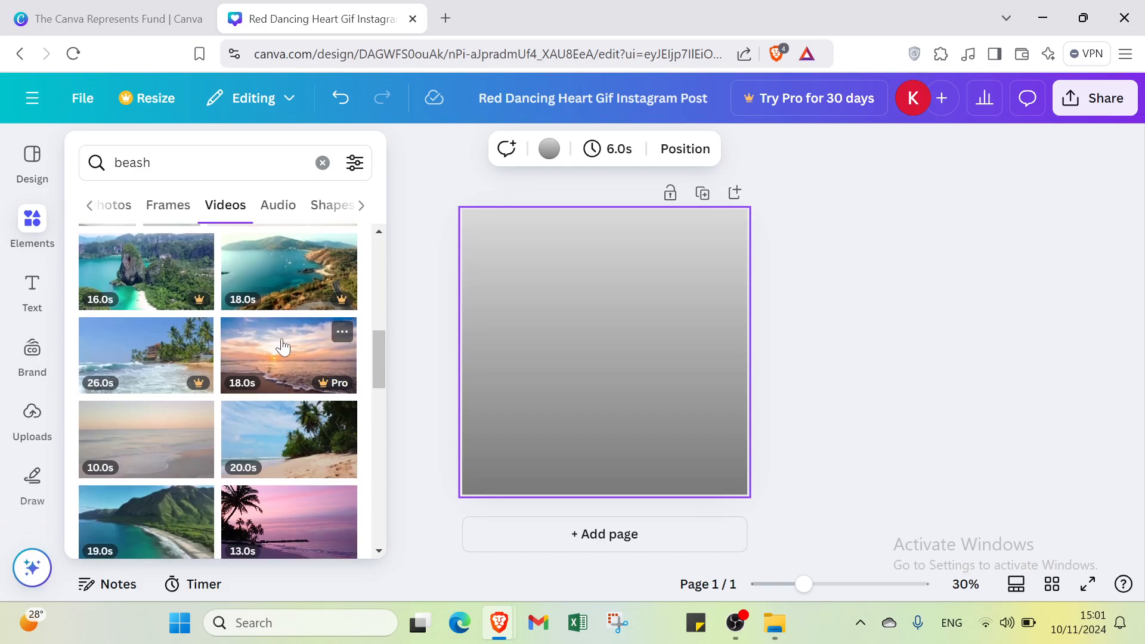
scroll(221, 399, "down", 1)
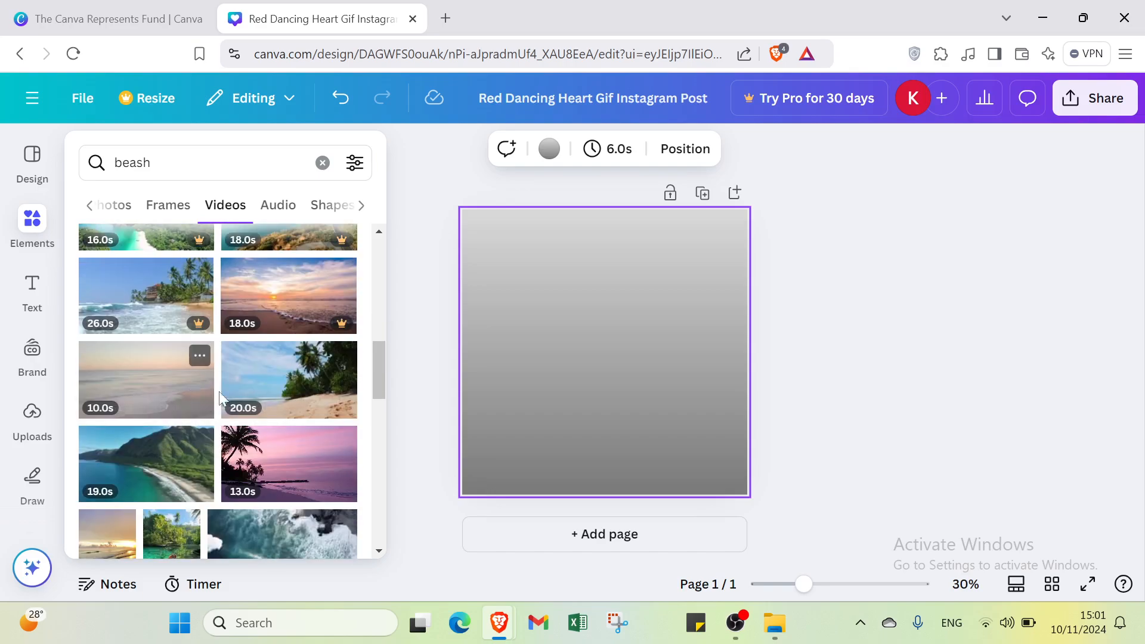
left_click(187, 393)
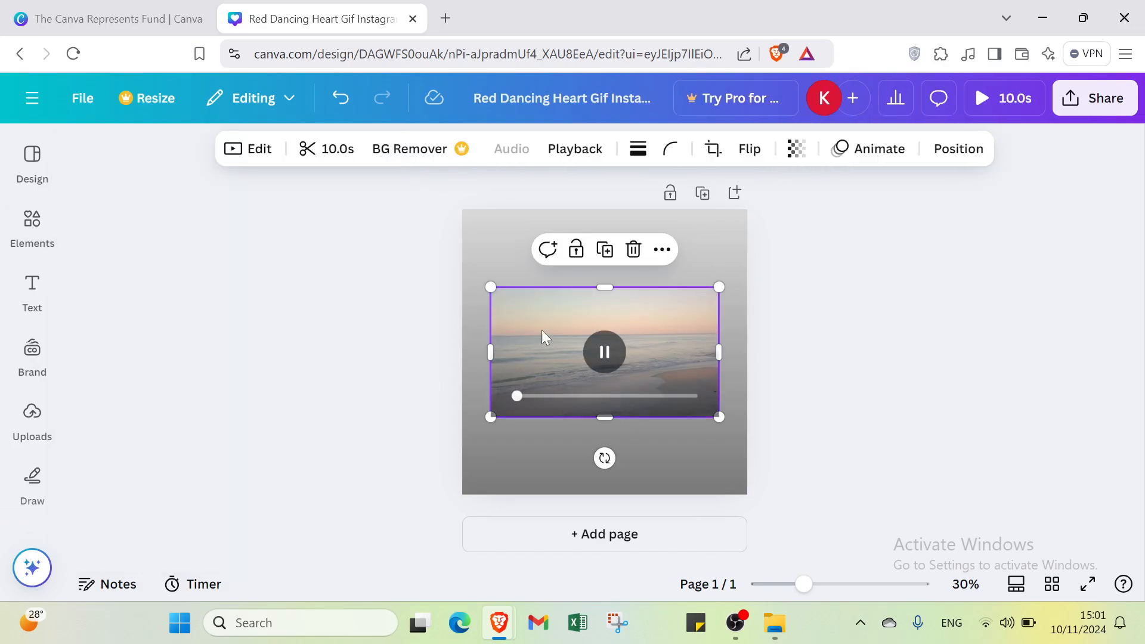
Stretch the beach video on all four sides so it covers the entire page
left_click_drag(605, 287, 603, 209)
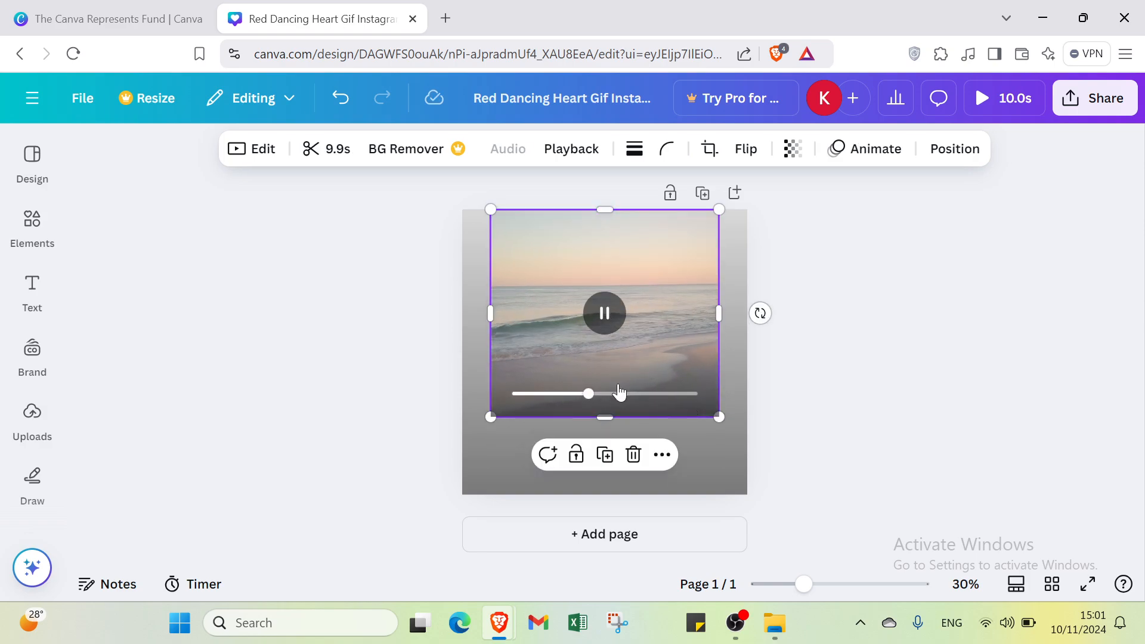
left_click_drag(612, 419, 613, 495)
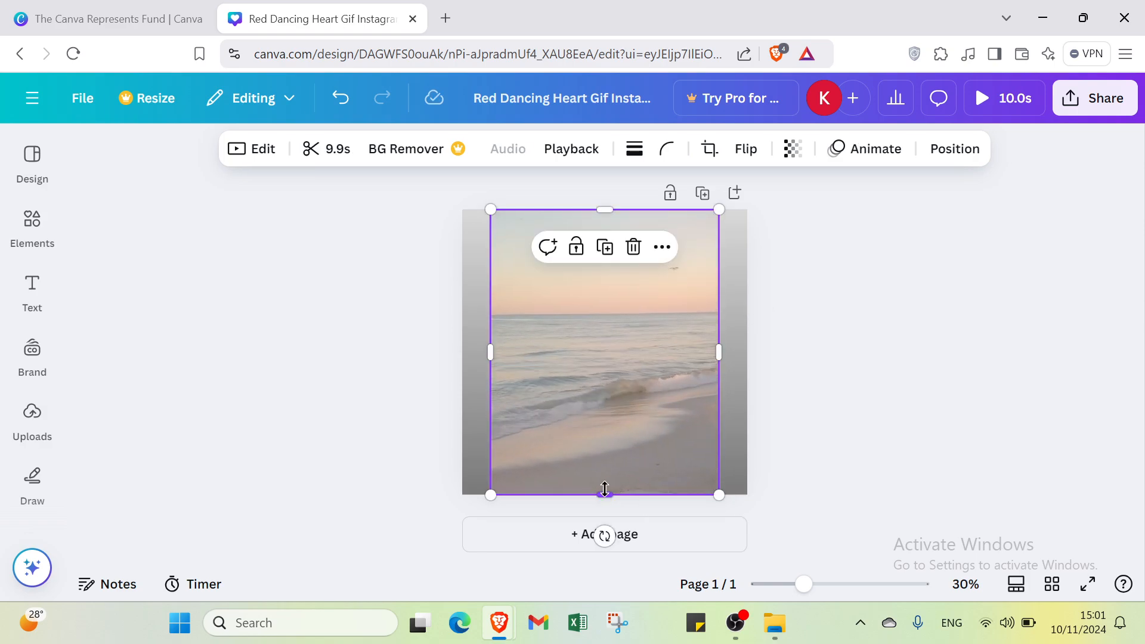
left_click_drag(490, 352, 463, 356)
left_click_drag(719, 353, 746, 356)
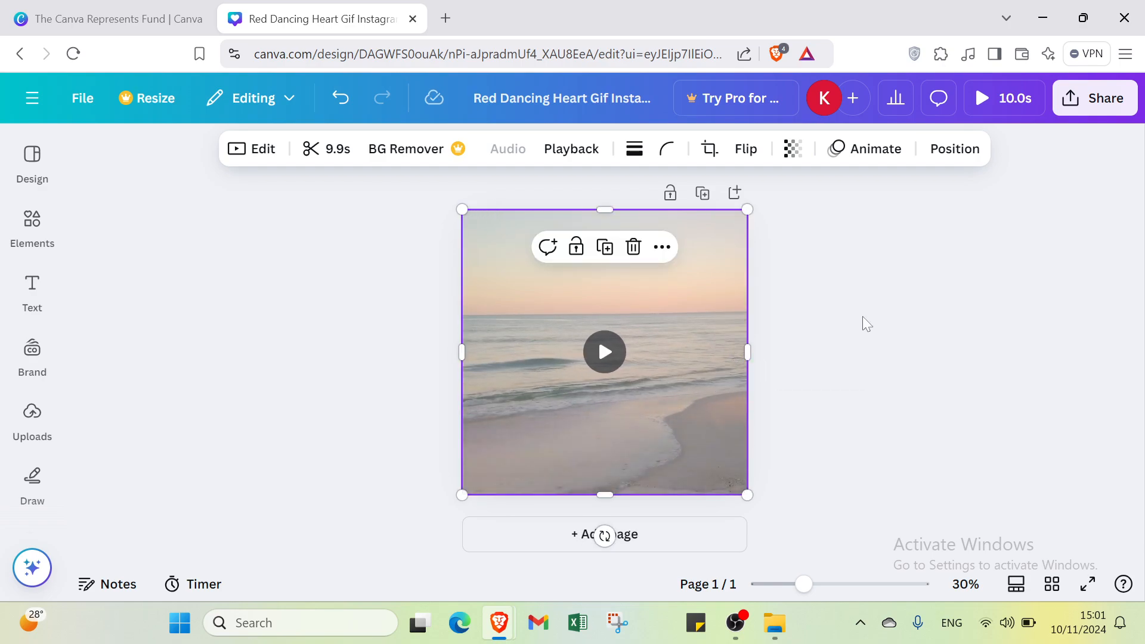
left_click(865, 323)
Trim the end of the beach video so the clip lasts 6.0 seconds
left_click(598, 305)
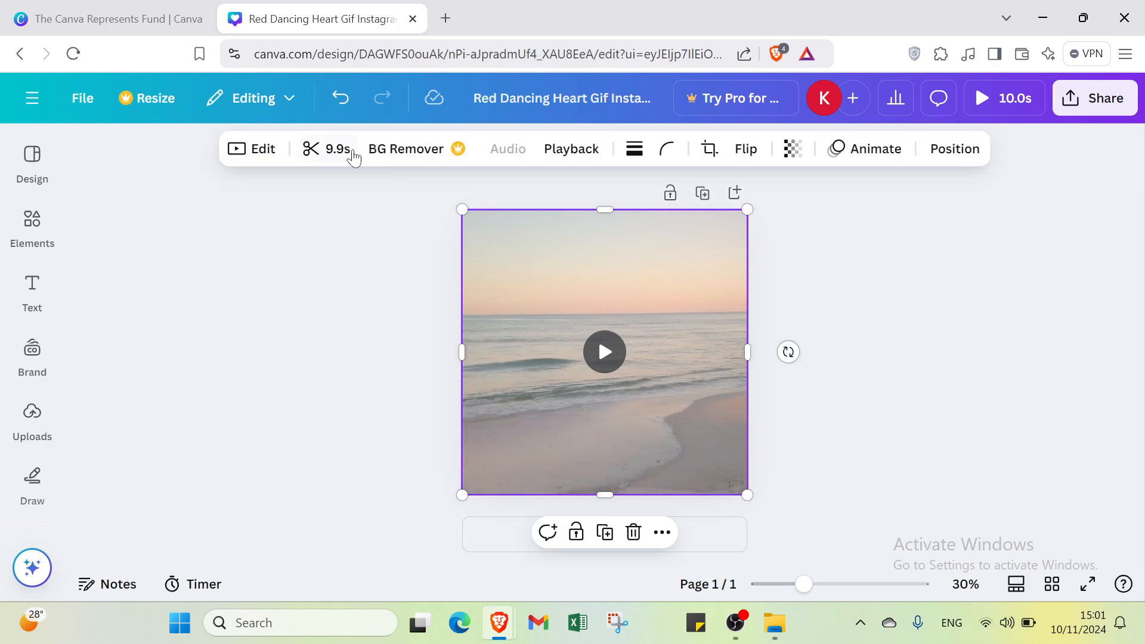
left_click(350, 153)
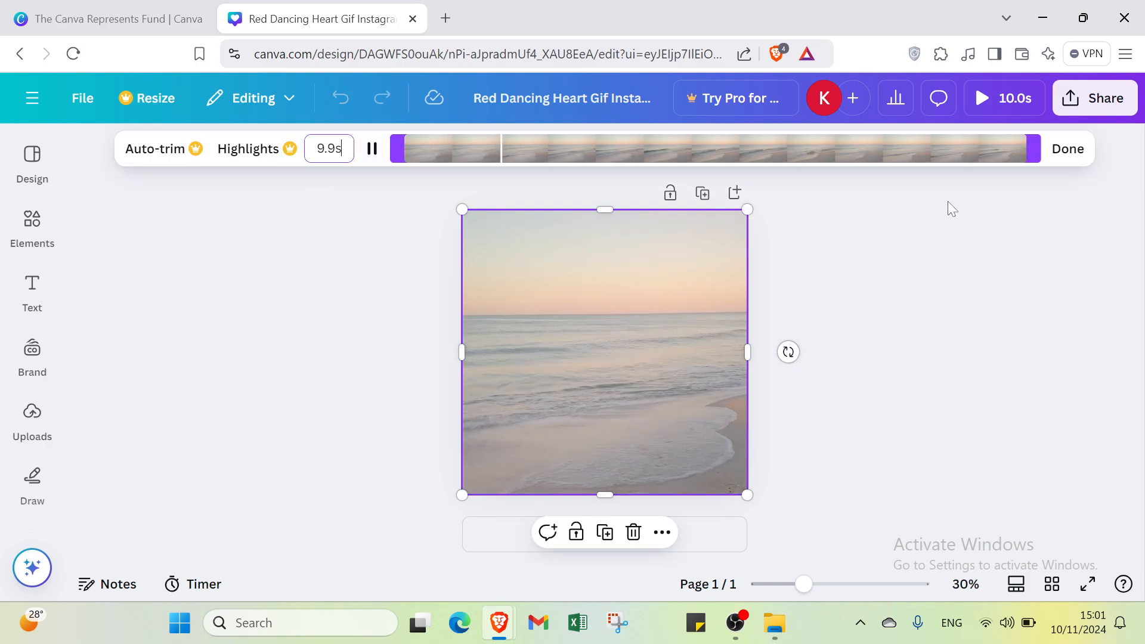
left_click_drag(1033, 152, 785, 162)
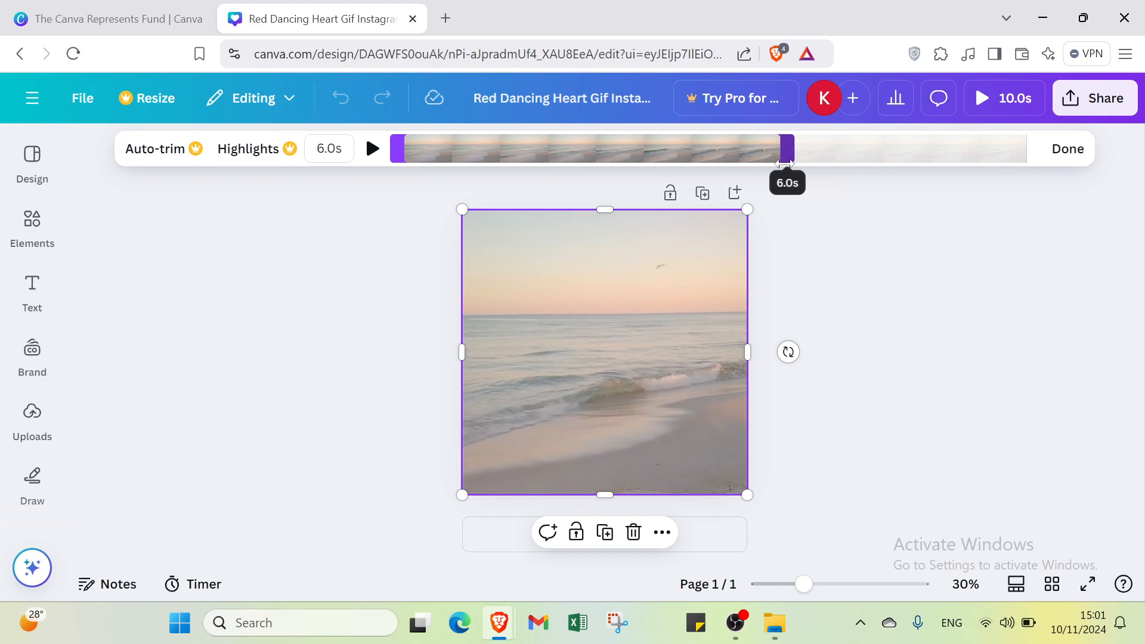
left_click(1068, 149)
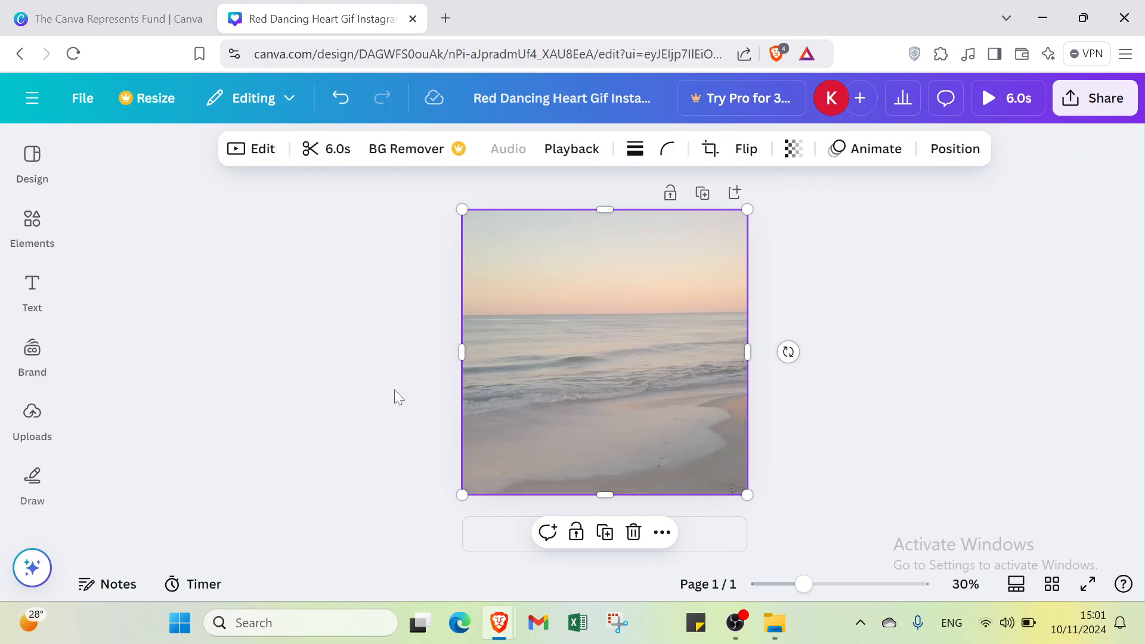
left_click(332, 353)
left_click(26, 292)
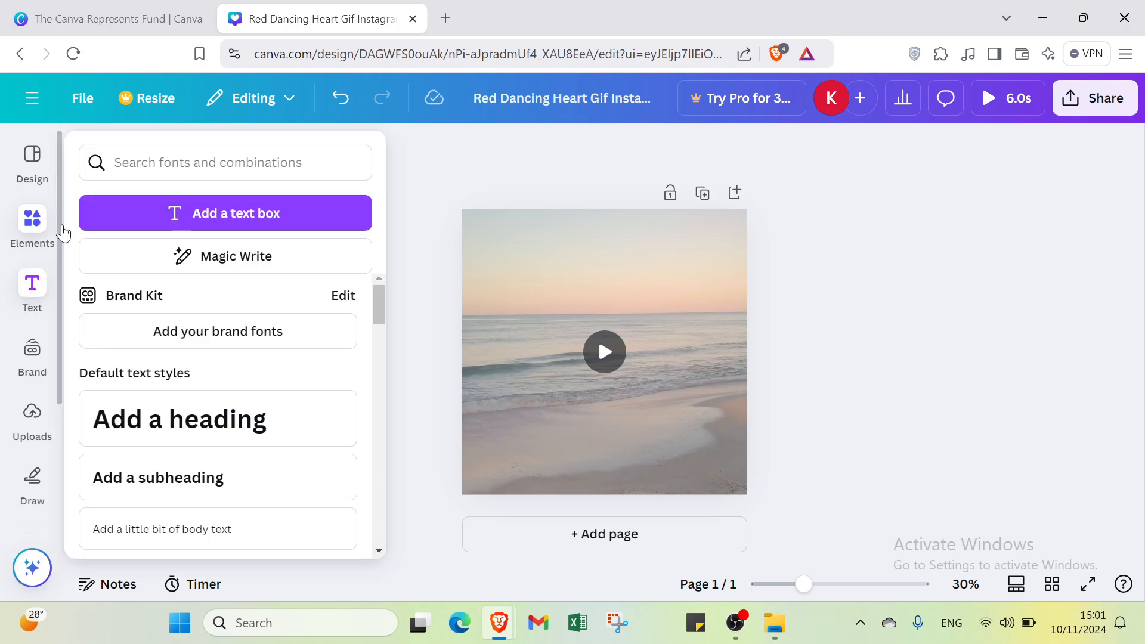
left_click(34, 238)
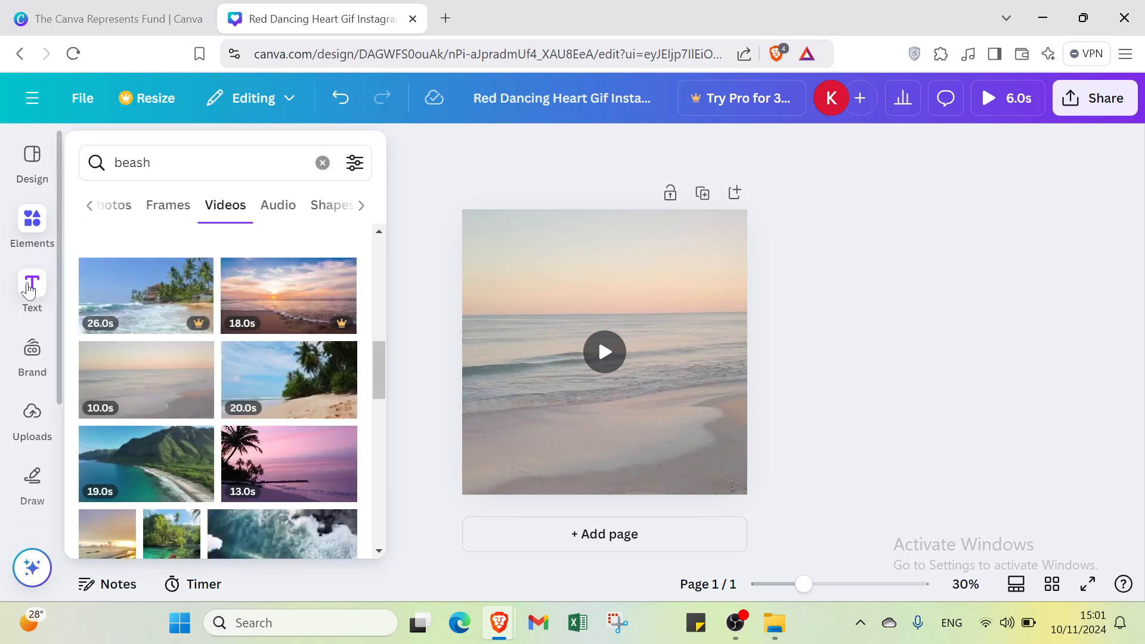
left_click(29, 290)
Search the elements library for "relaxing stickers" across all categories
left_click(32, 222)
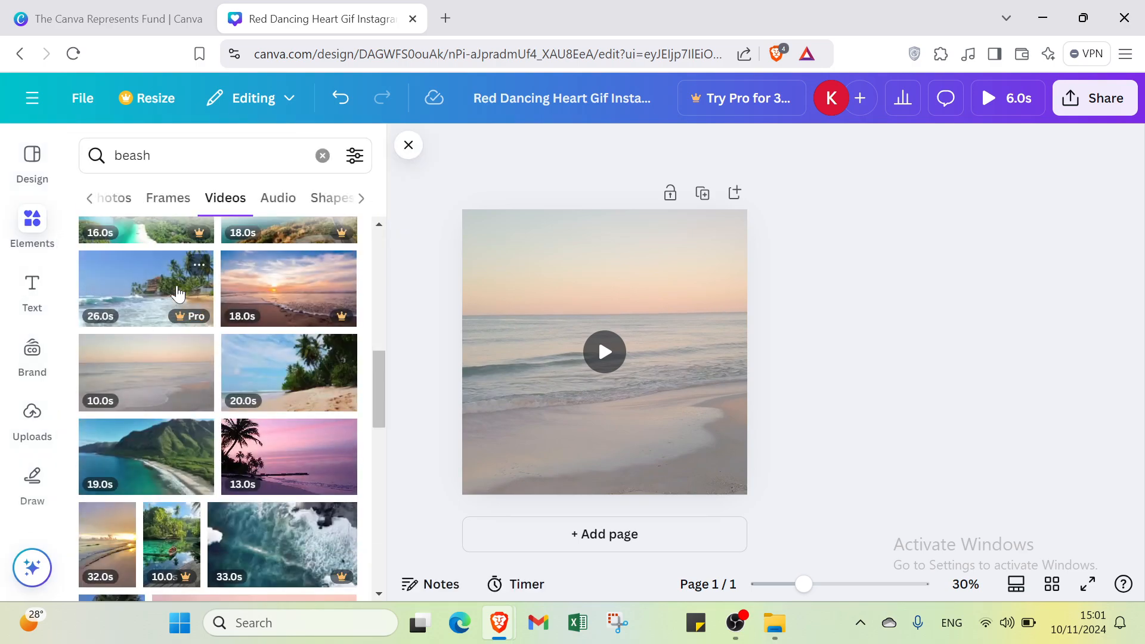
scroll(178, 294, "down", 1)
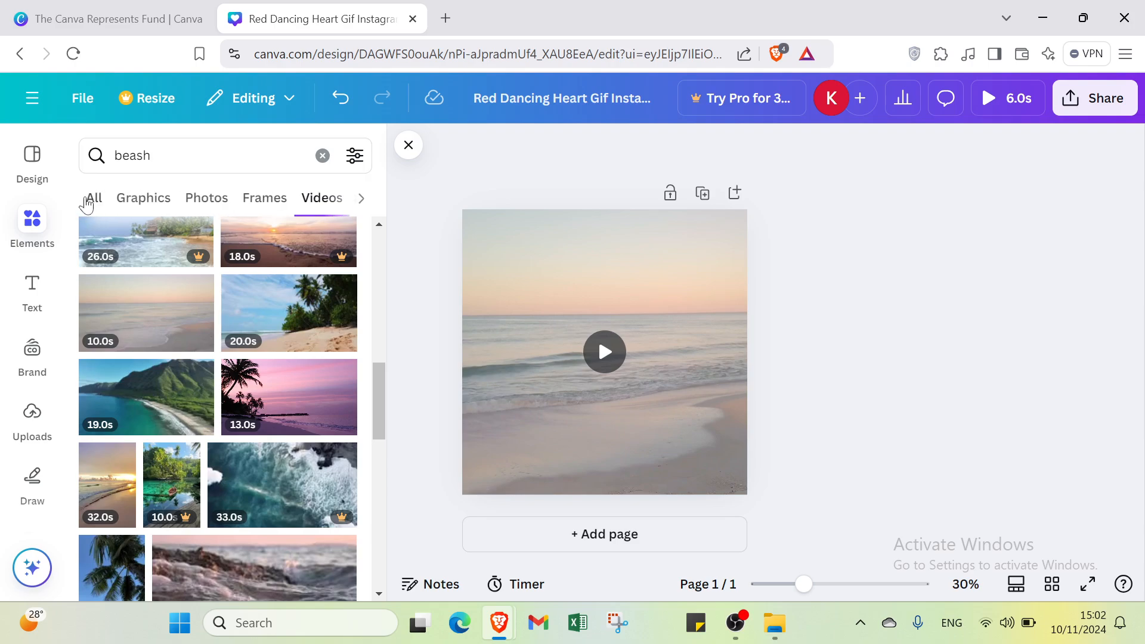
left_click(94, 198)
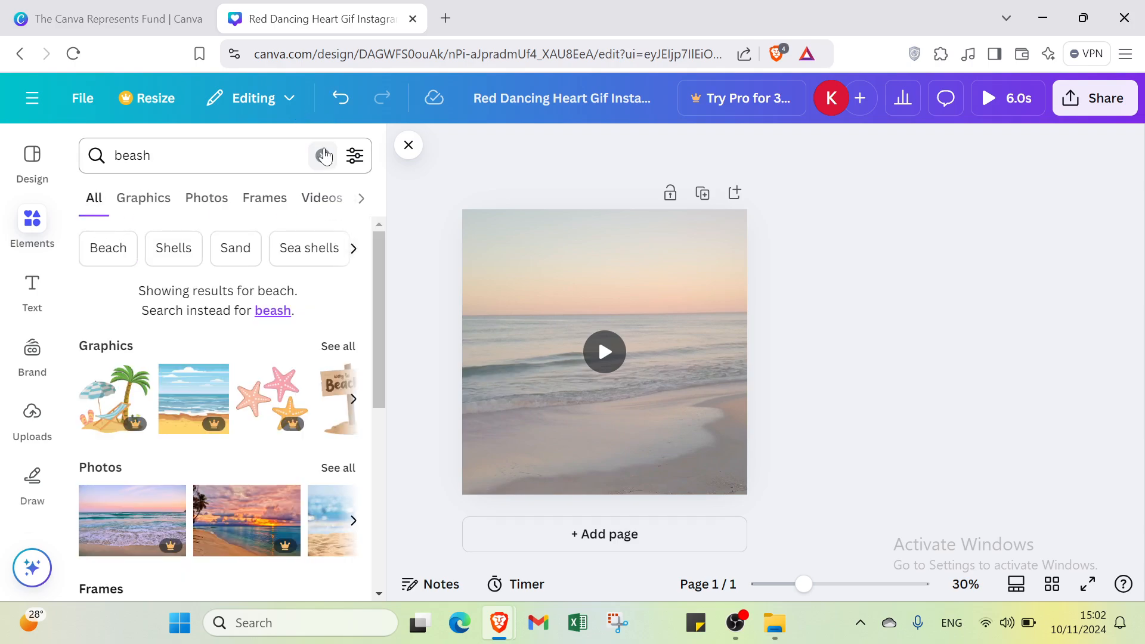
left_click(322, 156)
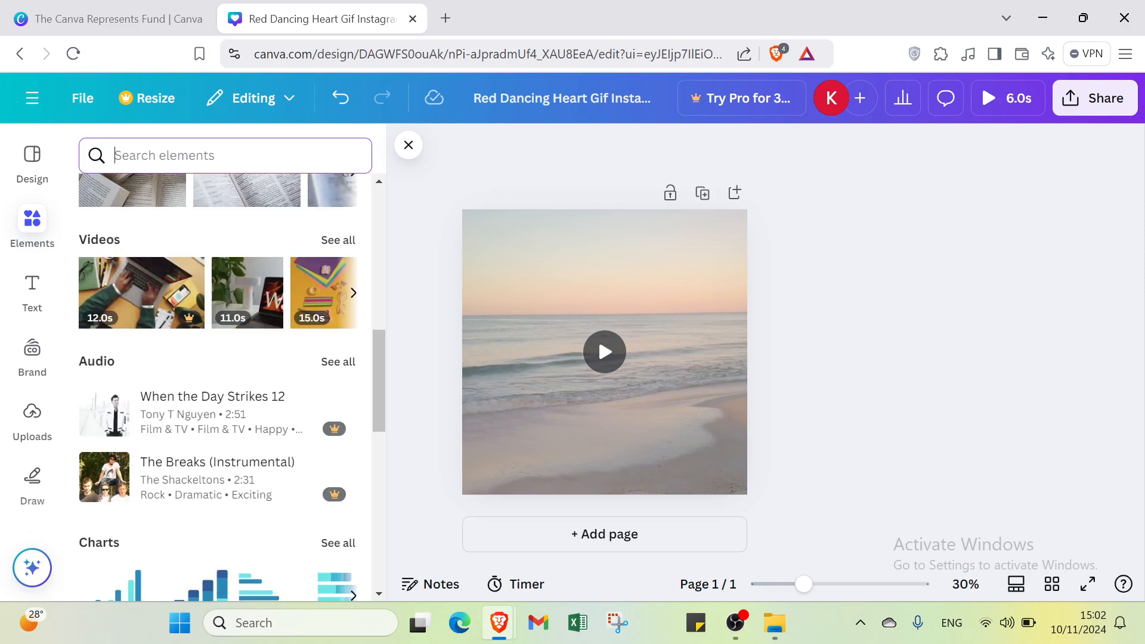
type("relax")
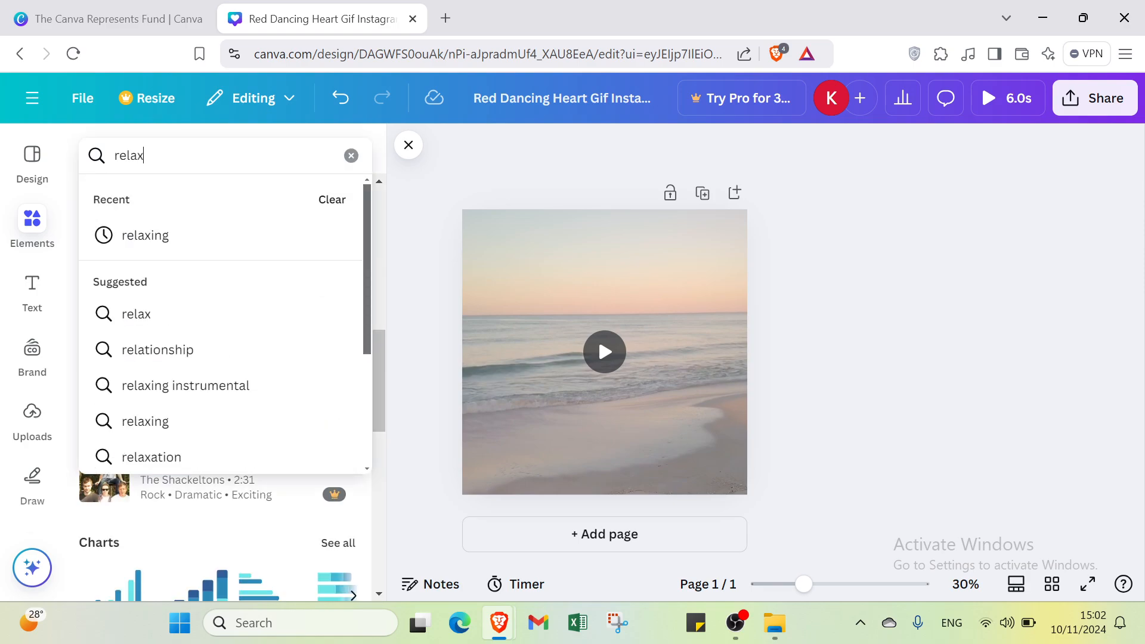
type("ing st")
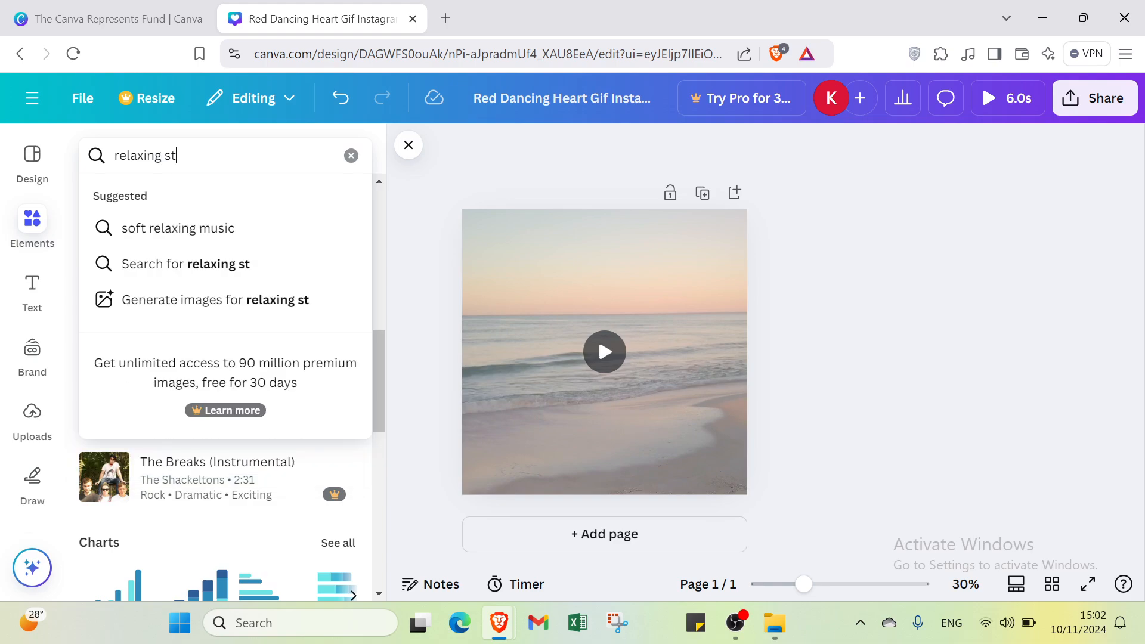
type("ickers")
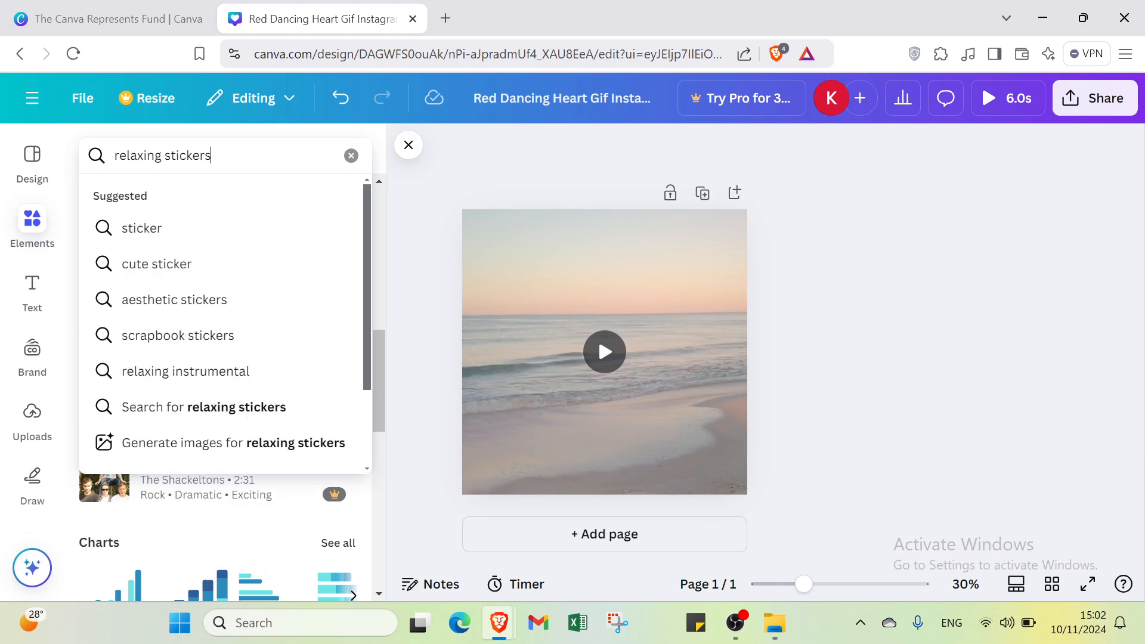
key("Return")
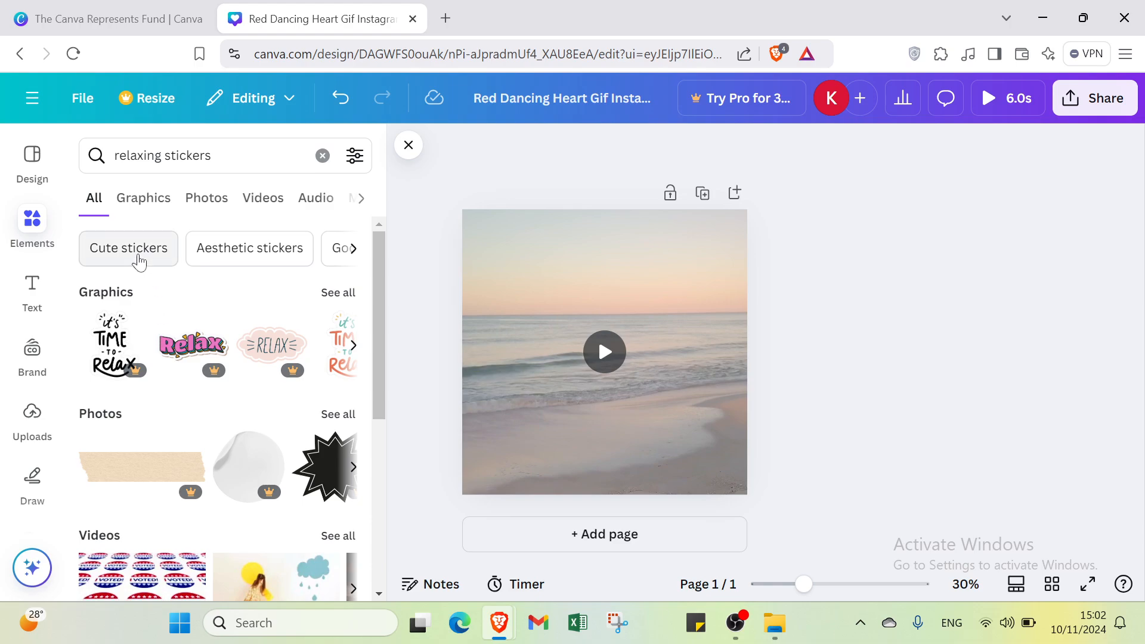
Look through the suggested "Cute stickers" and "Aesthetic stickers" results for a suitable element
left_click(138, 260)
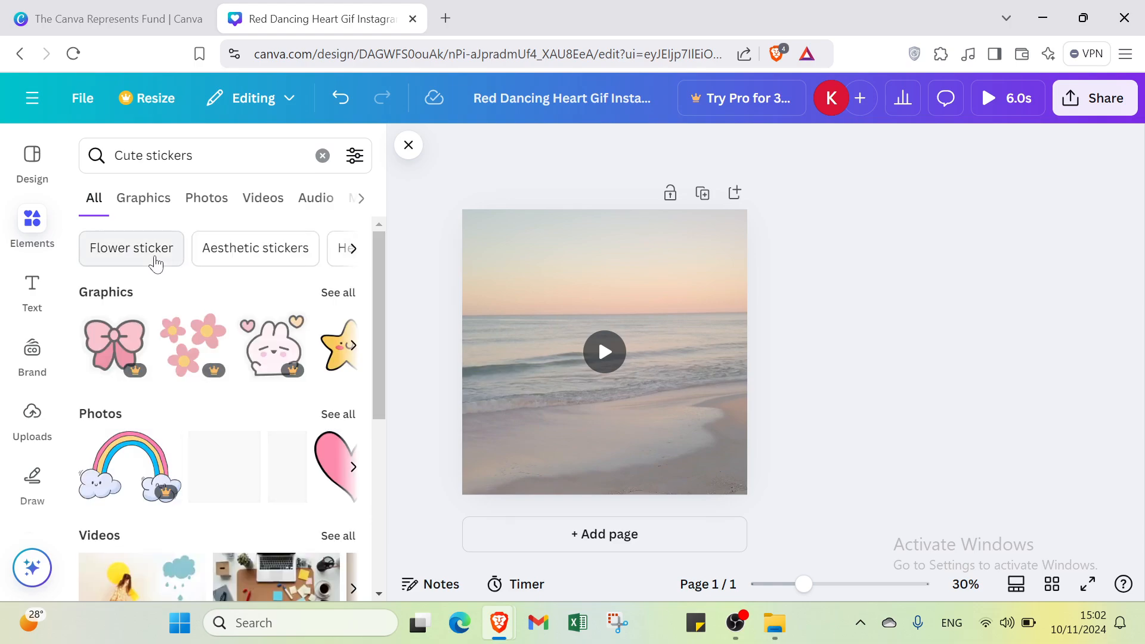
scroll(243, 357, "down", 1)
scroll(226, 328, "up", 1)
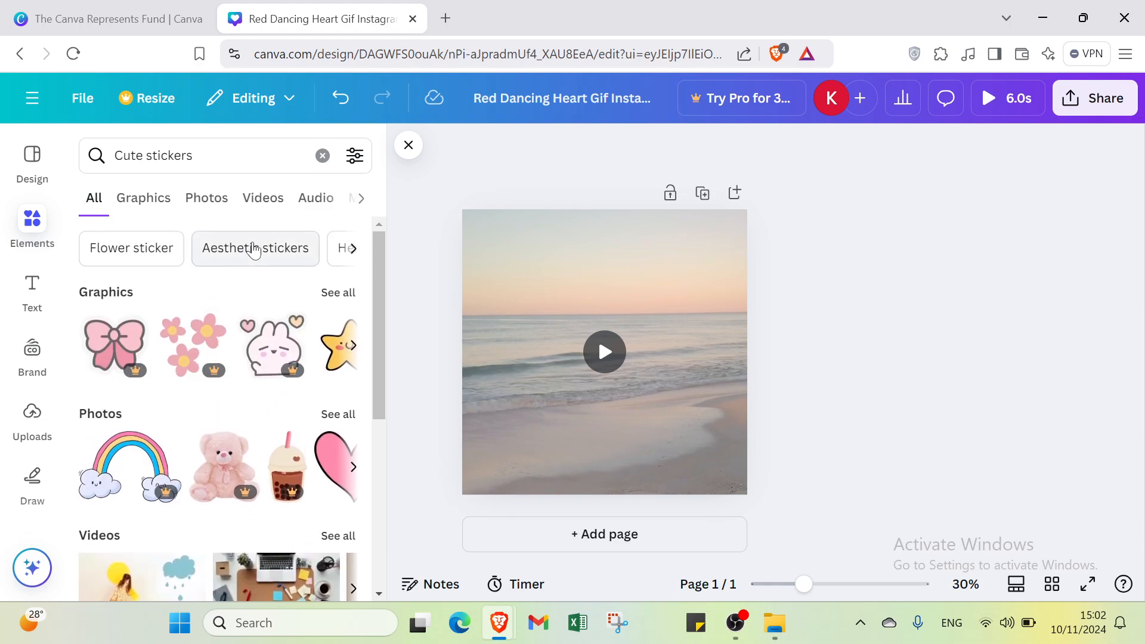
left_click(292, 252)
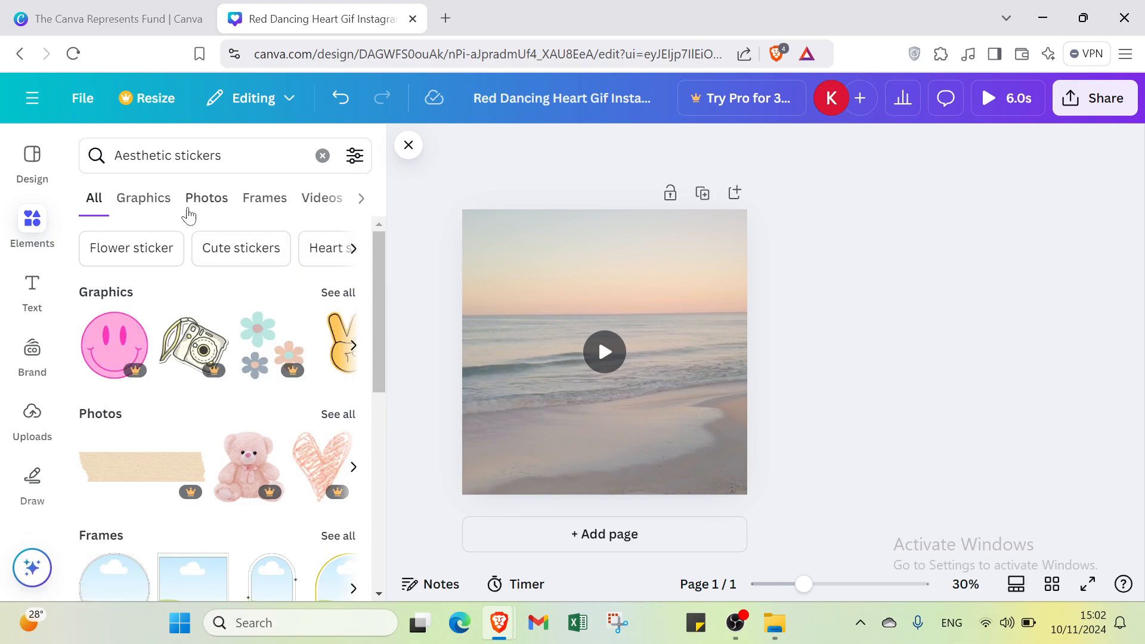
scroll(191, 346, "down", 5)
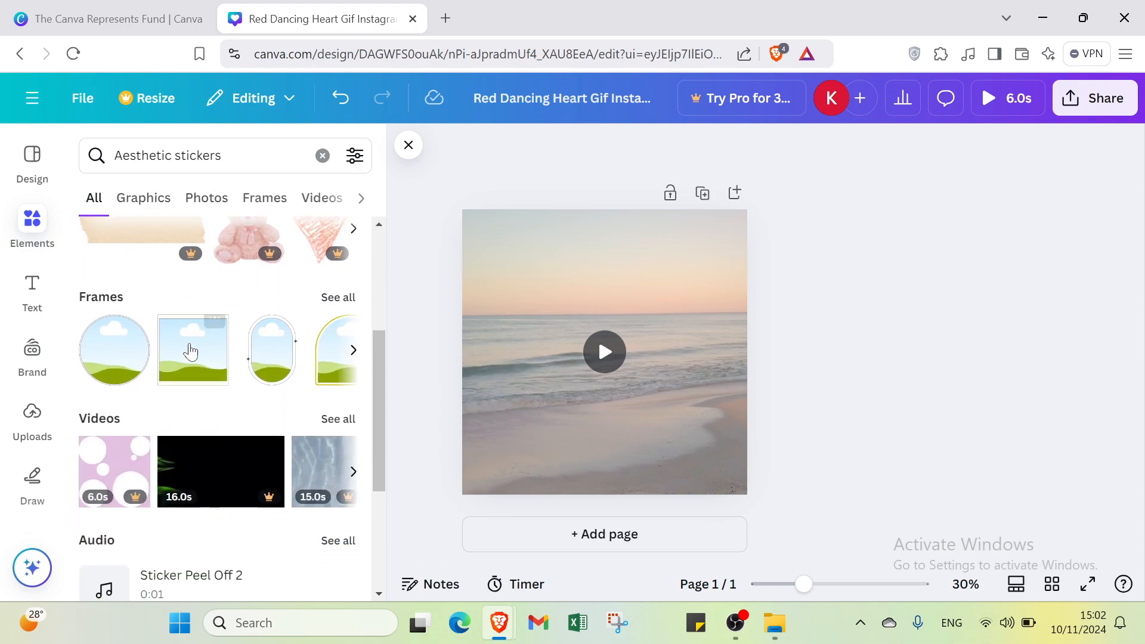
scroll(186, 355, "down", 2)
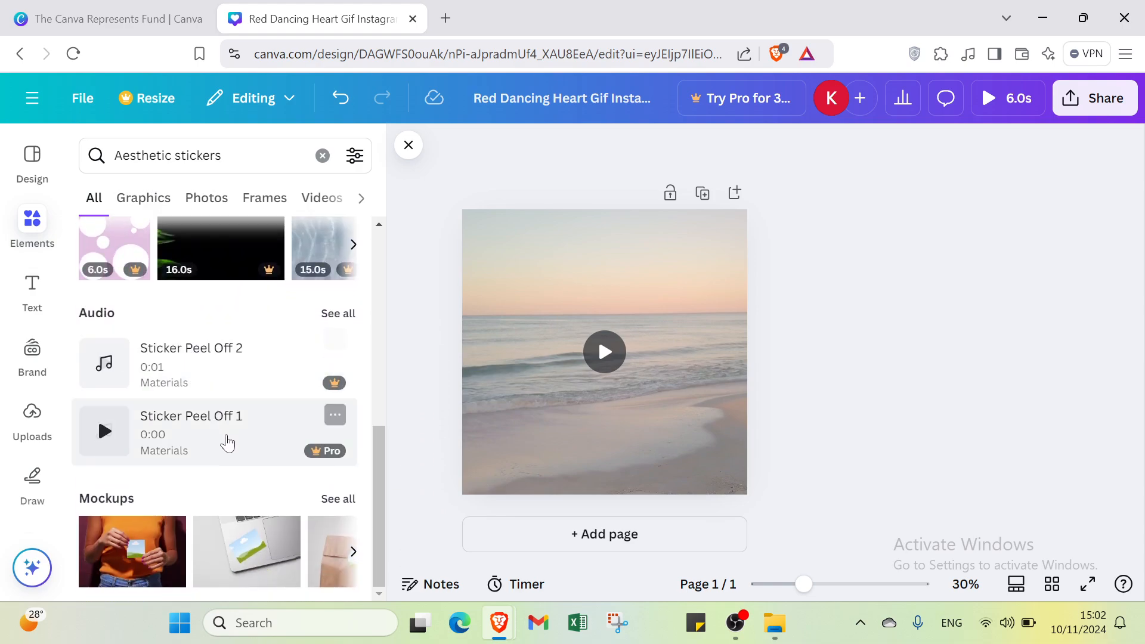
scroll(184, 442, "up", 7)
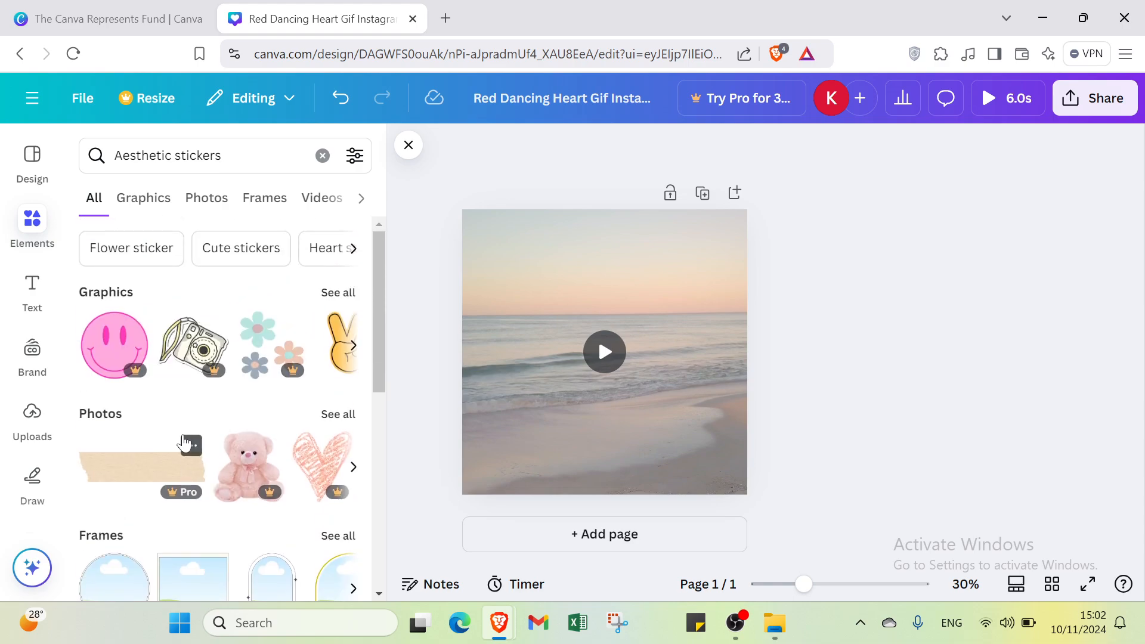
Check the suggested "Flower sticker" results in graphics, photos and videos, and return to all categories
left_click(128, 269)
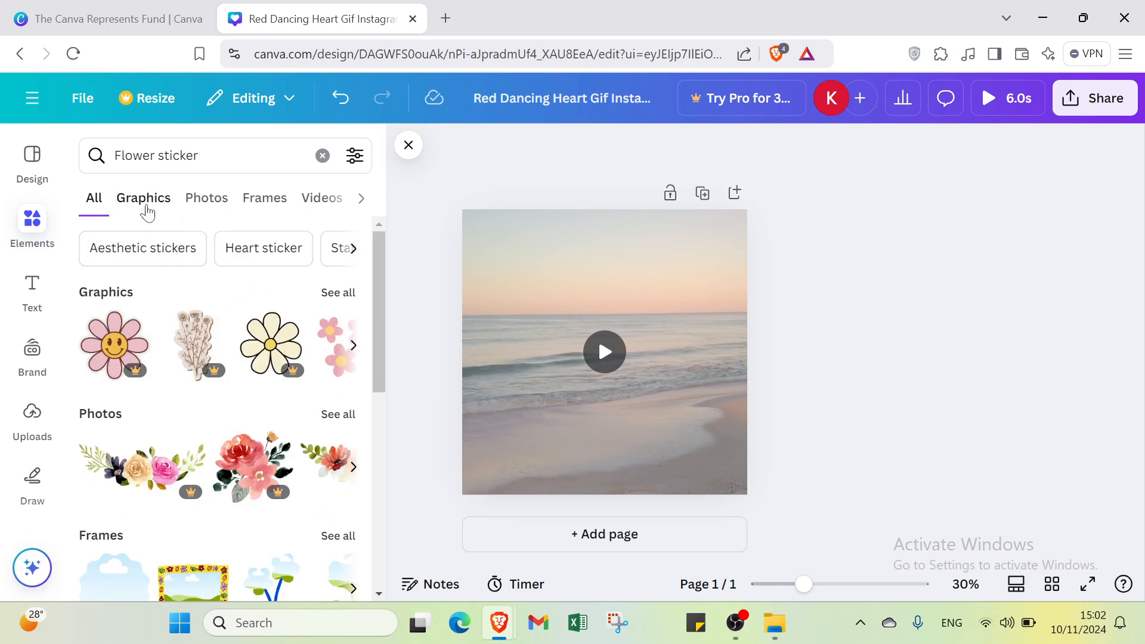
left_click(146, 210)
left_click(207, 200)
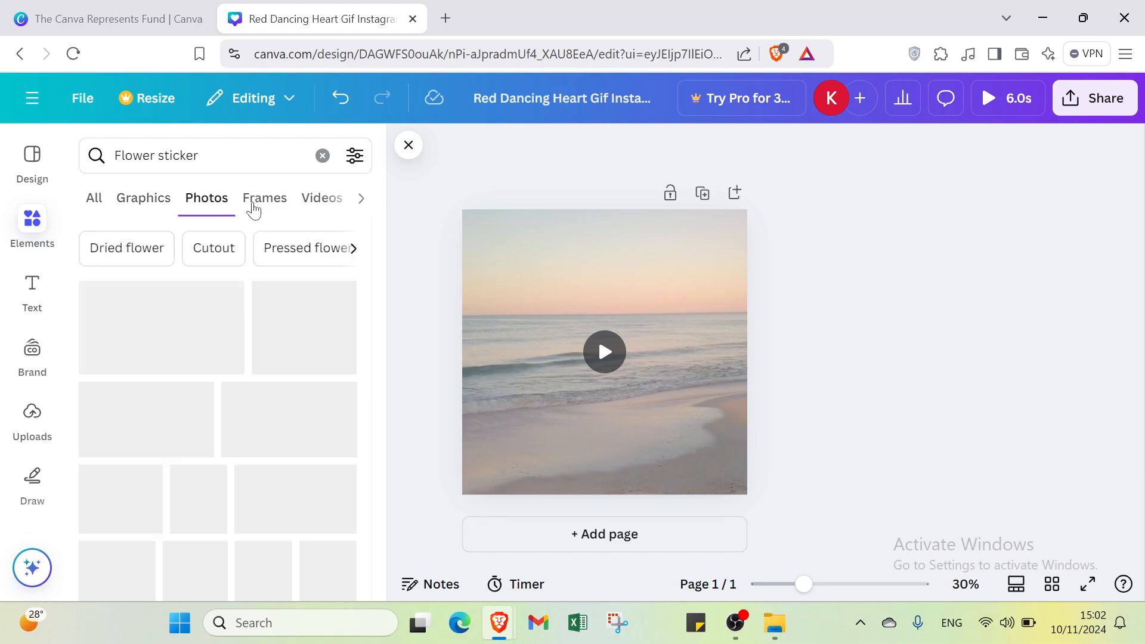
left_click(311, 202)
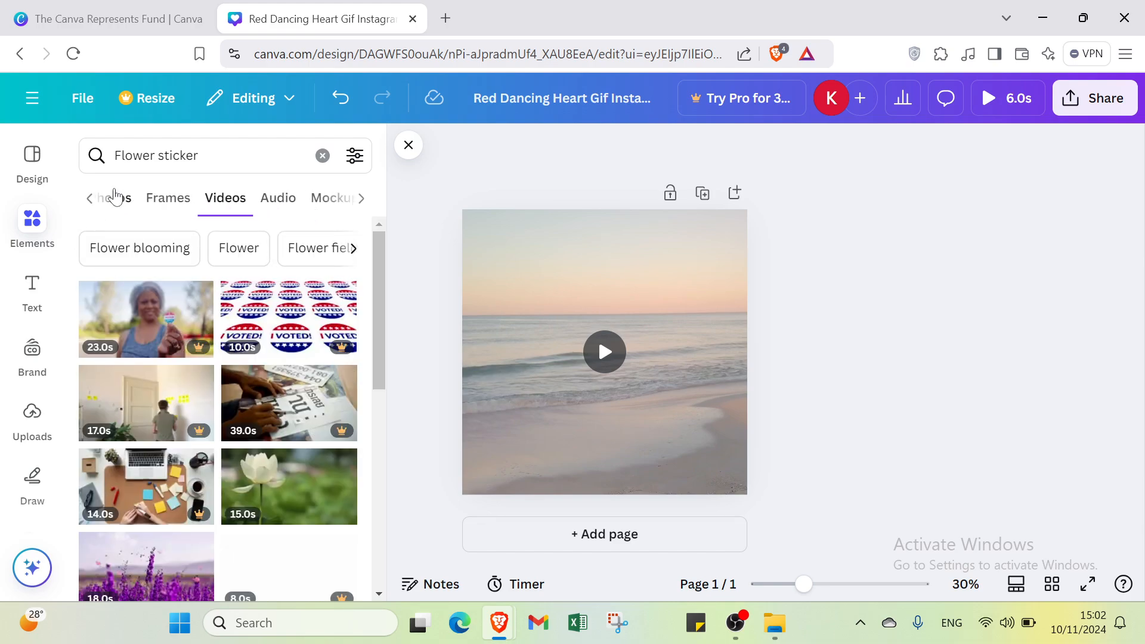
left_click(115, 197)
left_click(94, 198)
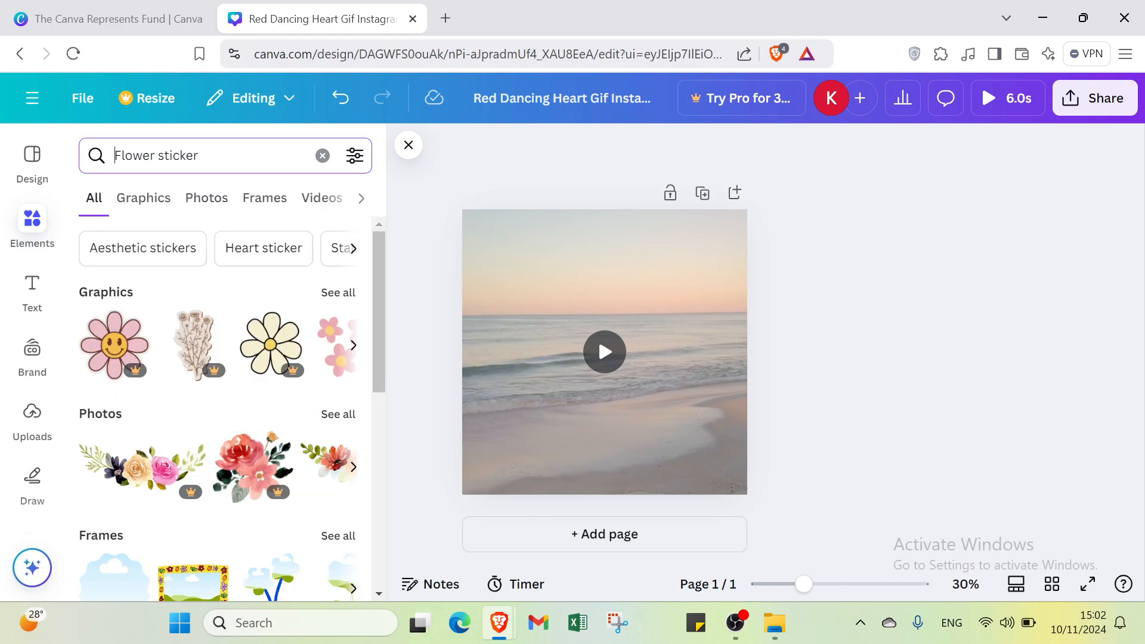
Search the elements library for "relaxing" and narrow the results to graphics
left_click(321, 157)
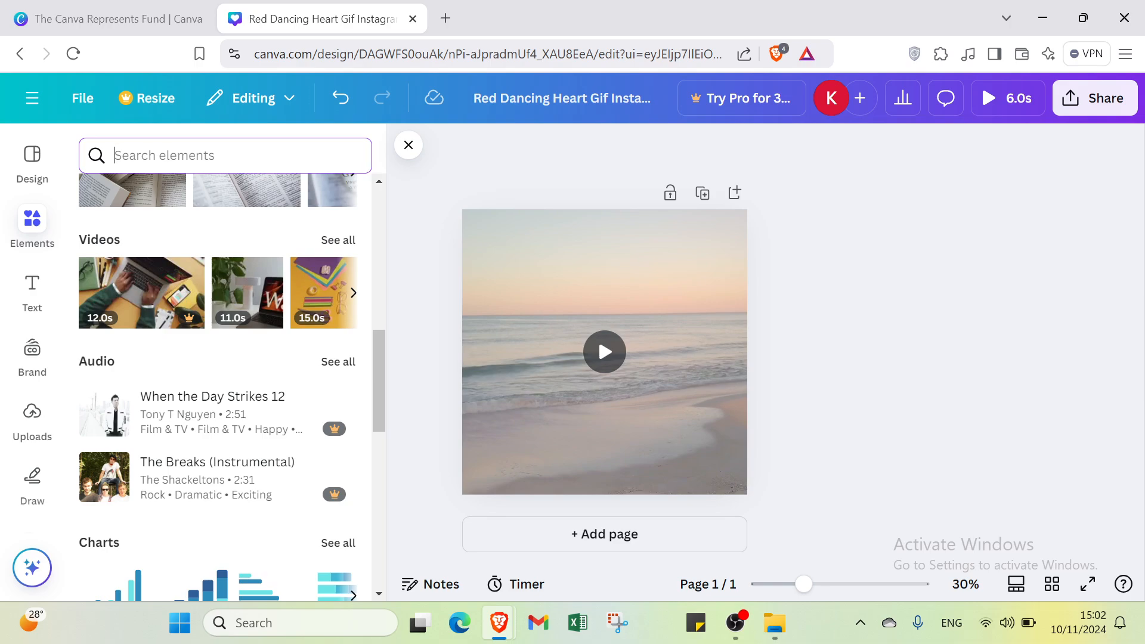
type("relaxing")
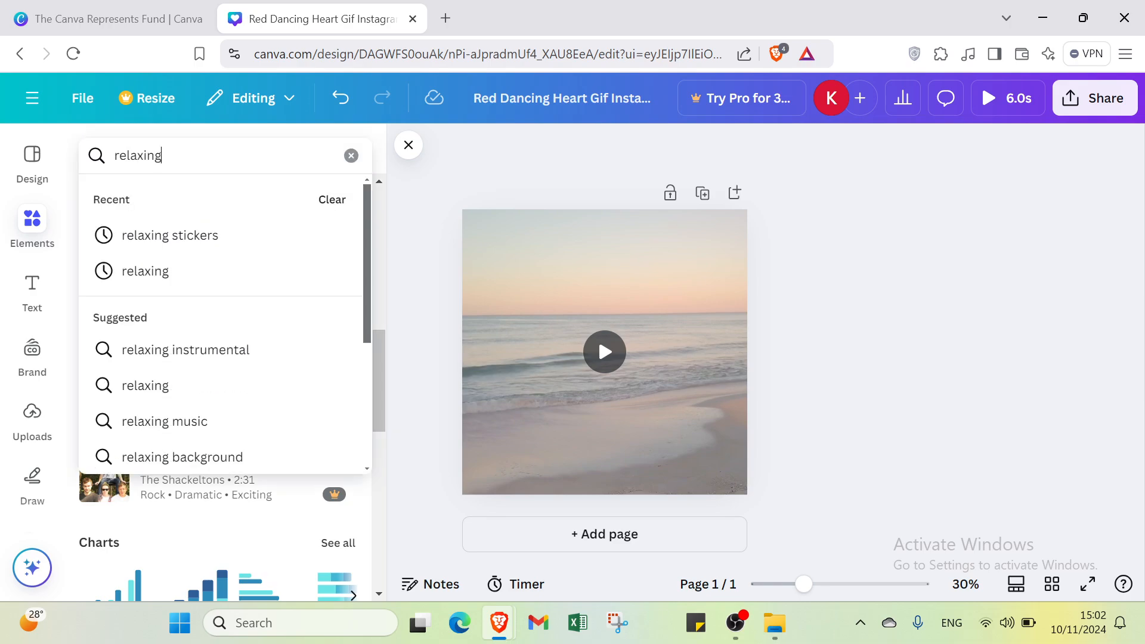
key("Return")
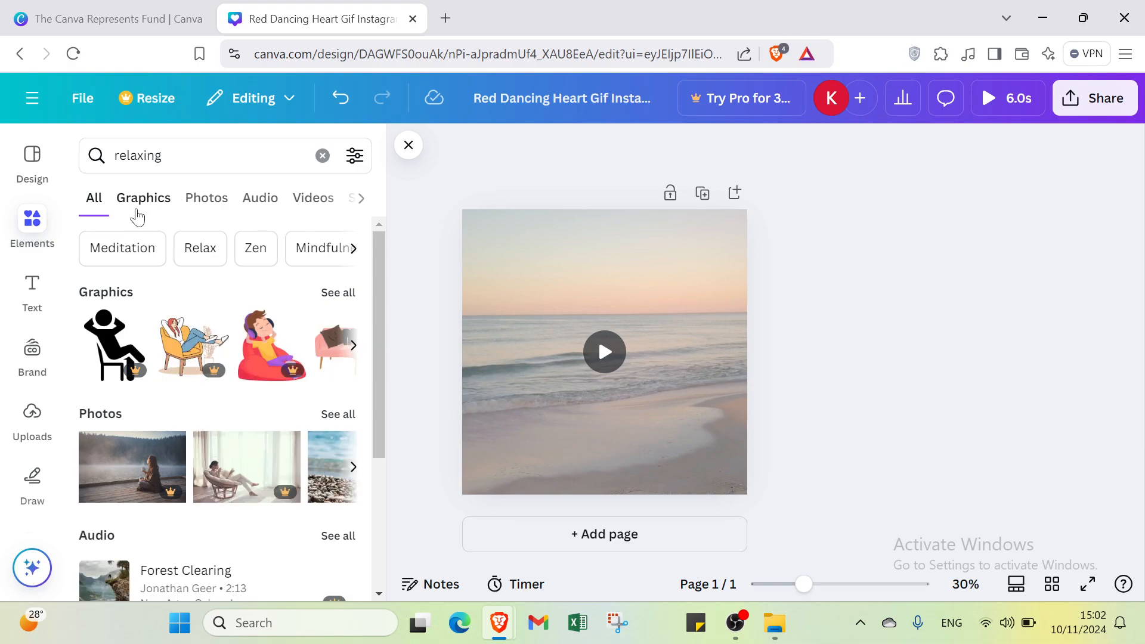
left_click(137, 214)
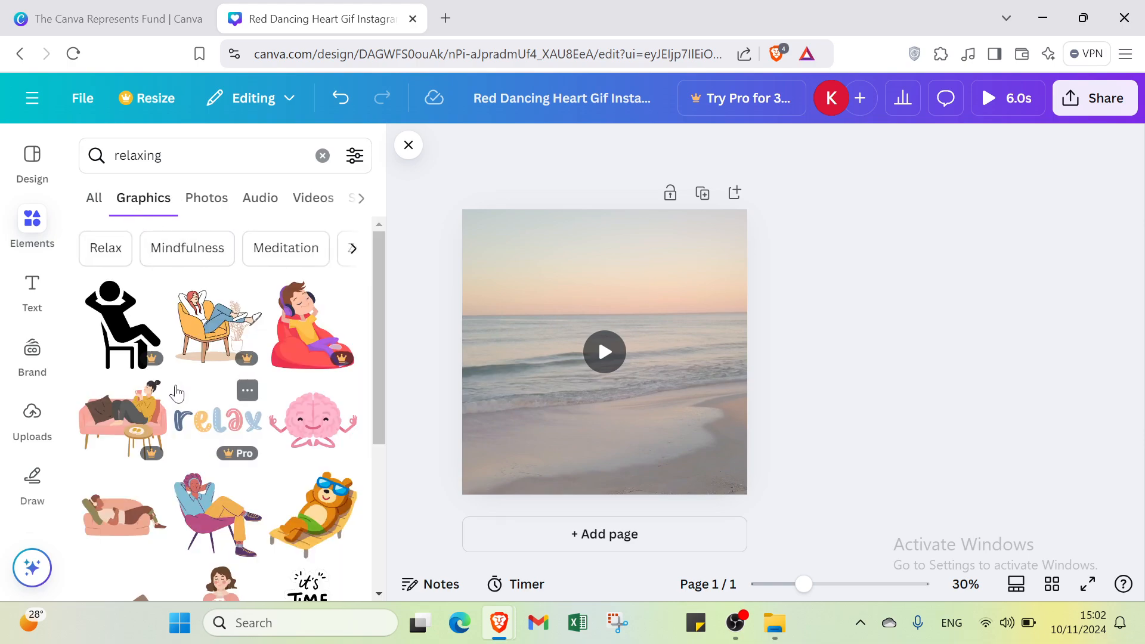
Add the free graphic of a blonde girl reclining on a striped purple lounger and place it, enlarged, in the page's lower-left corner
scroll(177, 389, "down", 2)
scroll(177, 389, "down", 1)
scroll(292, 358, "down", 7)
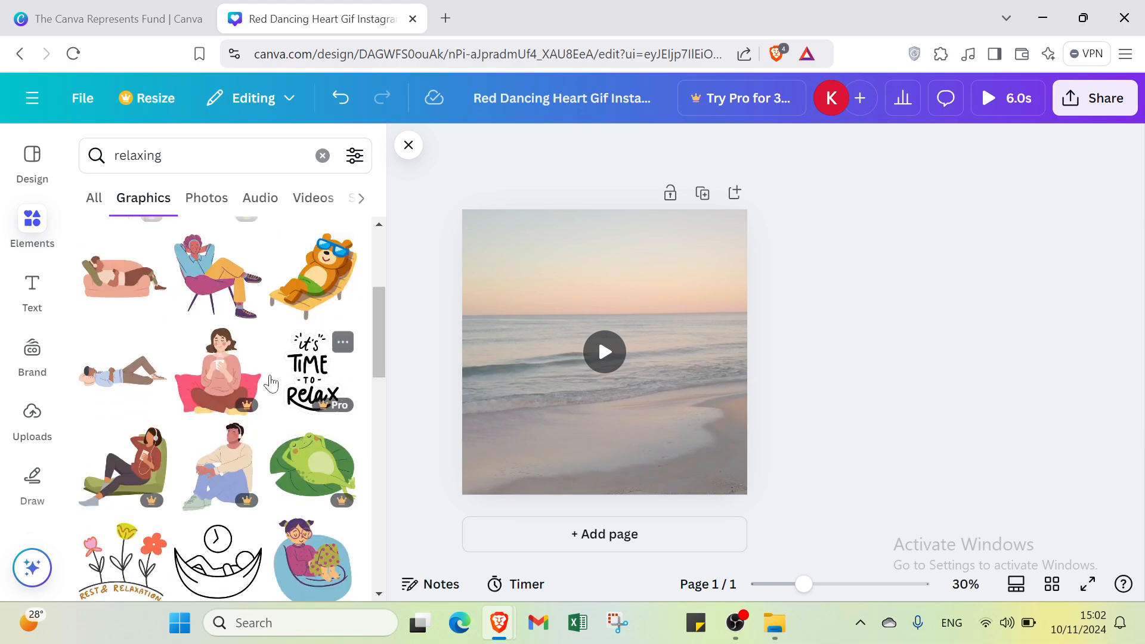
scroll(246, 388, "down", 1)
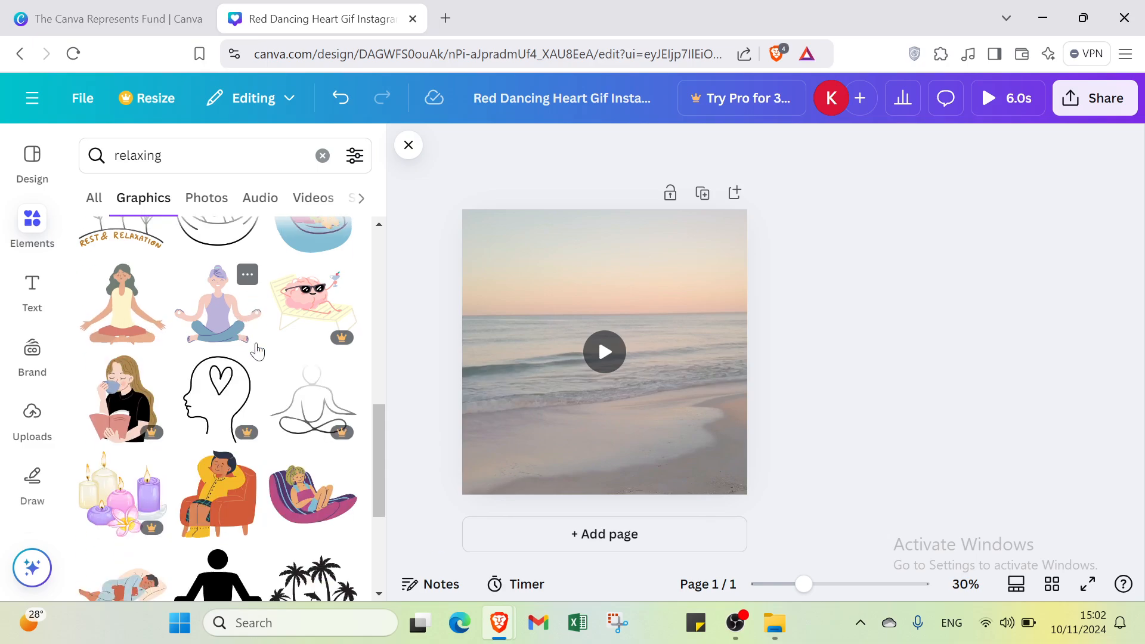
scroll(295, 376, "down", 3)
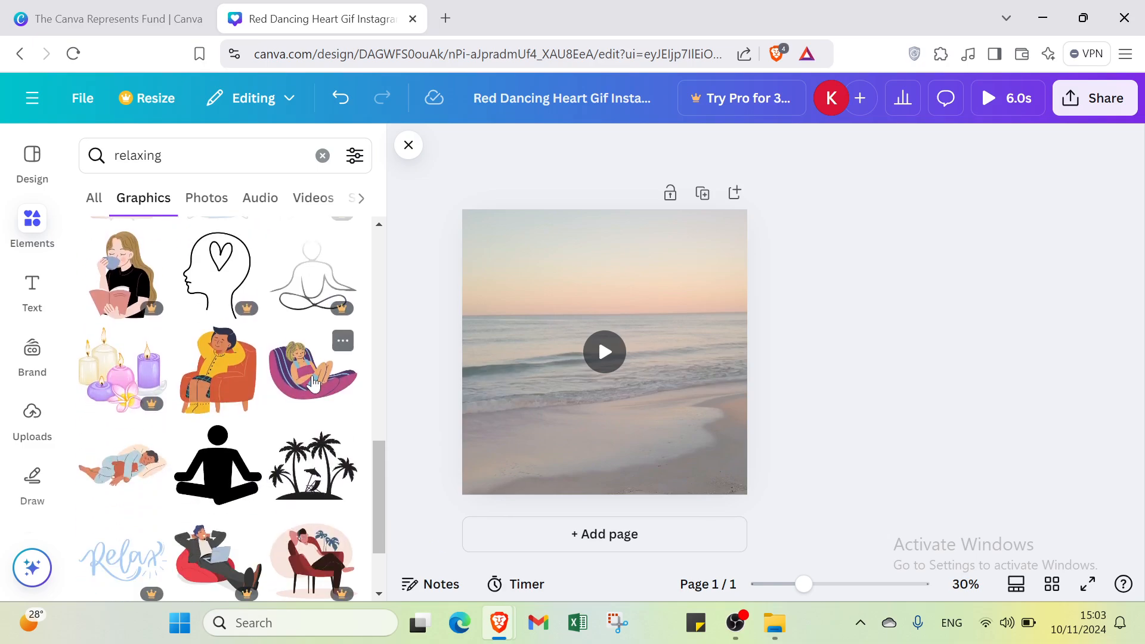
left_click(313, 334)
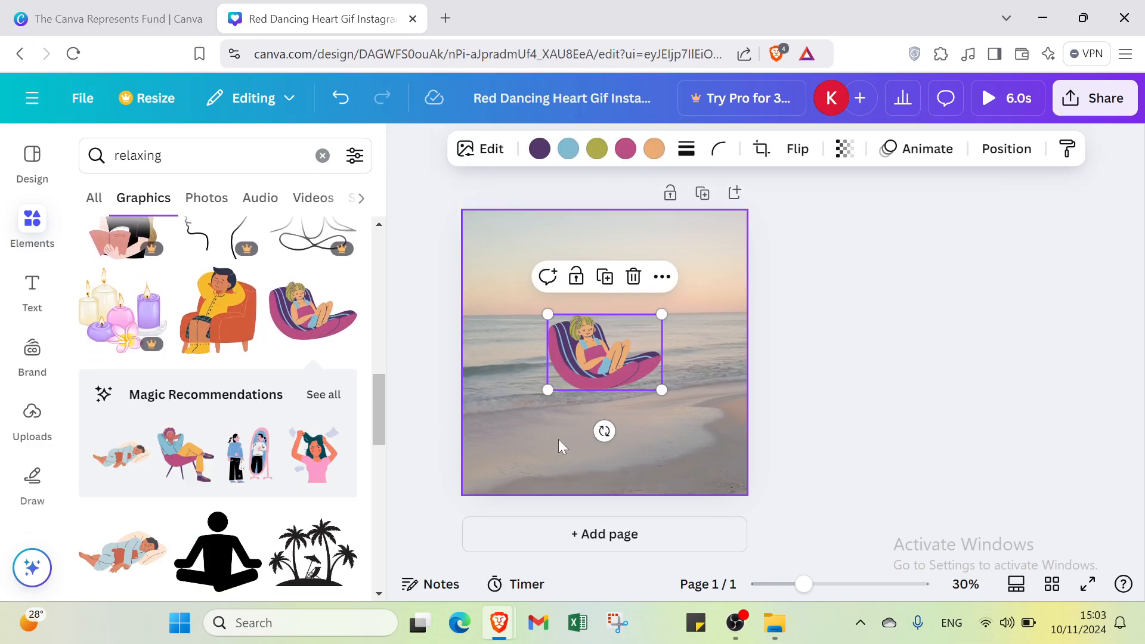
left_click_drag(548, 313, 513, 434)
left_click(641, 317)
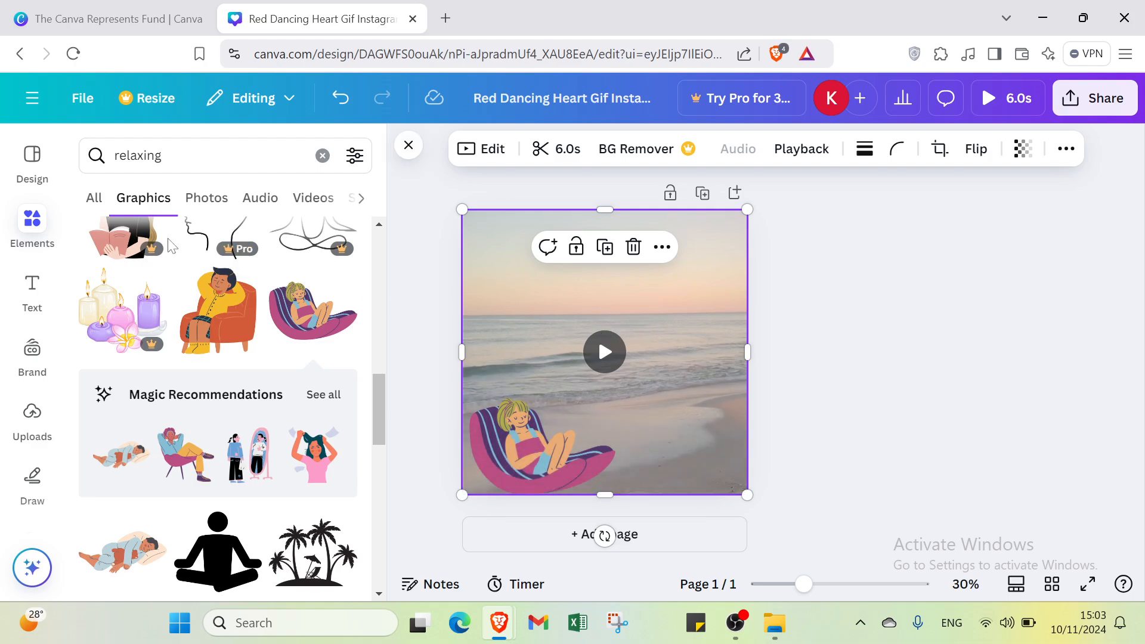
Add a default heading to the page and move it up into the sky area near the top
left_click(31, 297)
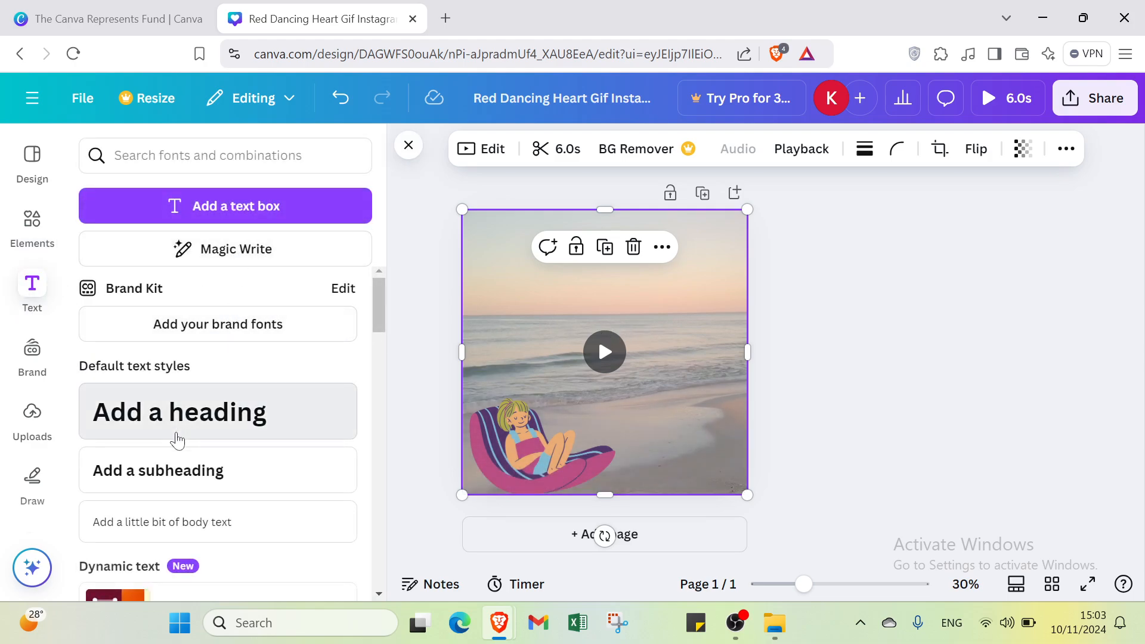
left_click(179, 438)
left_click(1033, 381)
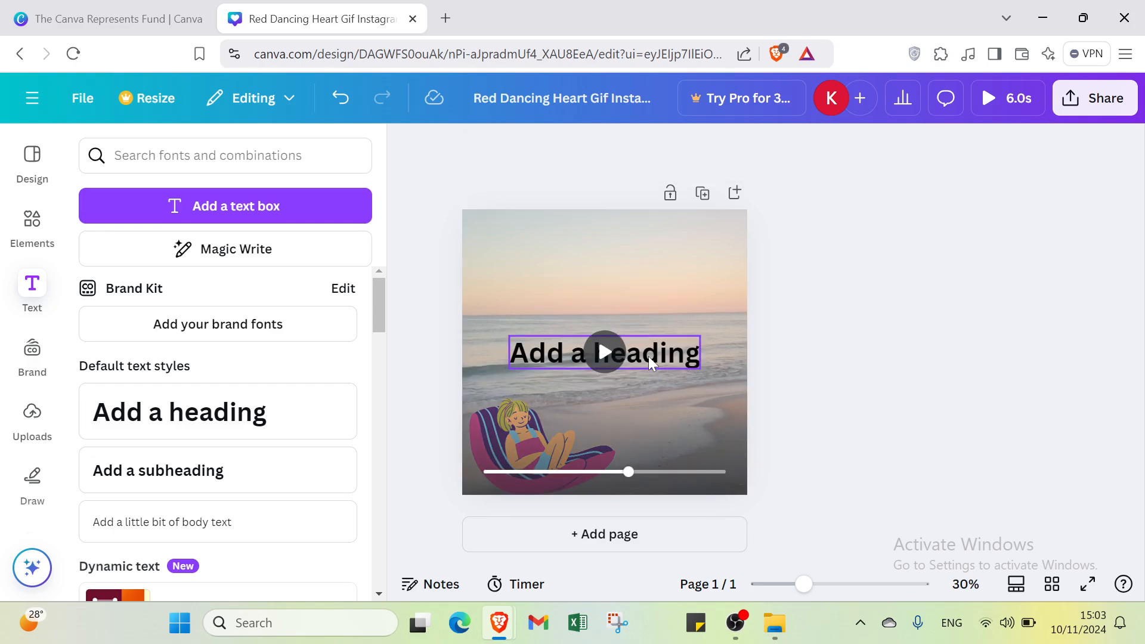
left_click_drag(647, 354, 642, 256)
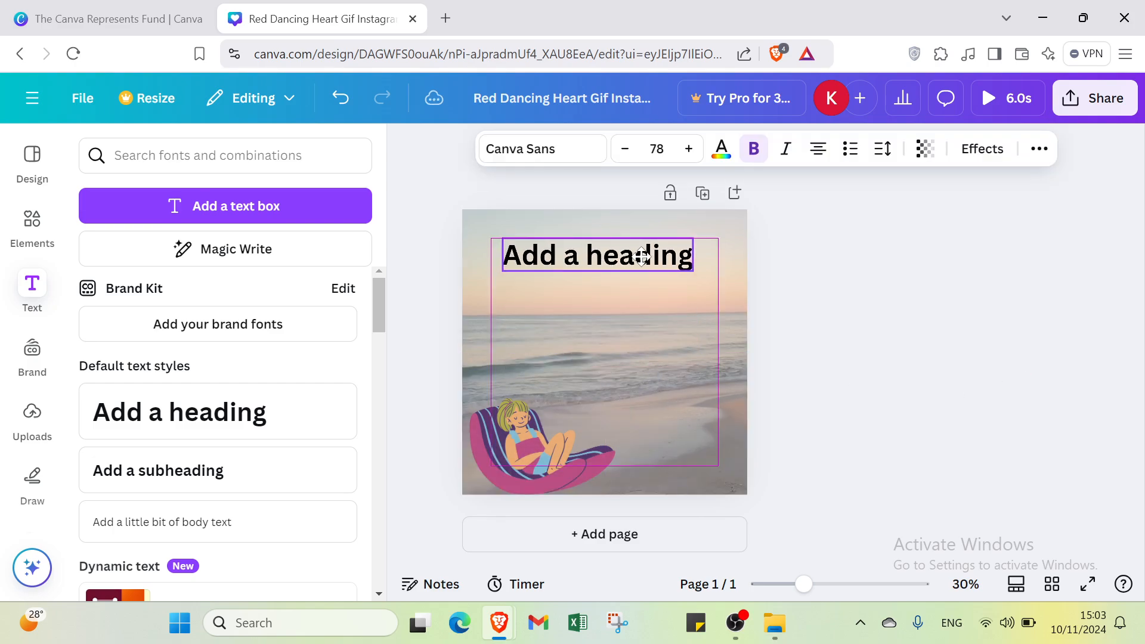
Select the heading's text and reduce its font size to 60
double_click(642, 256)
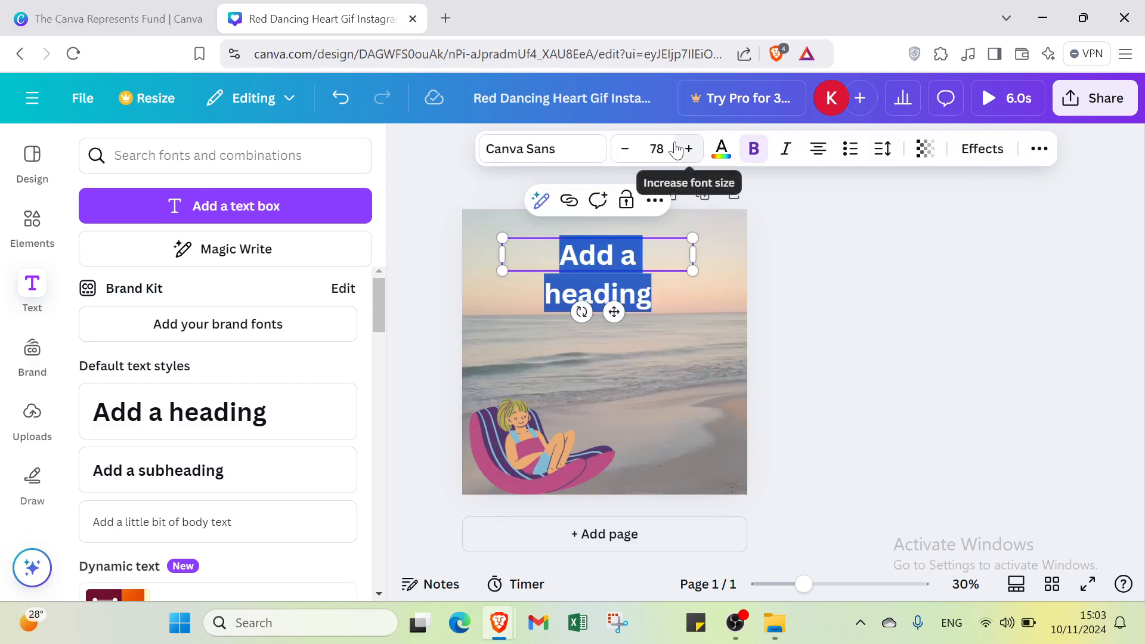
left_click(624, 149)
left_click(625, 150)
left_click(625, 151)
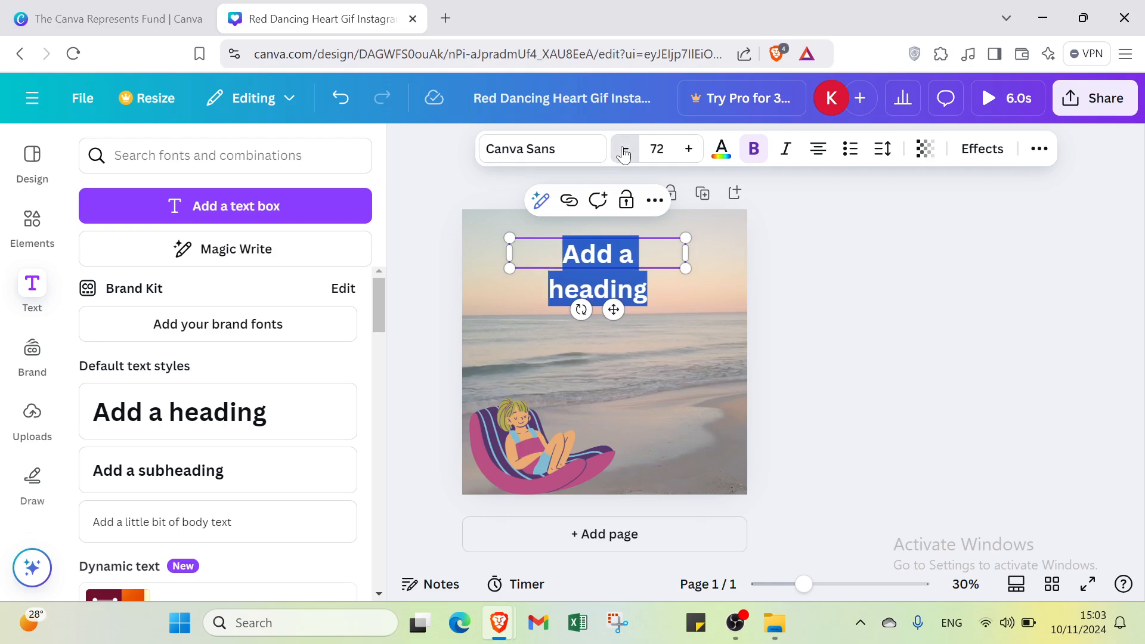
left_click(624, 150)
left_click(624, 150)
left_click(625, 150)
left_click(624, 150)
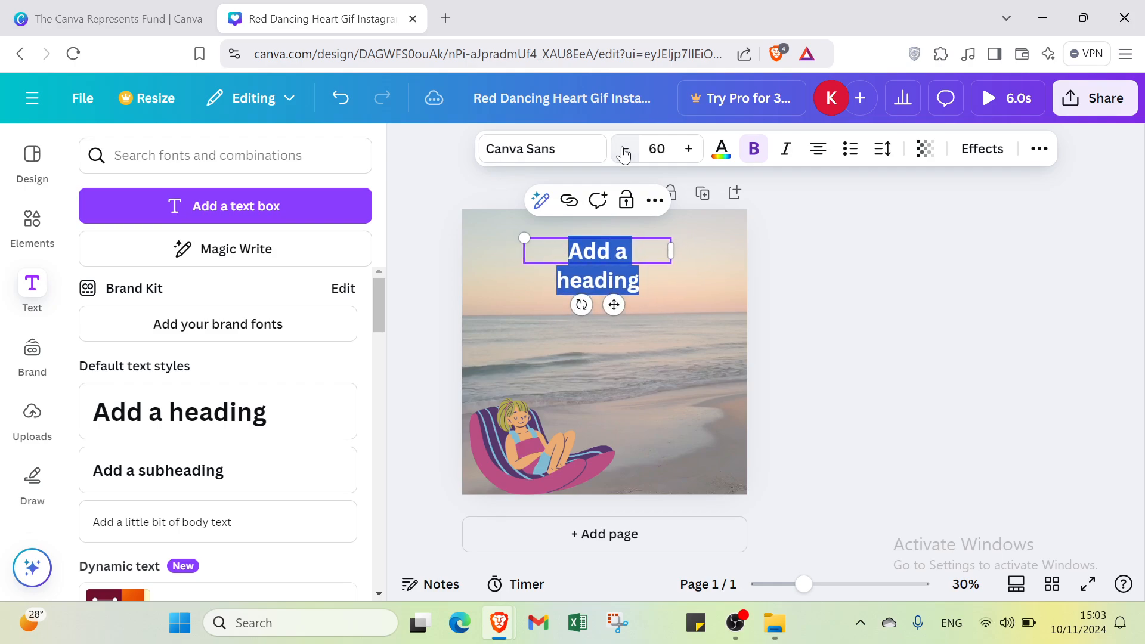
Set the heading's text color to white from the default solid colors
left_click(721, 149)
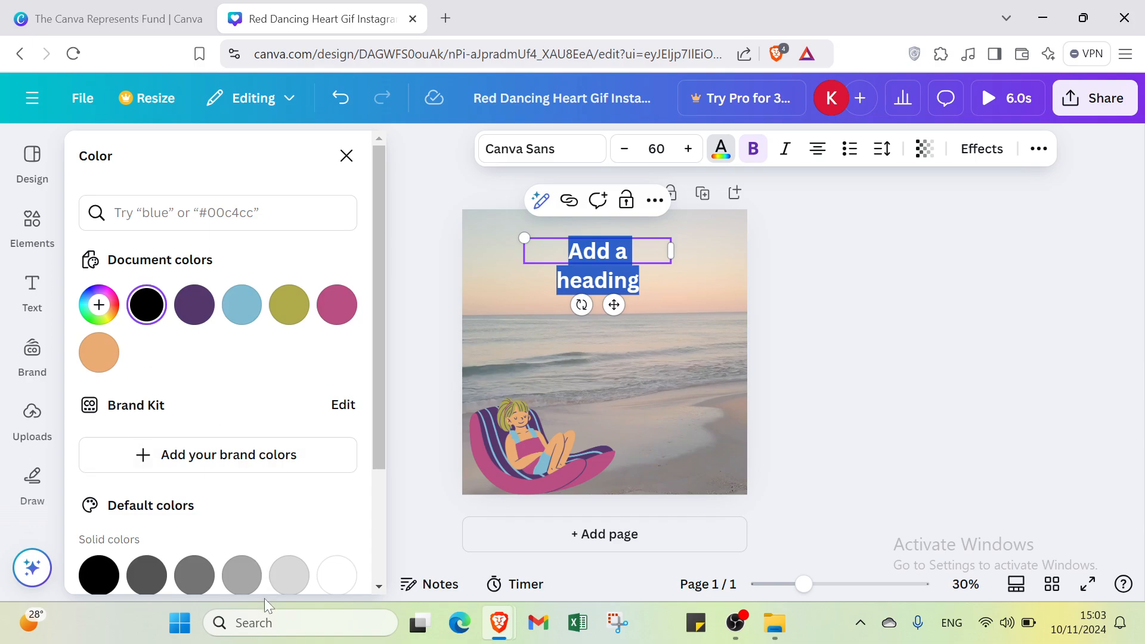
left_click(338, 572)
left_click(931, 297)
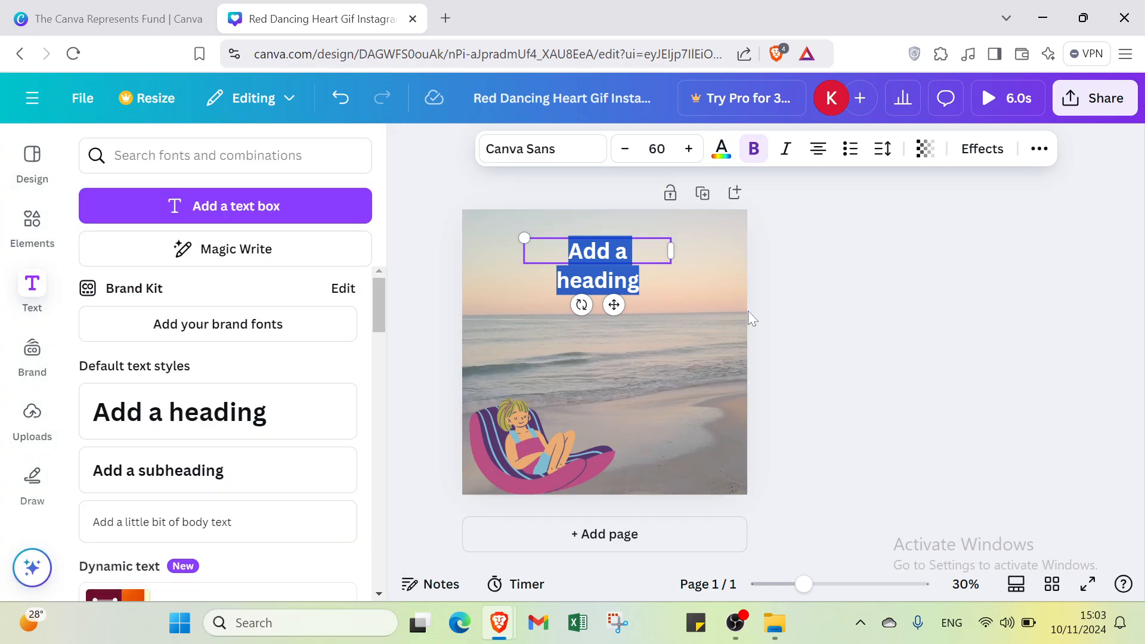
left_click(947, 303)
Replace the heading's placeholder text with "be always happy"
double_click(593, 251)
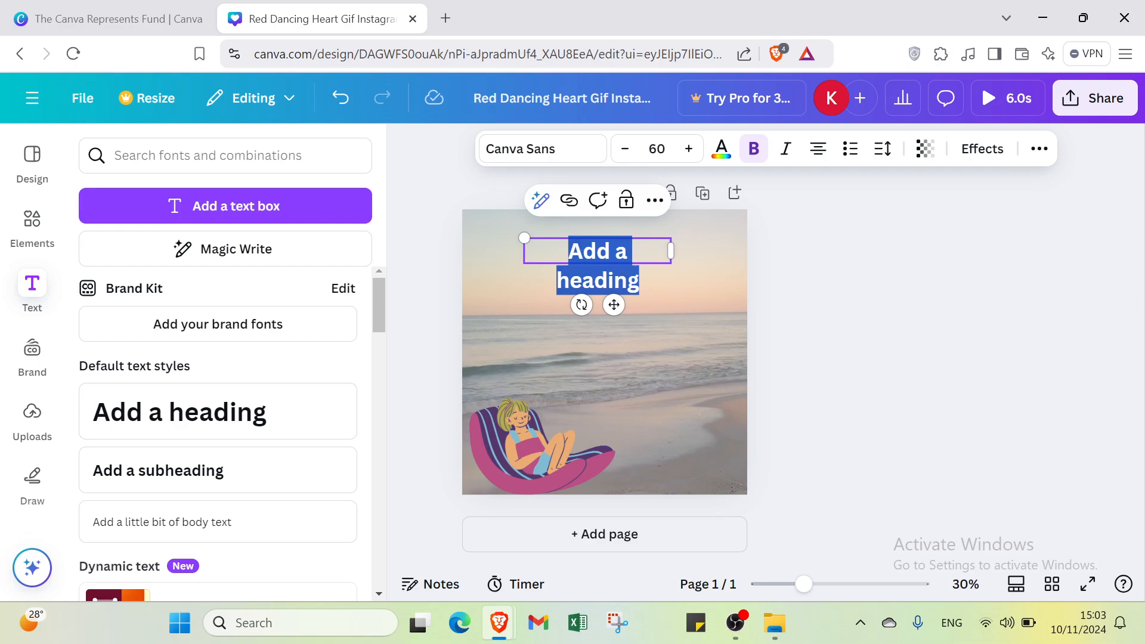
type("happy")
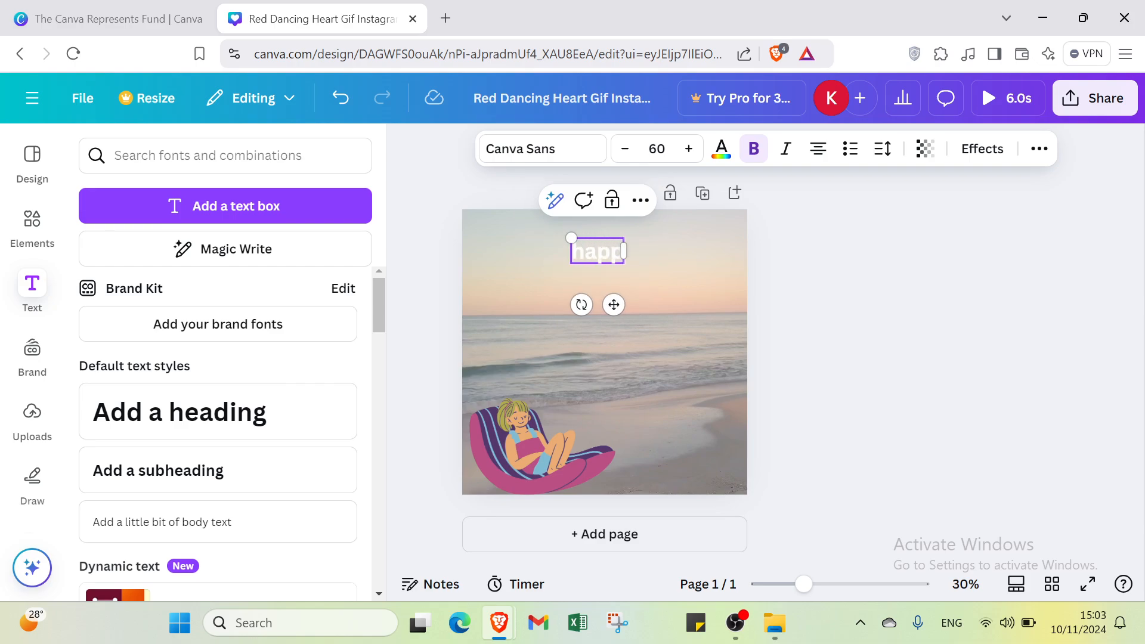
key("BackSpace")
key("BackSpace")
key("BackSpace")
key("BackSpace")
key("BackSpace")
key("BackSpace")
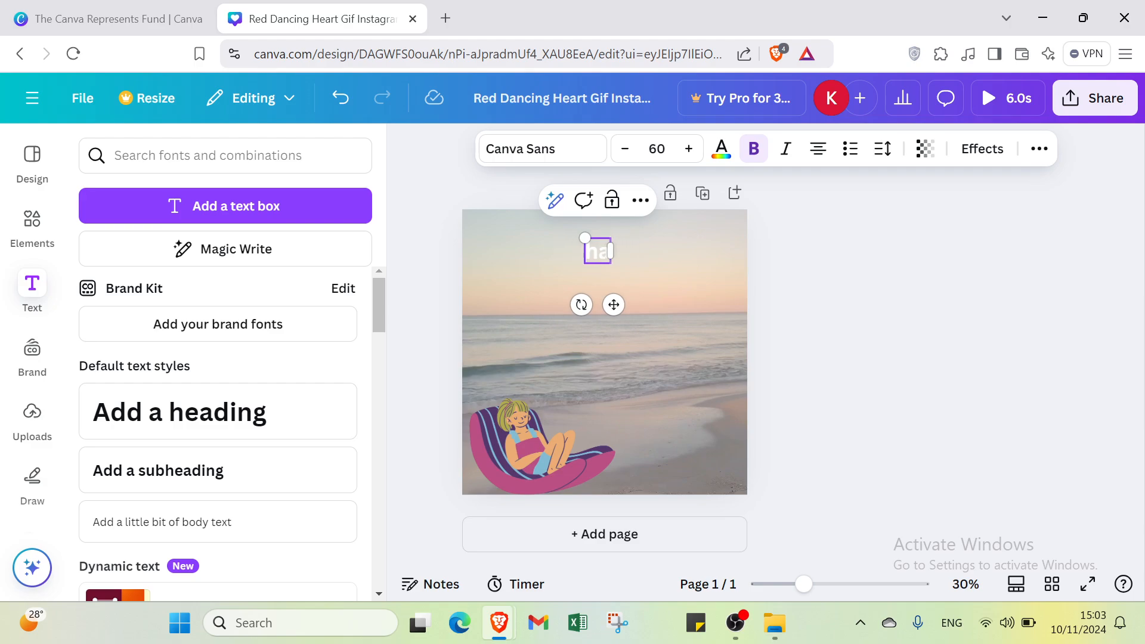
type("be always")
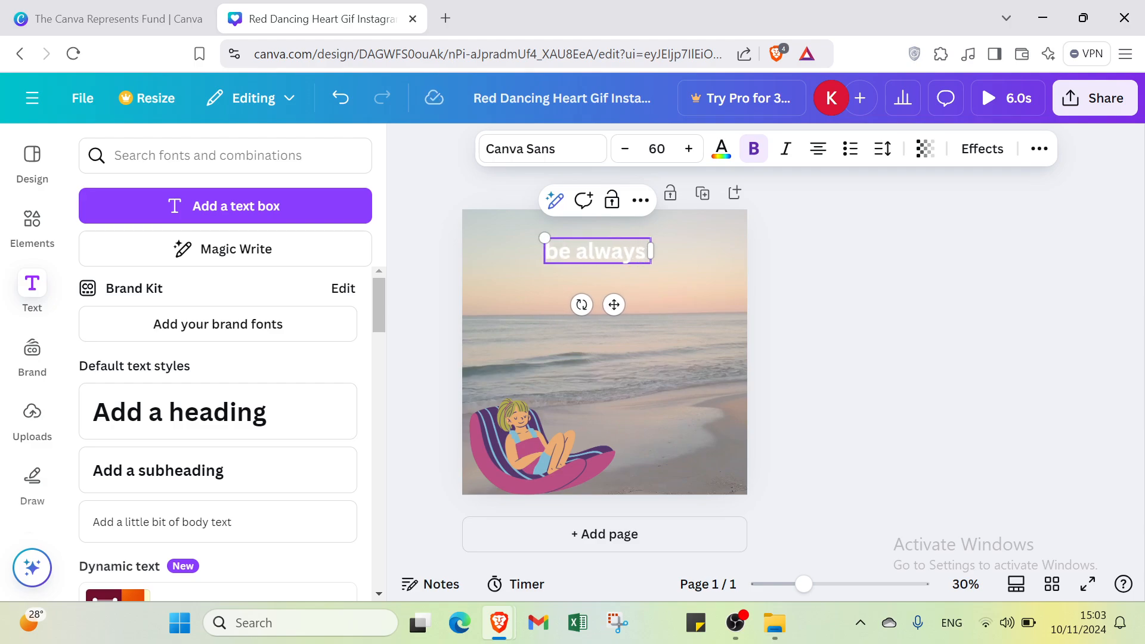
type(" happy")
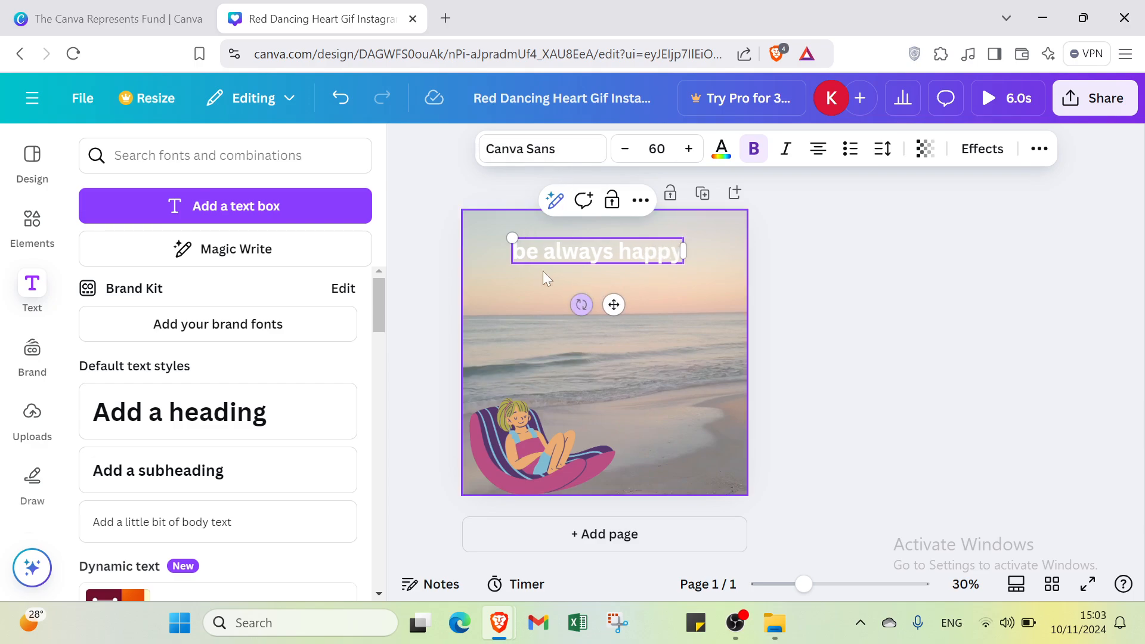
Italicize only the word "always" in the heading and deselect the text
double_click(530, 252)
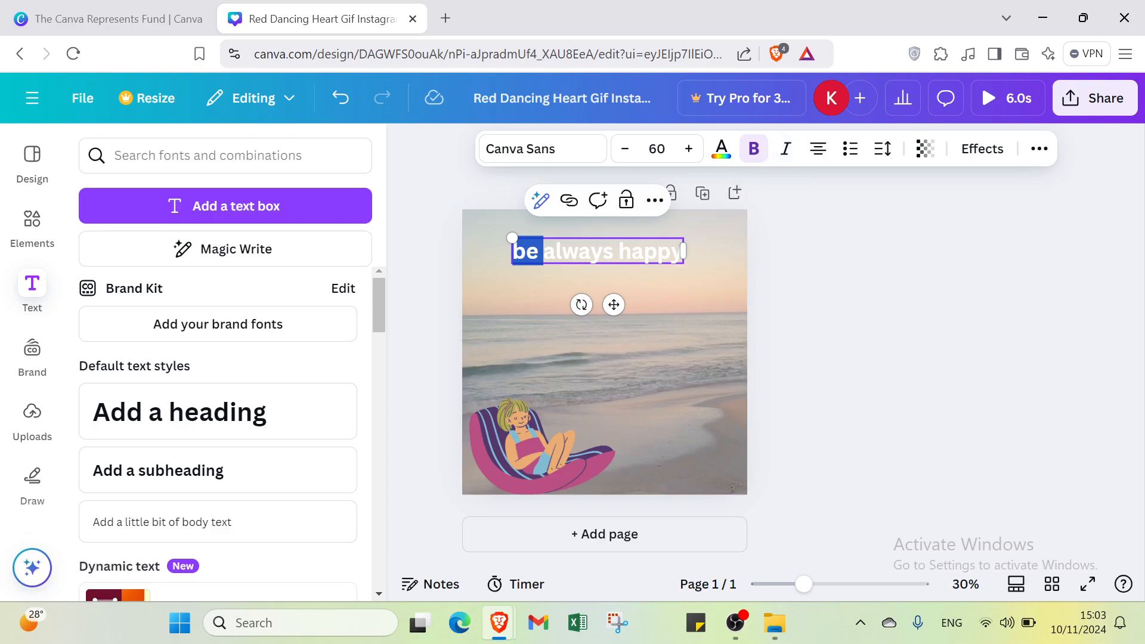
double_click(580, 252)
left_click(786, 149)
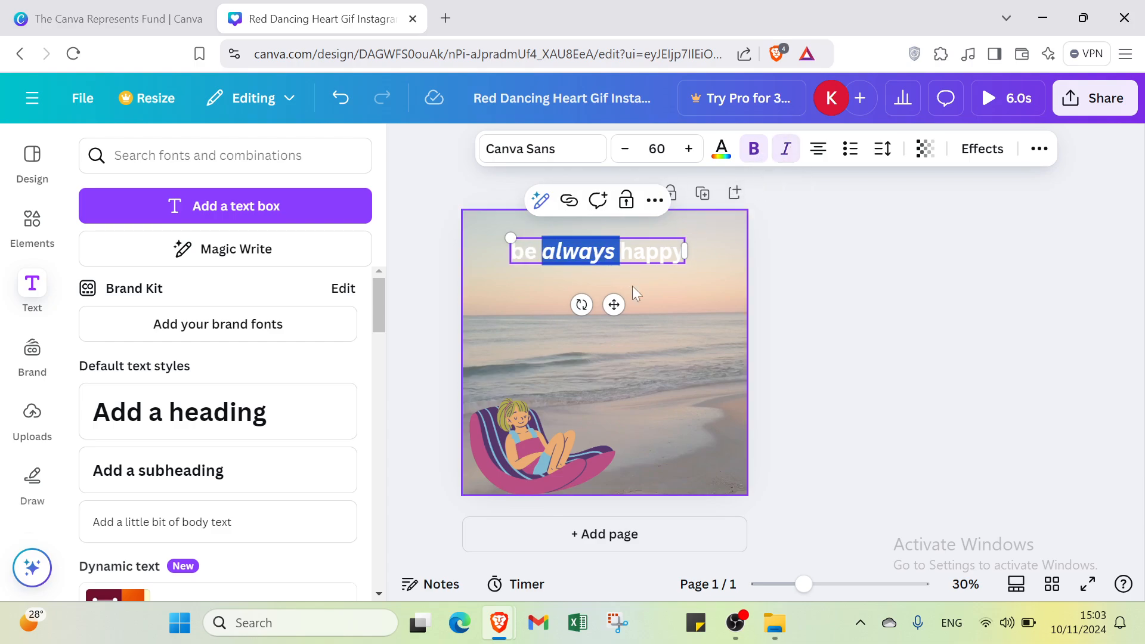
left_click(888, 288)
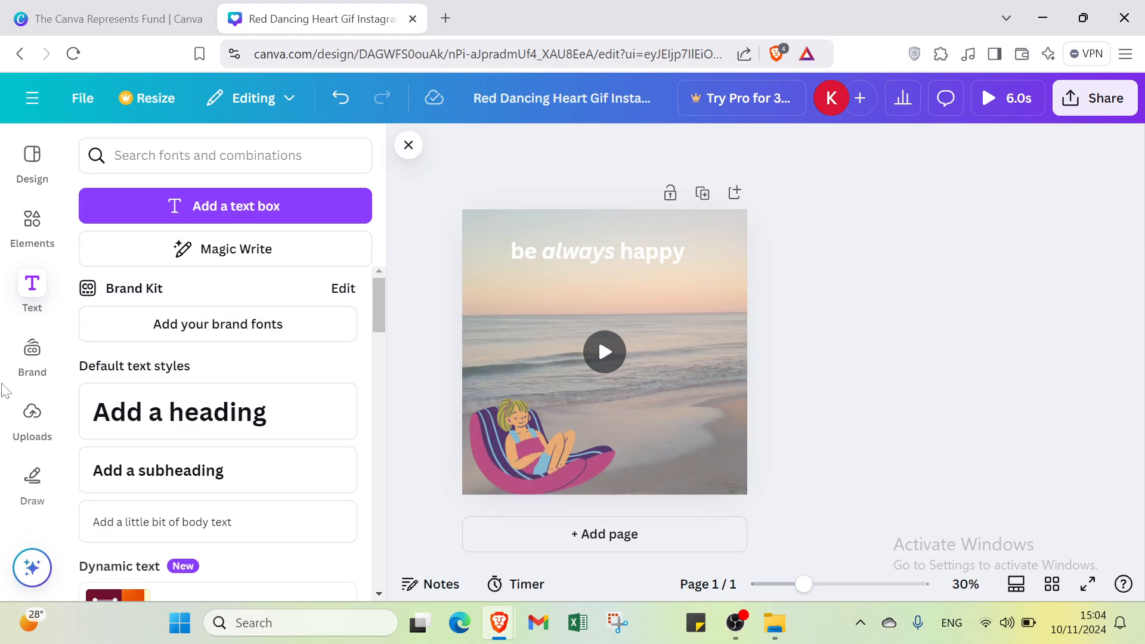
left_click(29, 424)
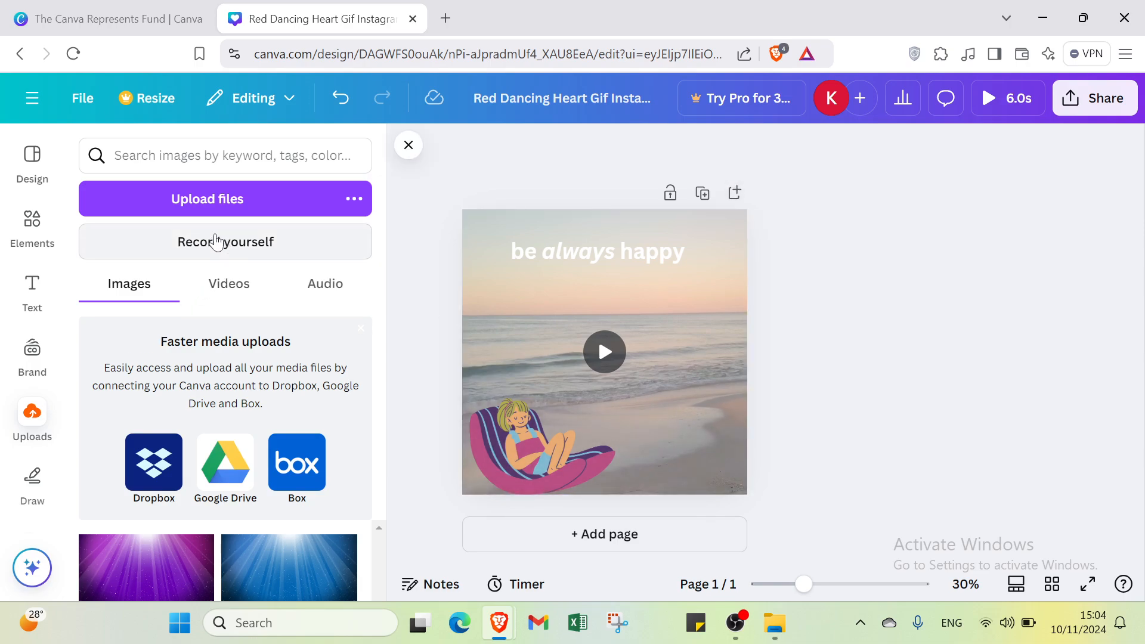
scroll(16, 374, "down", 3)
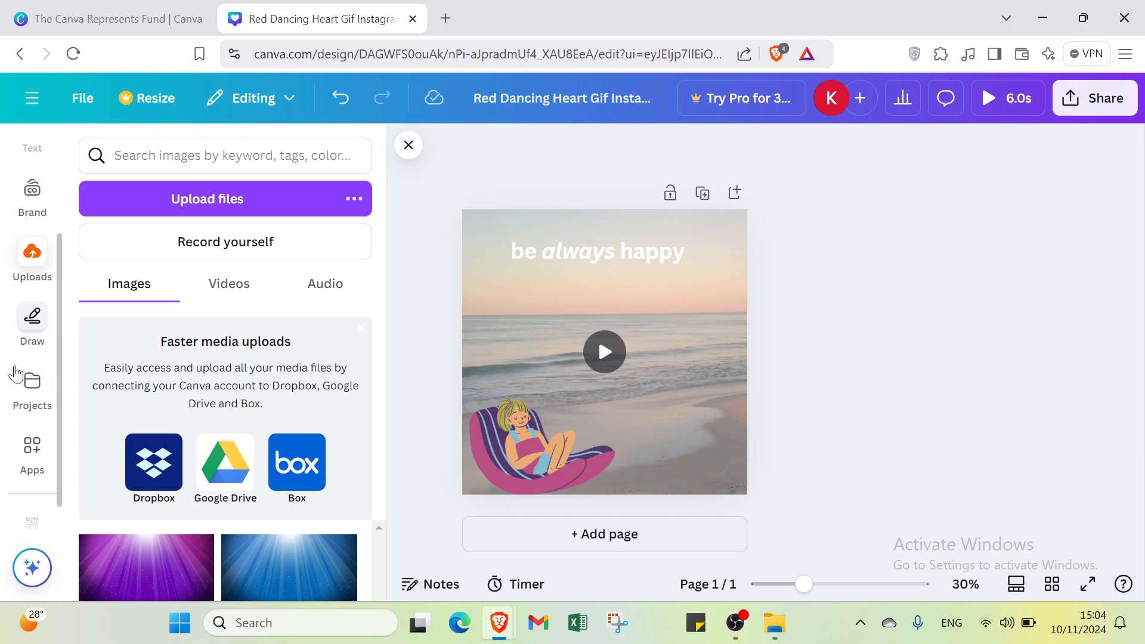
left_click(33, 286)
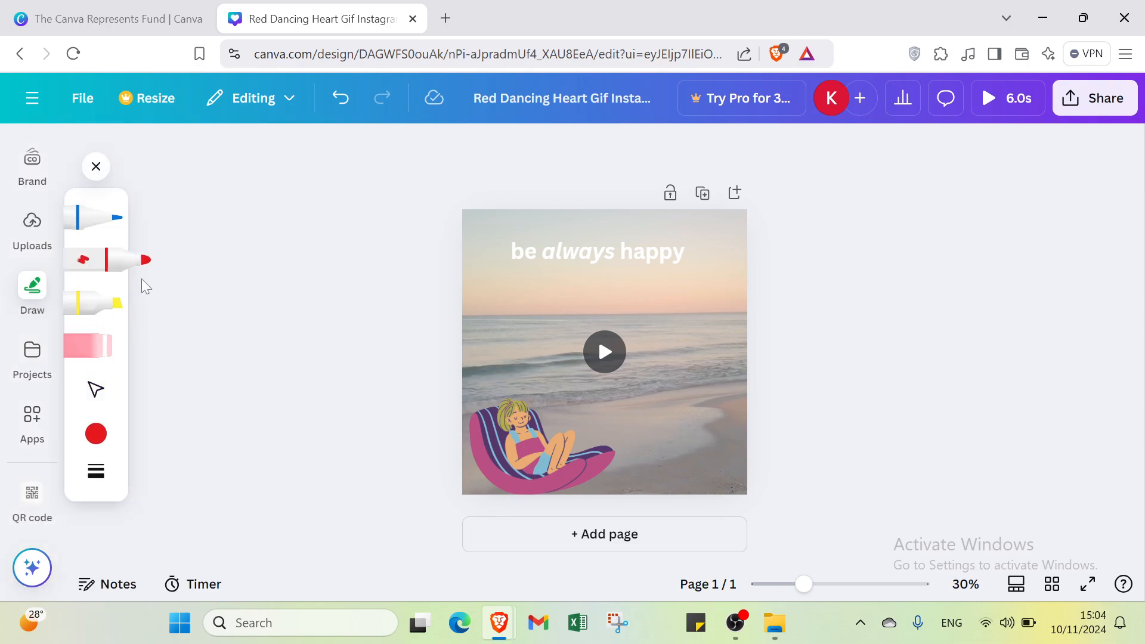
left_click(542, 317)
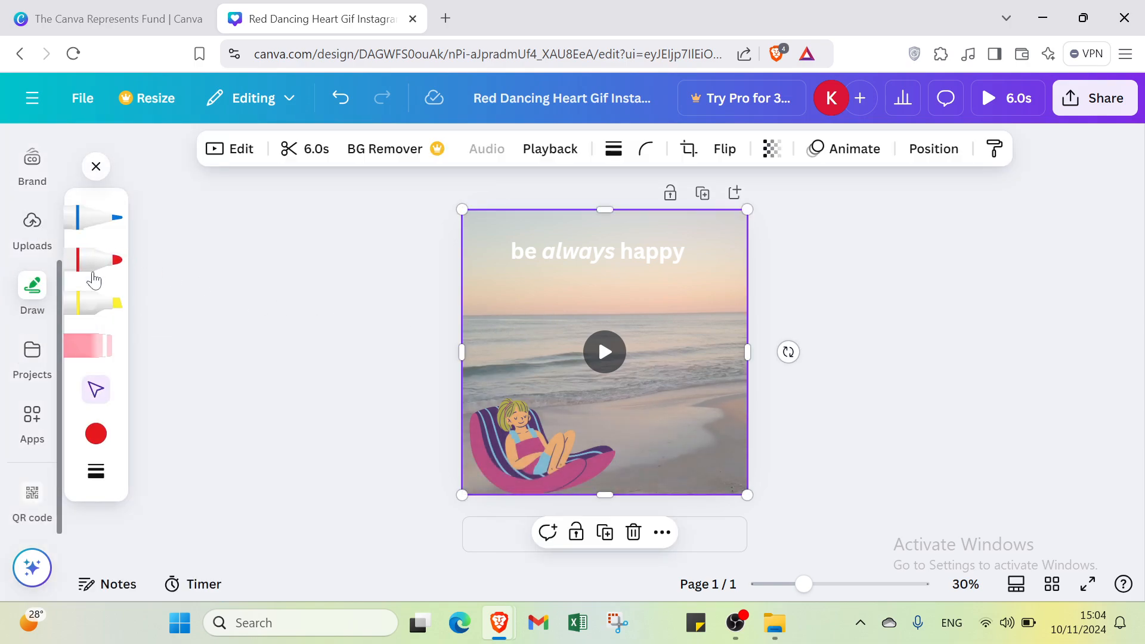
left_click(93, 273)
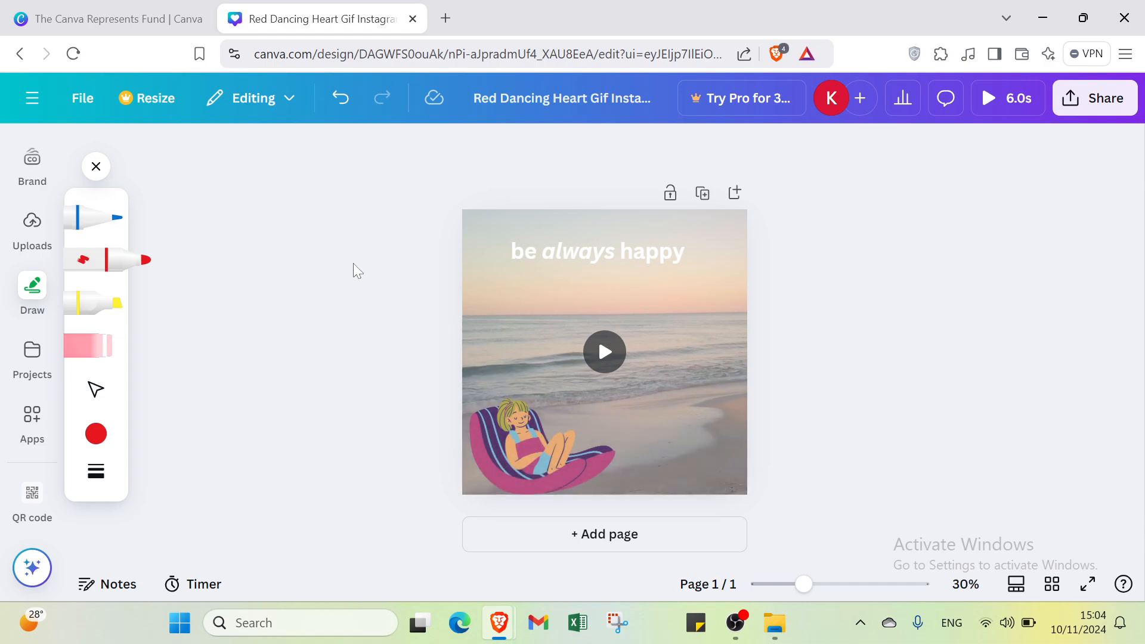
left_click(96, 167)
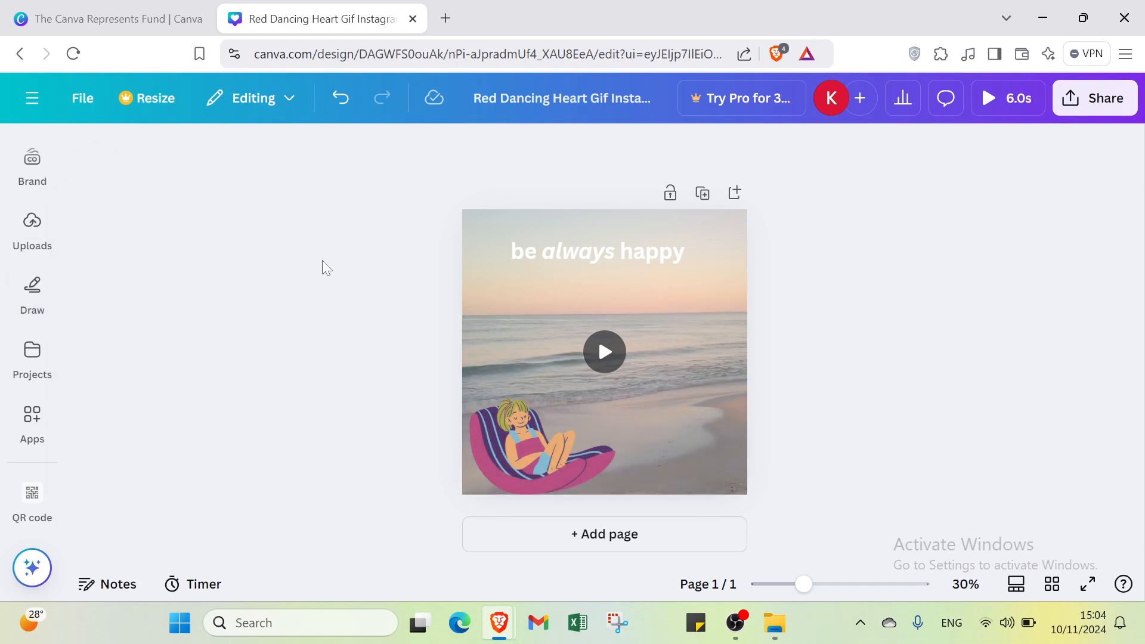
Play the finished design in the preview and return to the editor
left_click(1024, 93)
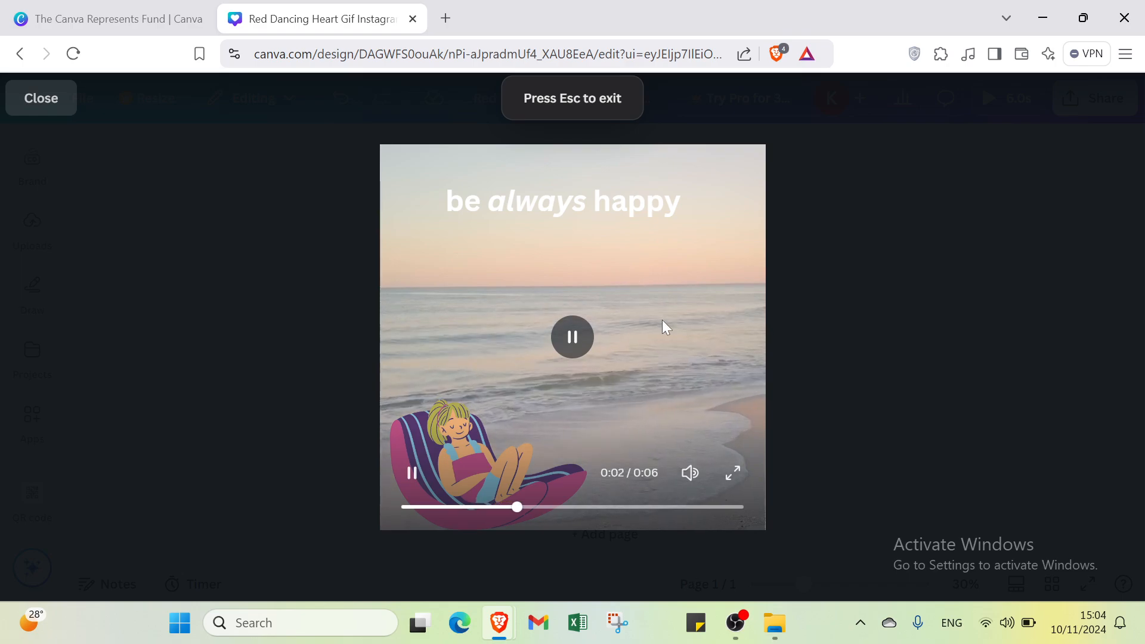
left_click(37, 106)
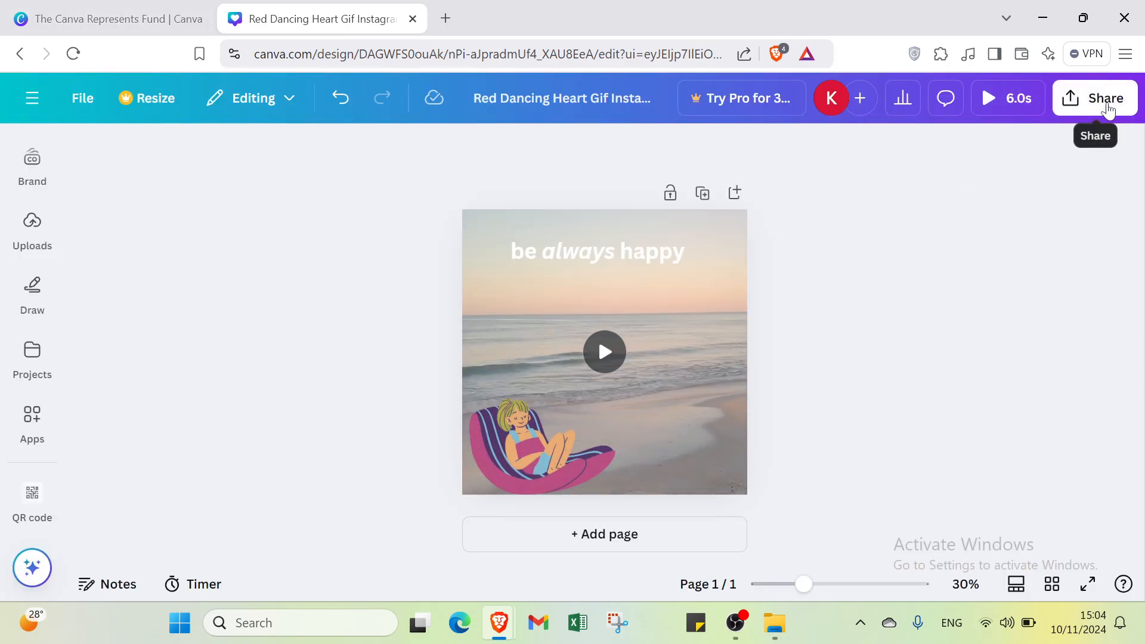
Choose GIF as the design's download file type and replay the design in the preview
left_click(1106, 102)
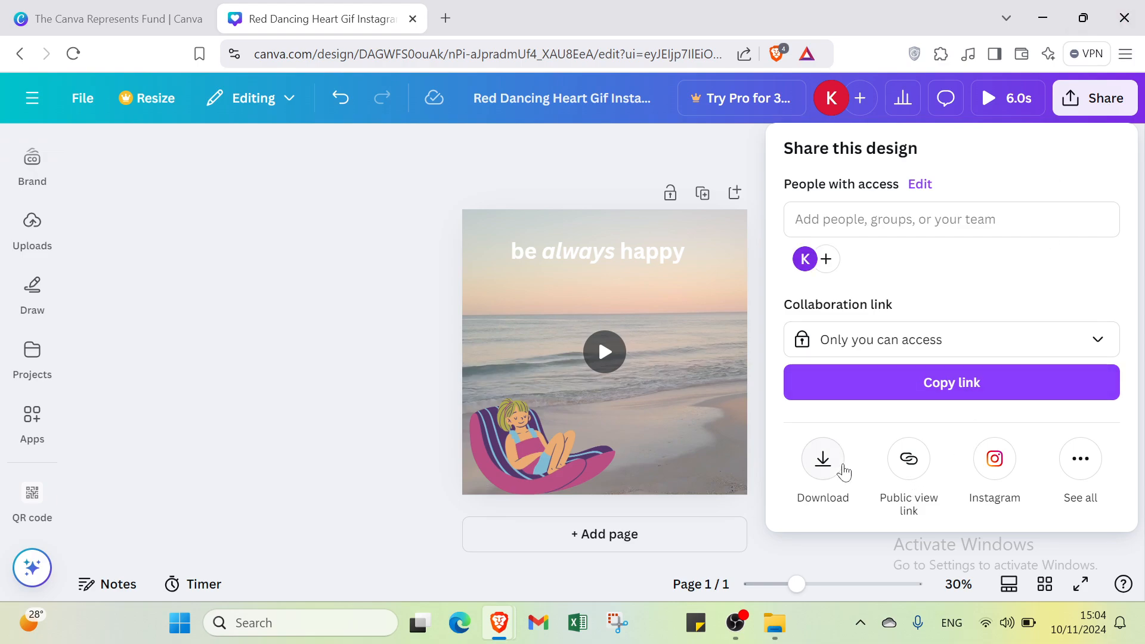
left_click(843, 470)
left_click(971, 220)
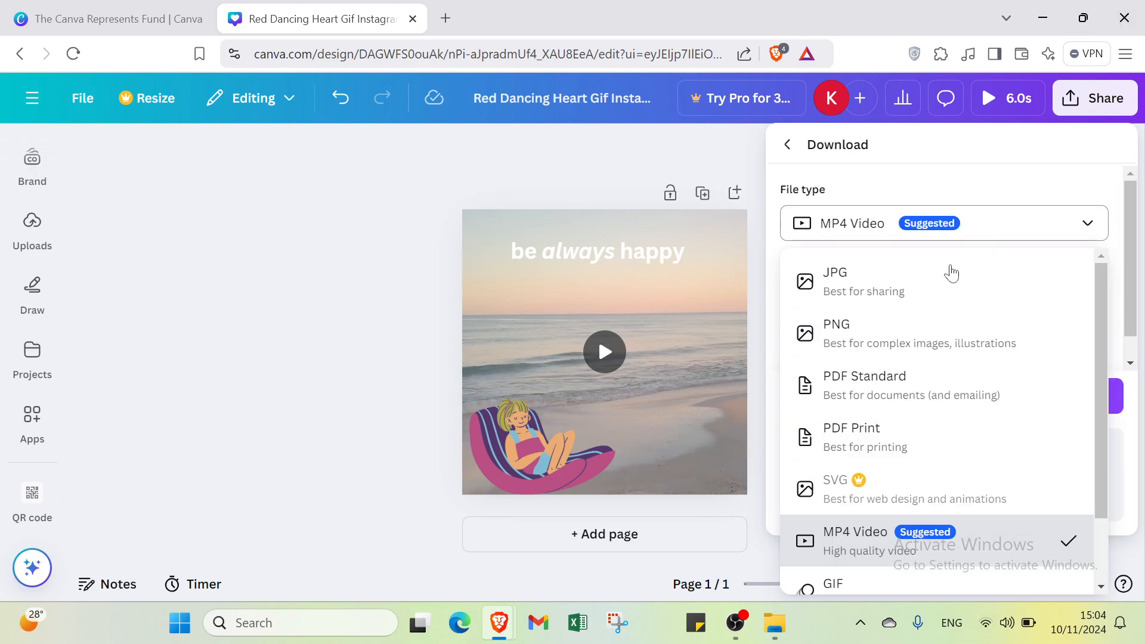
scroll(879, 507, "down", 1)
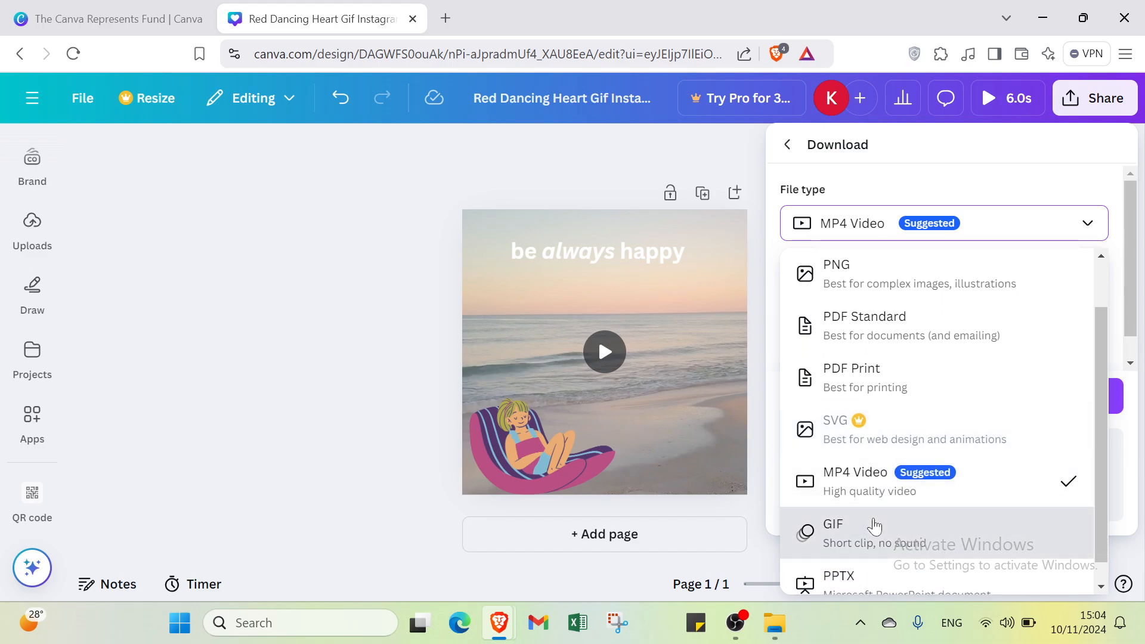
left_click(875, 526)
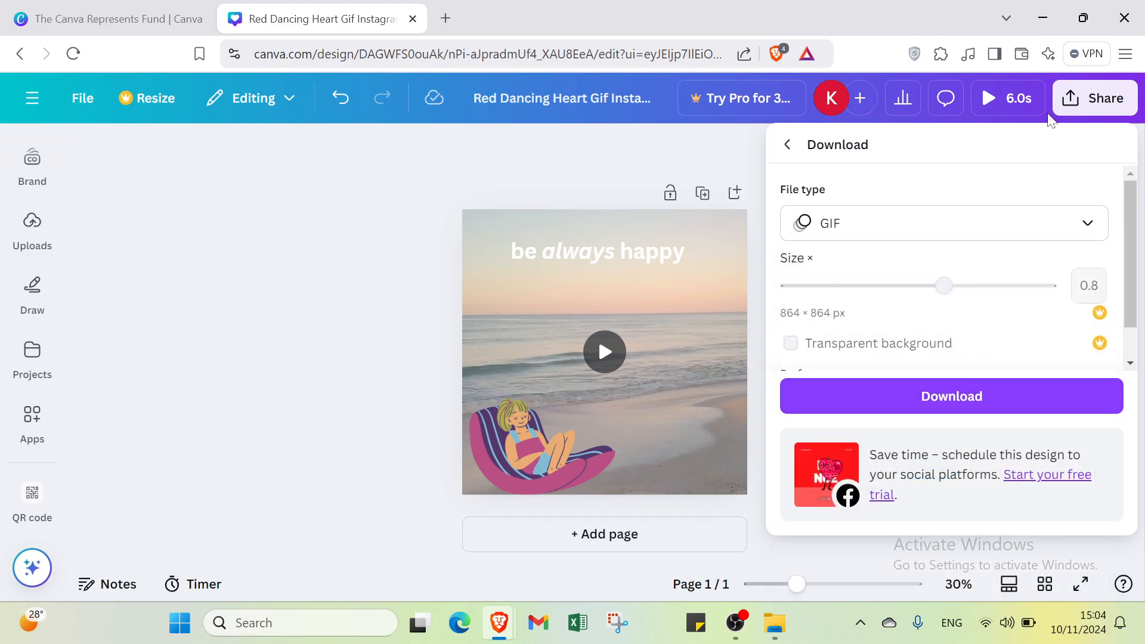
left_click(1020, 99)
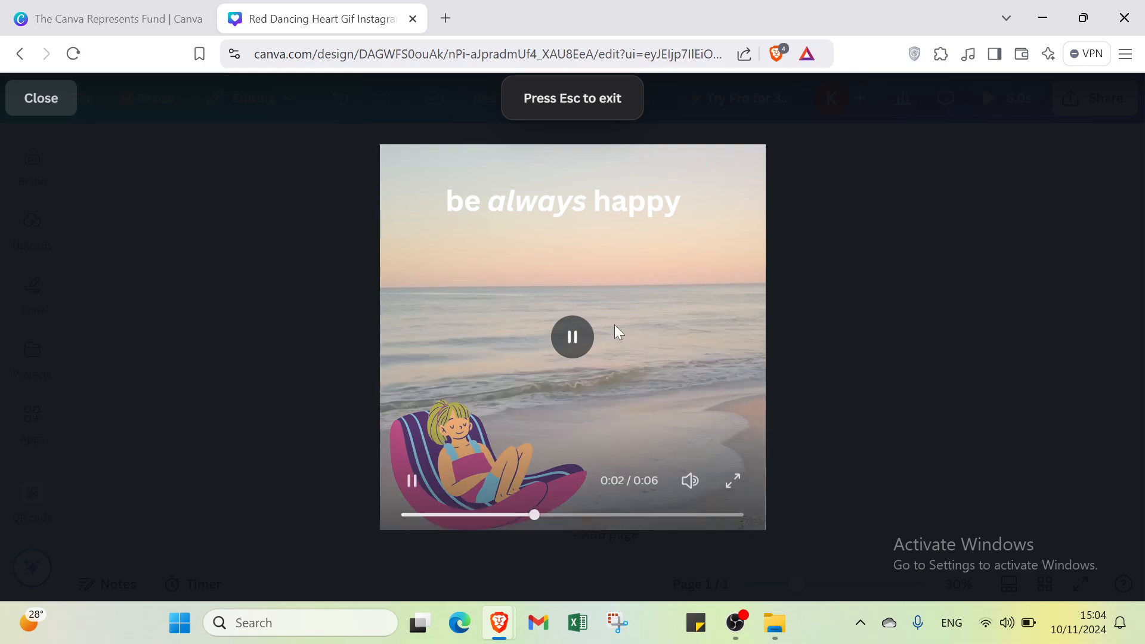
left_click(65, 92)
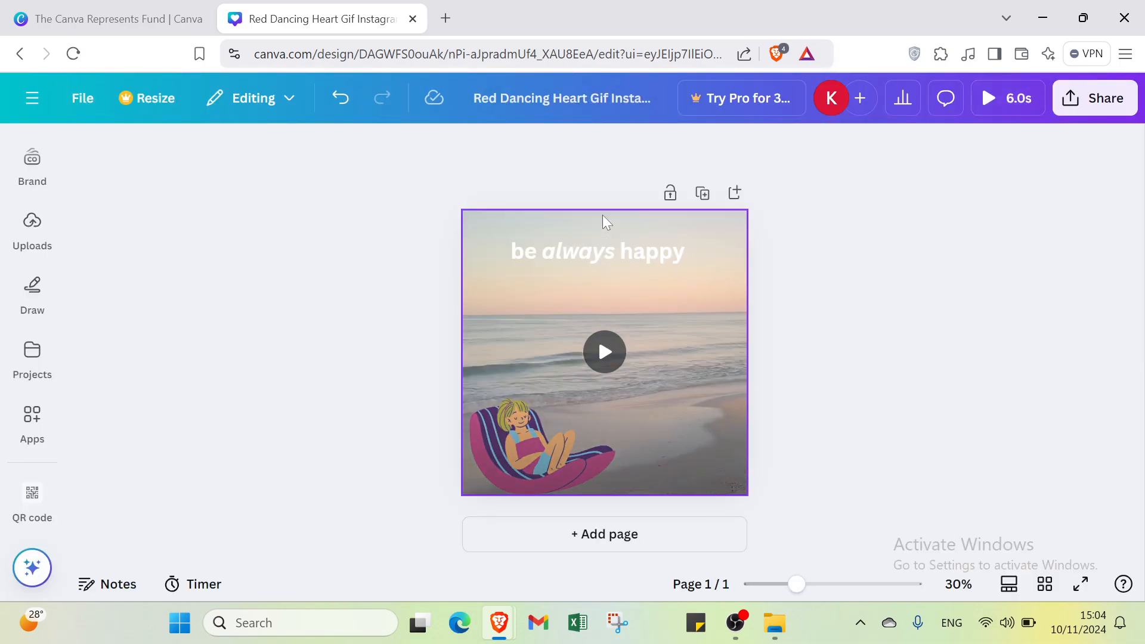
Leave the design for the Canva home page and switch to the browser tab with the Canva Represents Fund page
left_click(47, 95)
left_click(17, 119)
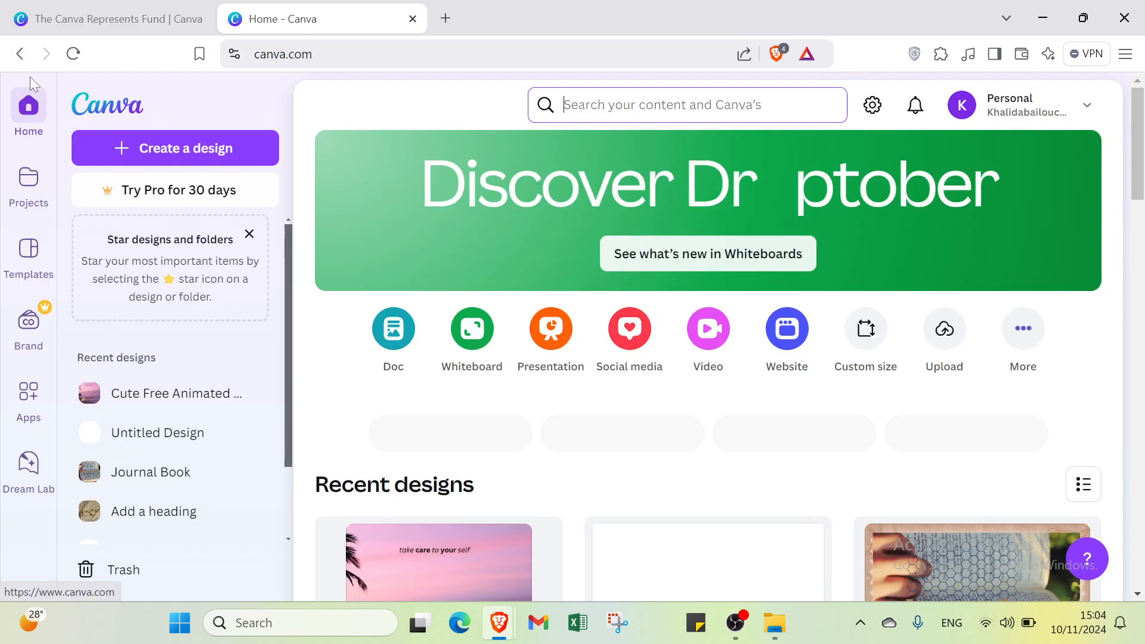
left_click(101, 18)
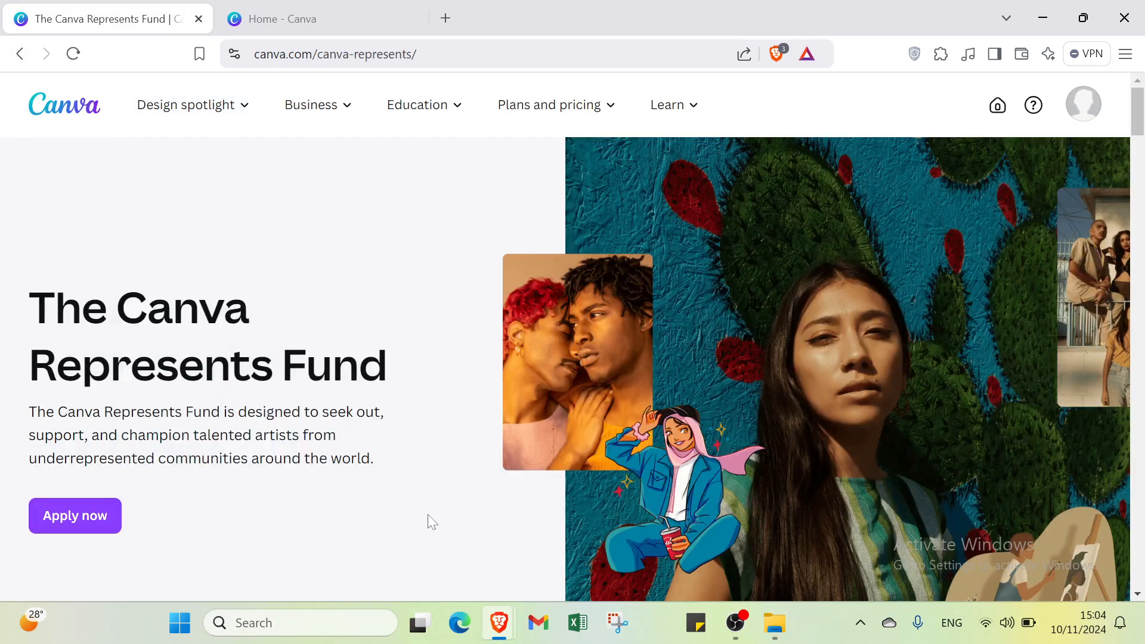